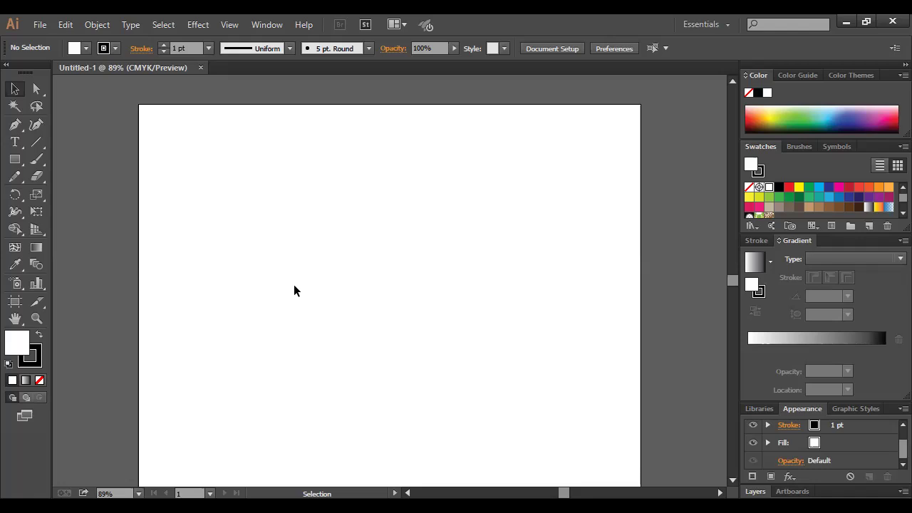
Draw a circle near the middle of the artboard with the Ellipse tool.
click(12, 164)
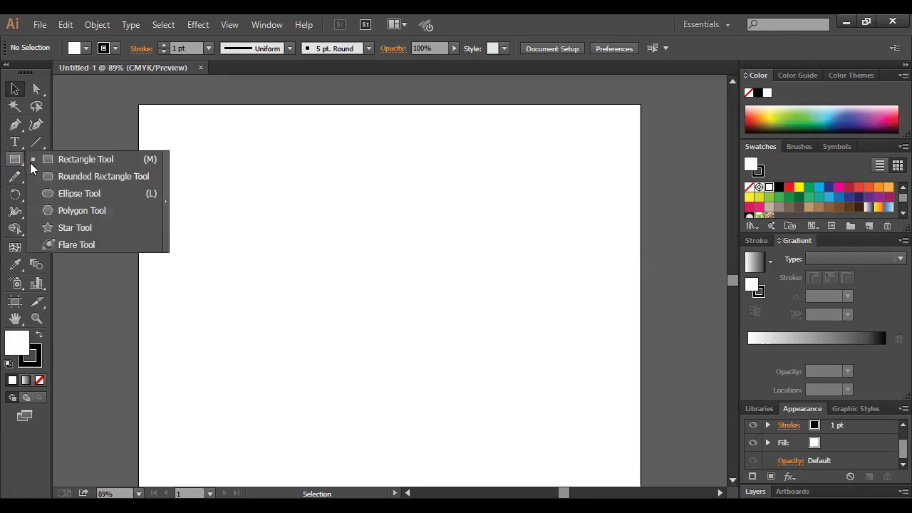
click(74, 194)
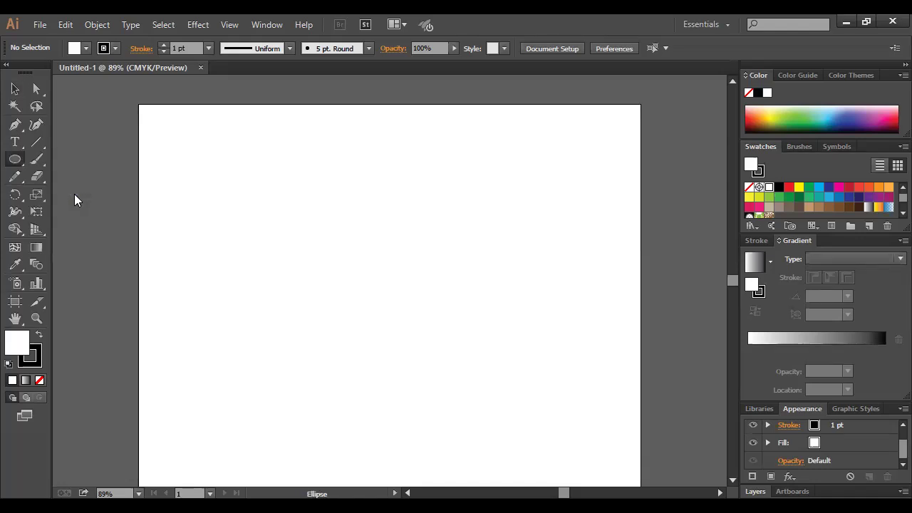
drag(384, 305, 475, 380)
click(14, 89)
click(243, 132)
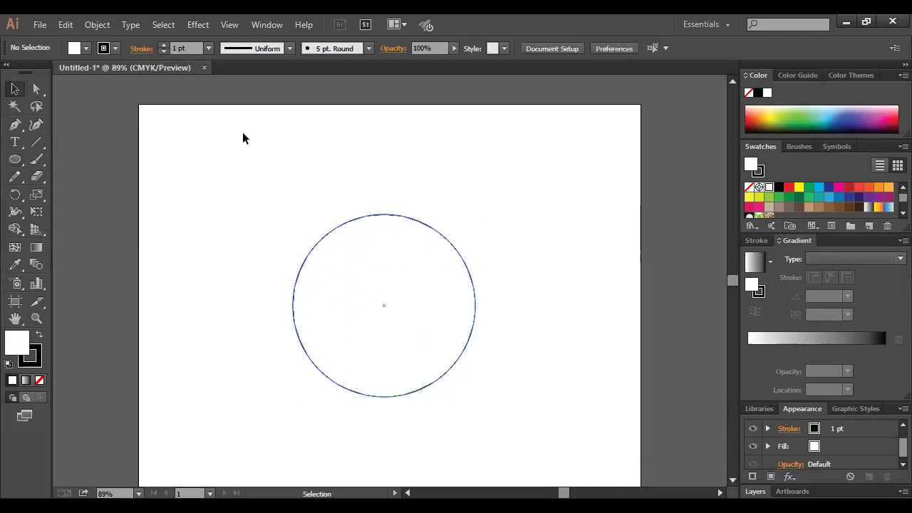
Fill the circle with green and remove its stroke.
click(408, 214)
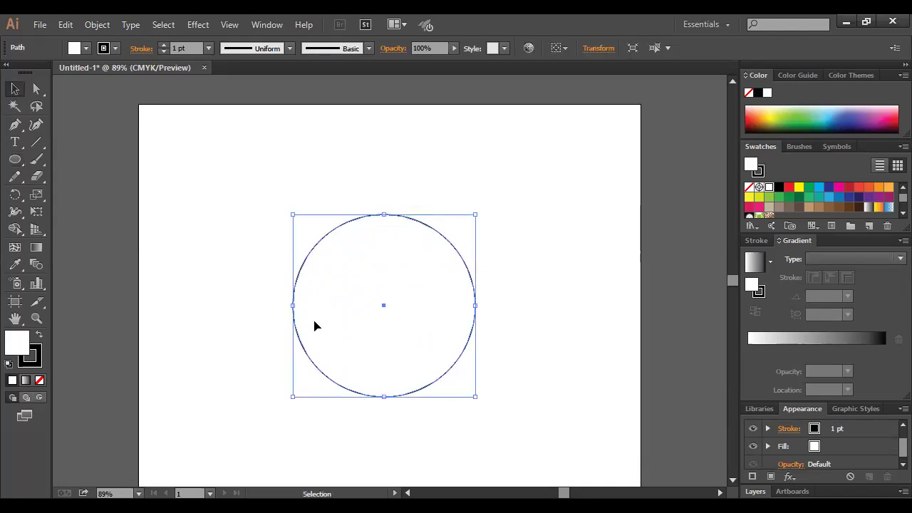
click(39, 334)
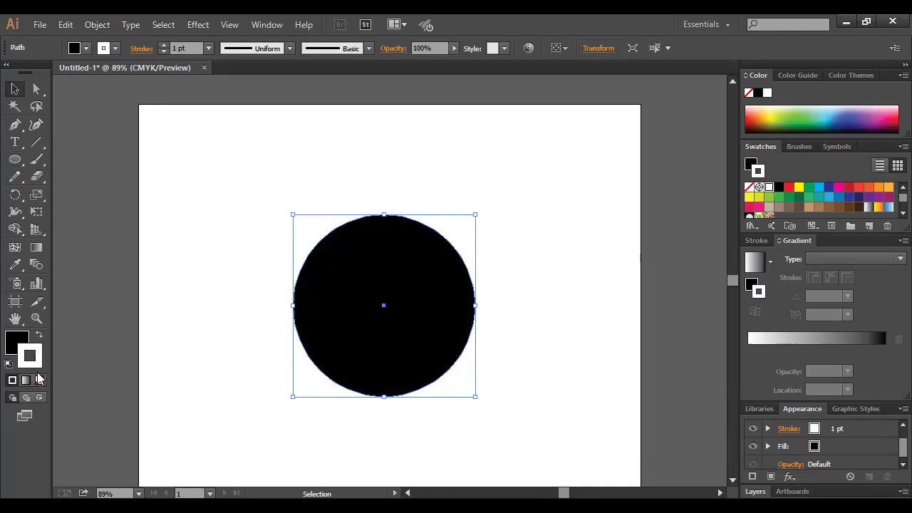
click(39, 380)
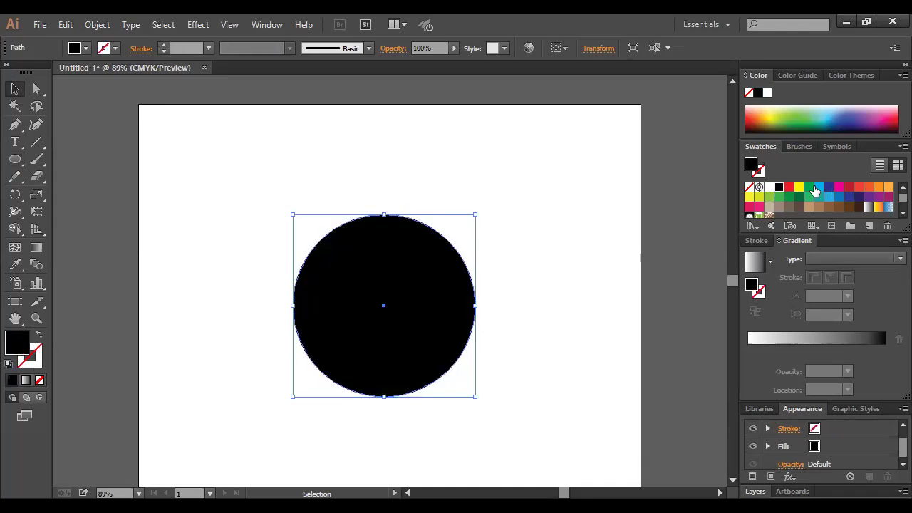
click(789, 198)
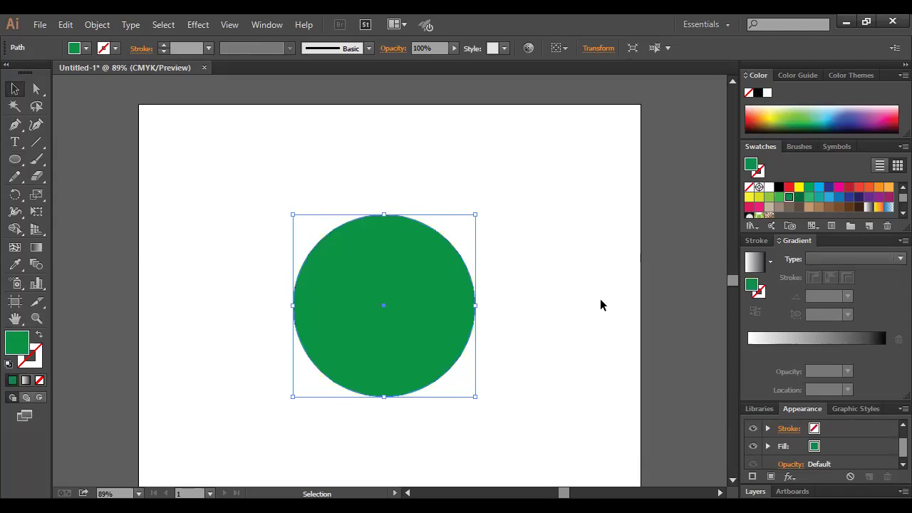
Recolour the circle's fill to red.
click(601, 305)
scroll(601, 305, down, 1)
key(ctrl+a)
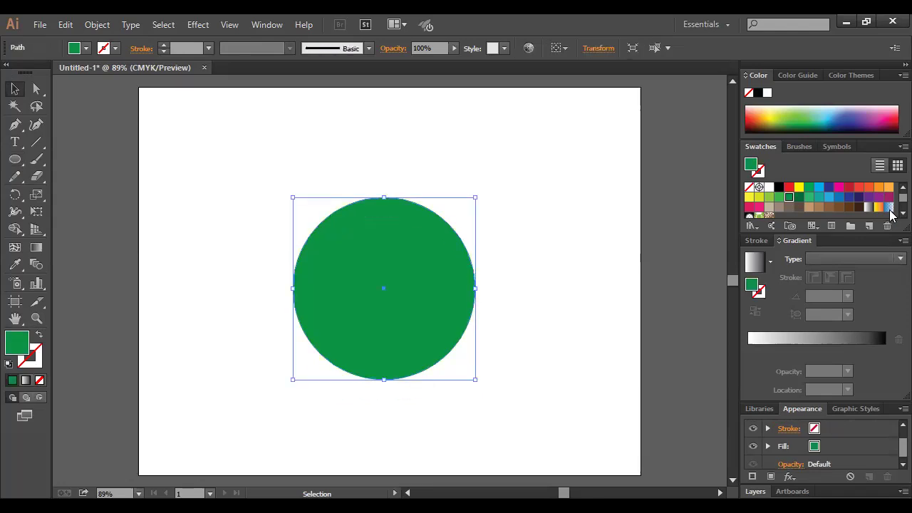
click(713, 238)
key(ctrl+a)
click(709, 233)
key(ctrl+a)
click(709, 234)
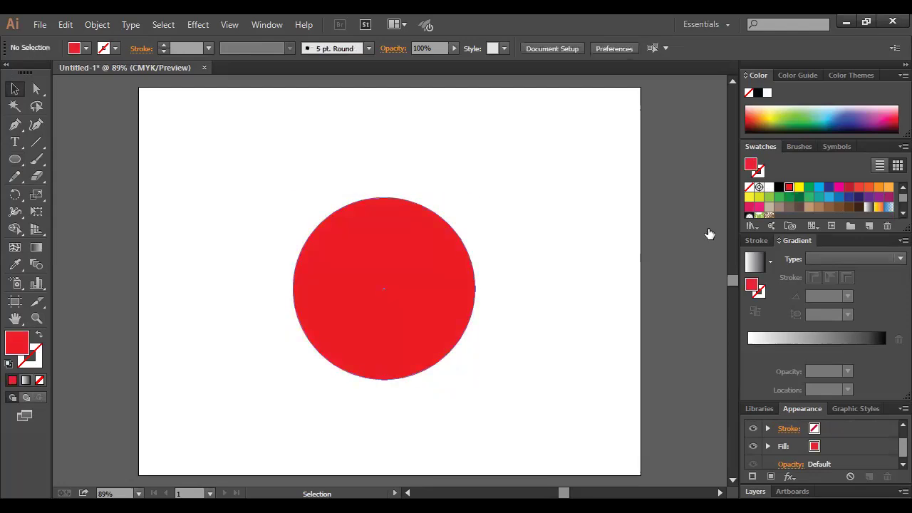
key(ctrl+a)
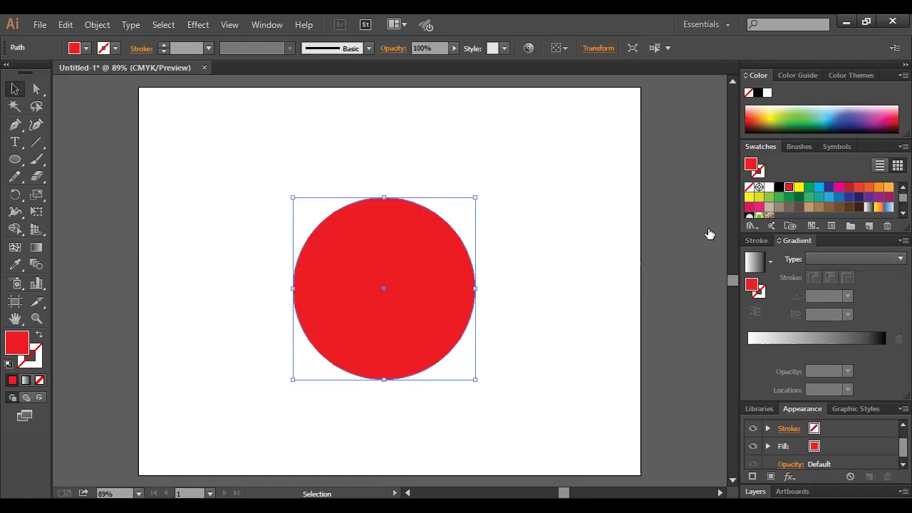
Paste a copy of the red circle in front and shrink it concentrically to about three quarters of its size.
key(ctrl+c)
key(alt+e)
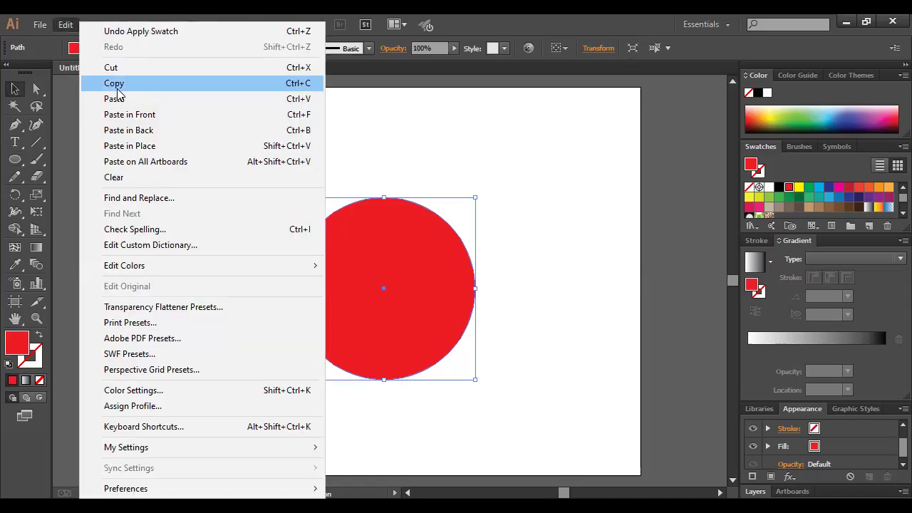
click(159, 115)
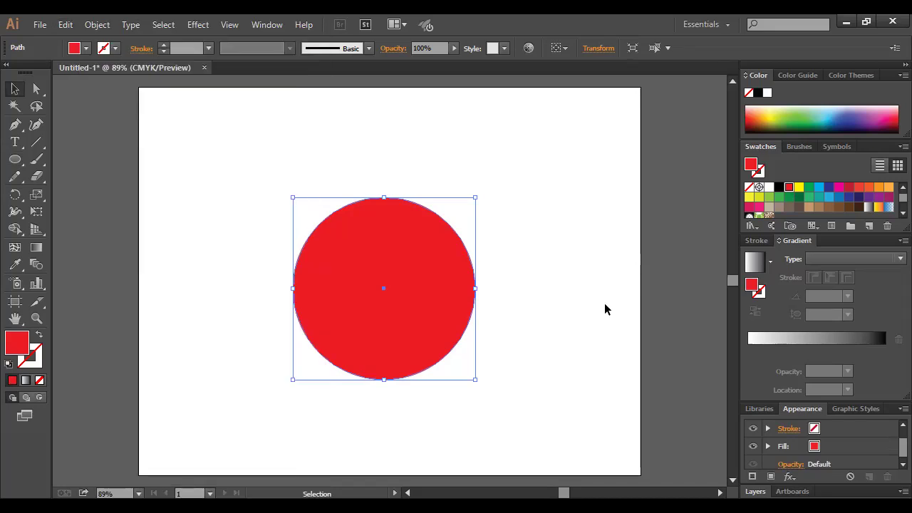
key(shift)
drag(476, 198, 452, 220)
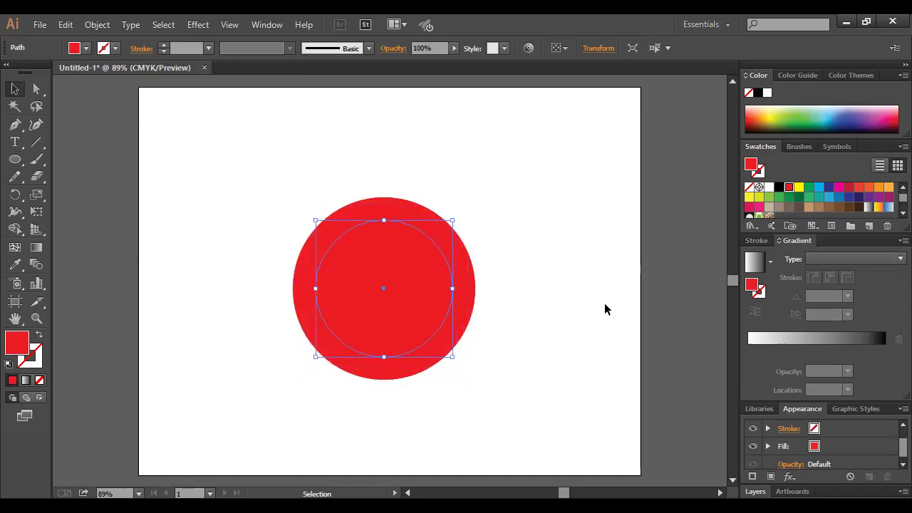
Fill the smaller inner circle with white.
click(605, 309)
key(ctrl+z)
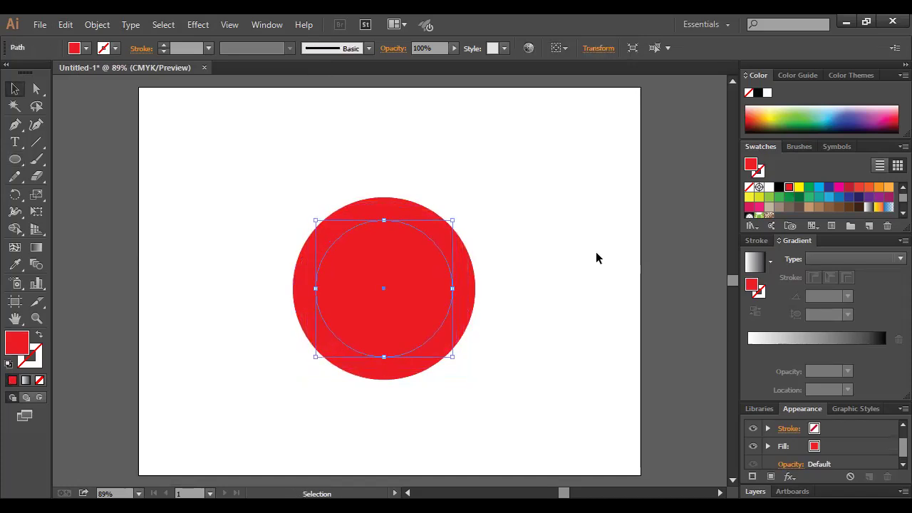
click(769, 187)
click(602, 300)
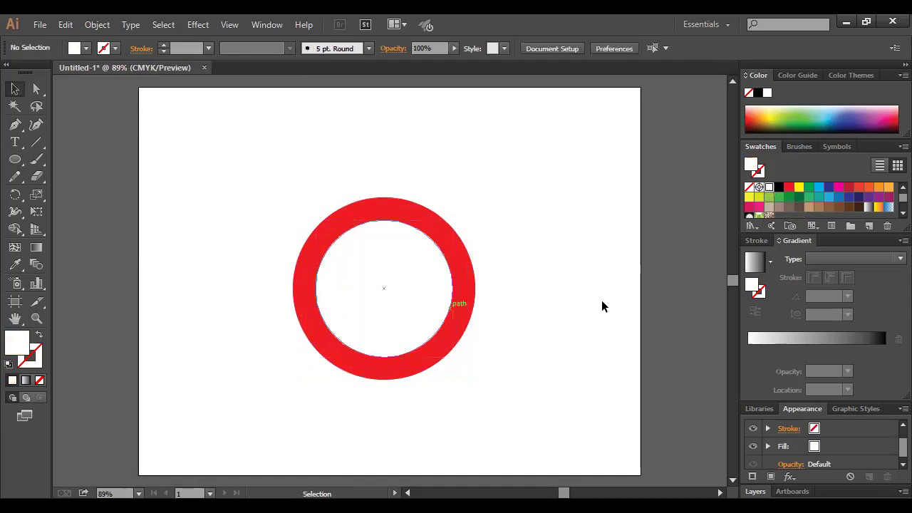
key(ctrl+z)
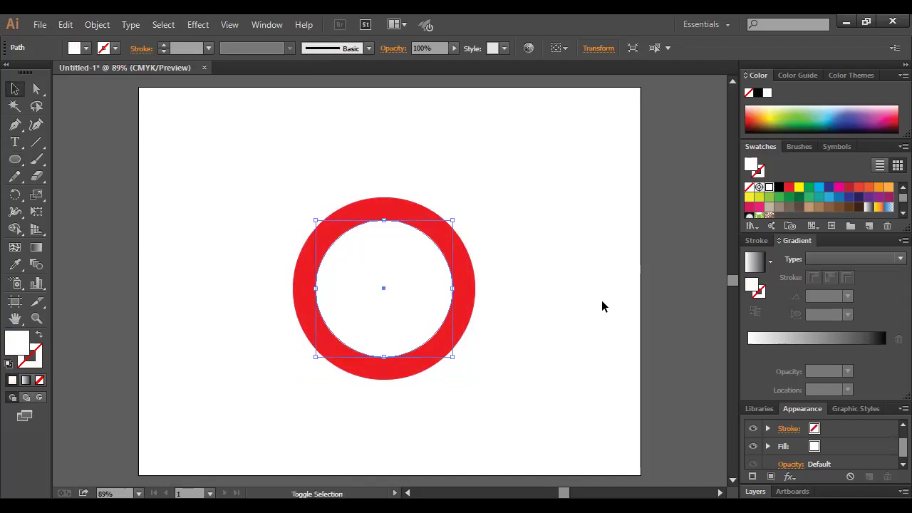
Enlarge the white circle proportionally toward the right until its right side meets the red circle's edge.
drag(453, 289, 476, 288)
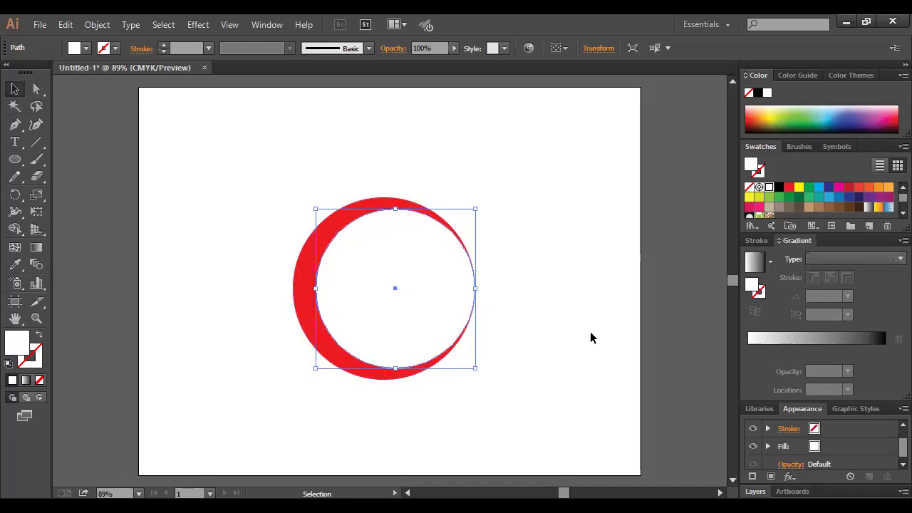
click(590, 331)
key(a)
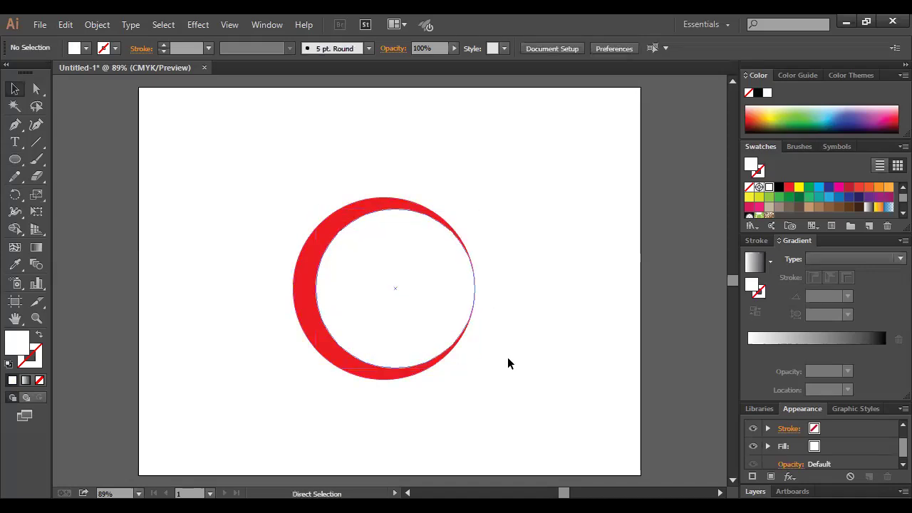
key(ctrl+a)
key(ctrl+1)
key(v)
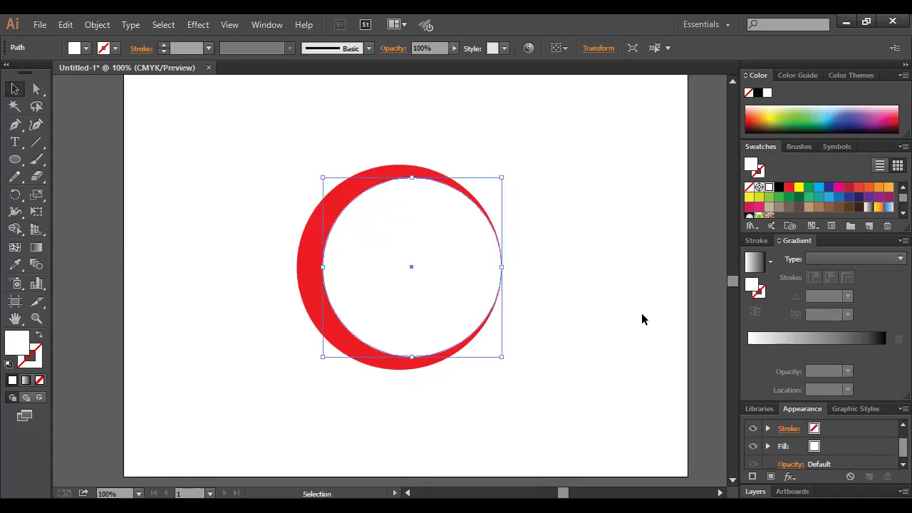
Enlarge the white circle slightly past the red circle's right edge so the ring opens into a crescent.
click(613, 293)
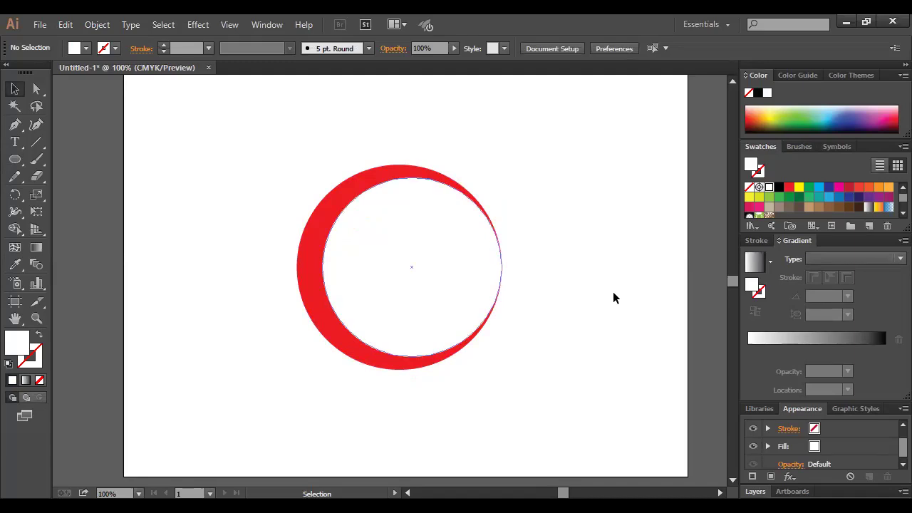
key(ctrl+a)
click(602, 303)
key(ctrl+a)
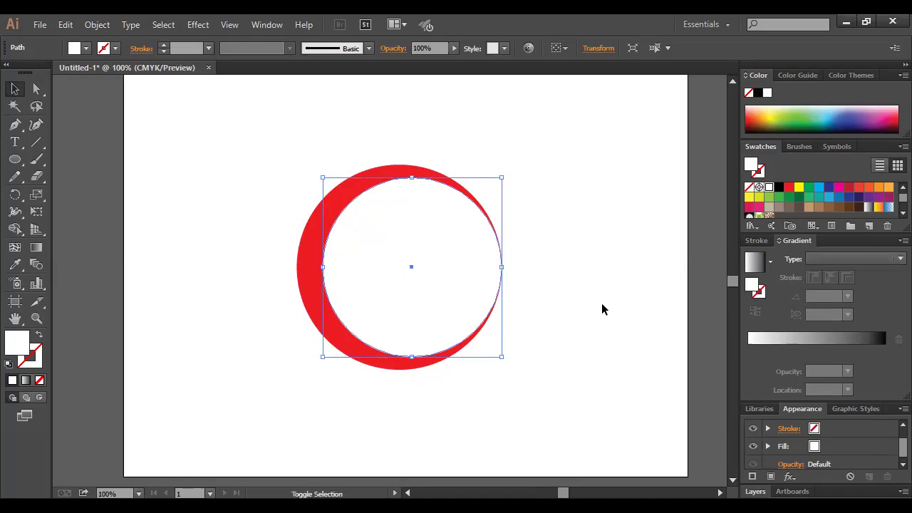
drag(502, 266, 507, 267)
click(602, 304)
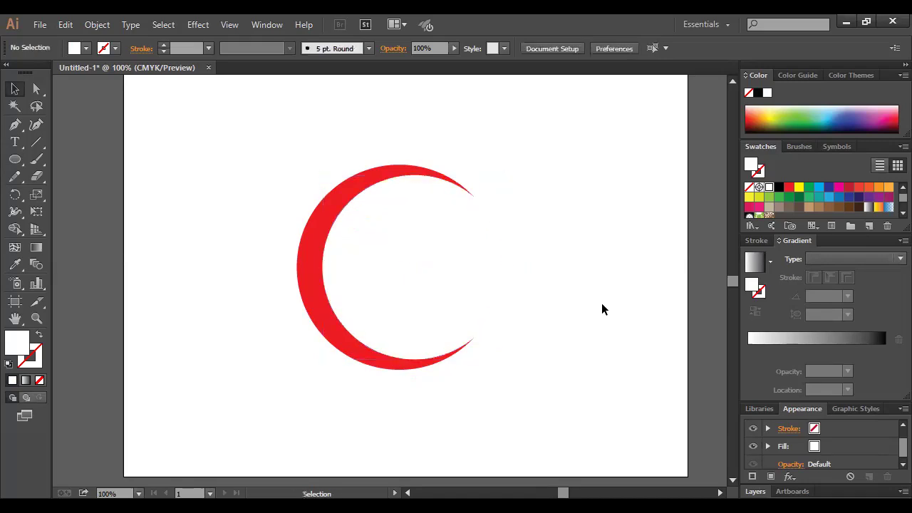
click(467, 272)
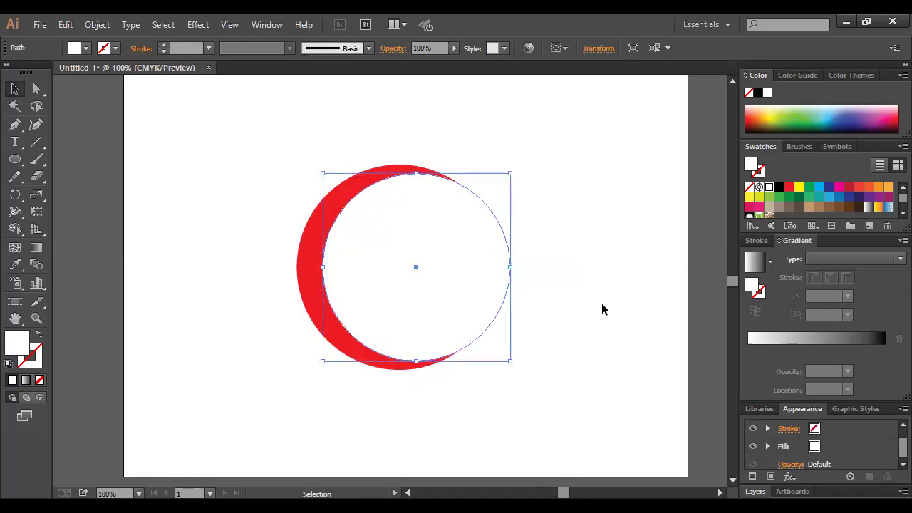
click(602, 303)
Cut the white circle out of the red circle with the Shape Builder tool, keeping only the red crescent.
drag(283, 135, 513, 399)
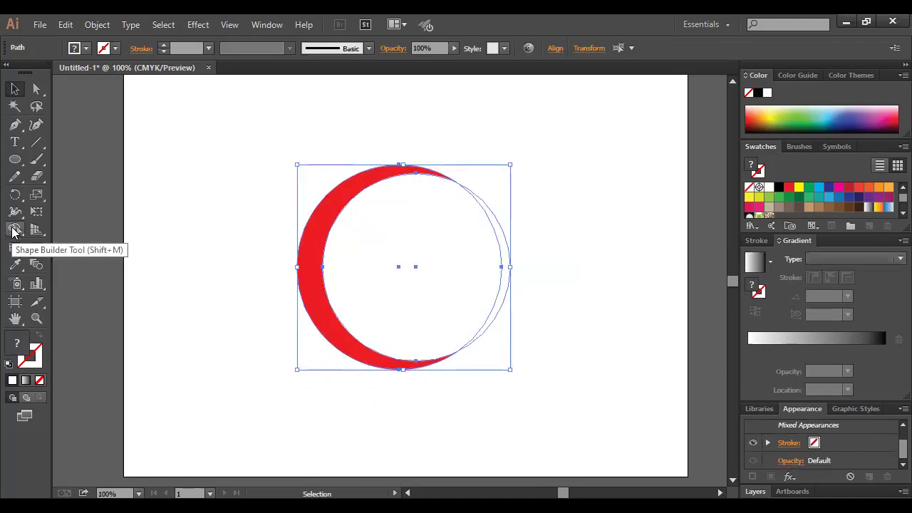
click(13, 231)
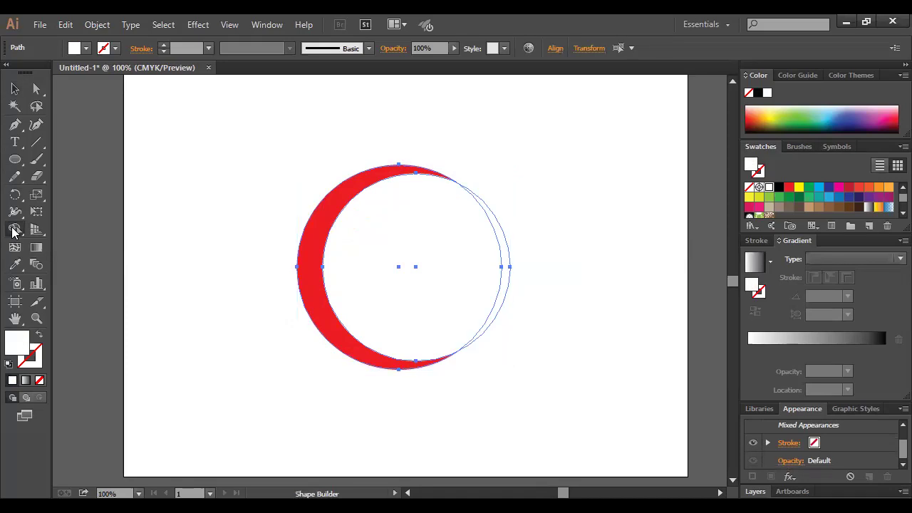
drag(520, 234, 499, 246)
click(15, 88)
click(310, 281)
click(197, 251)
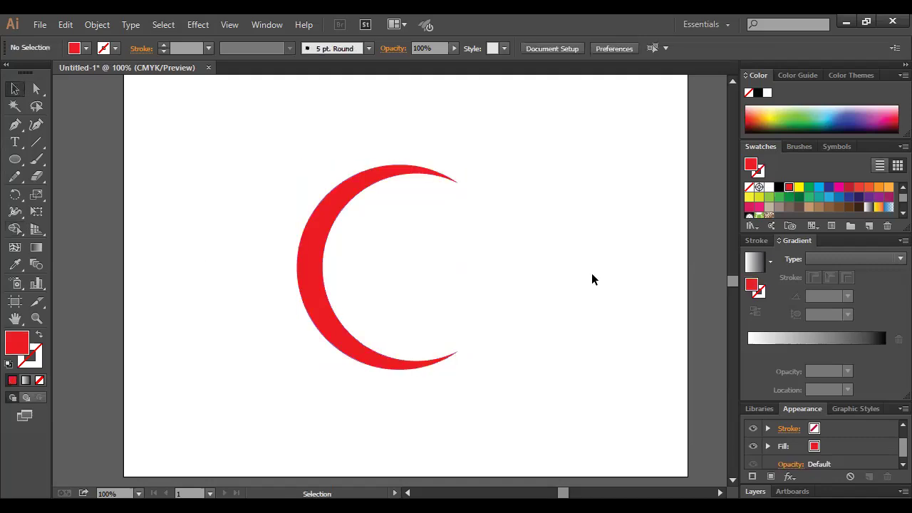
Move the red crescent slightly up and to the right on the artboard.
click(445, 360)
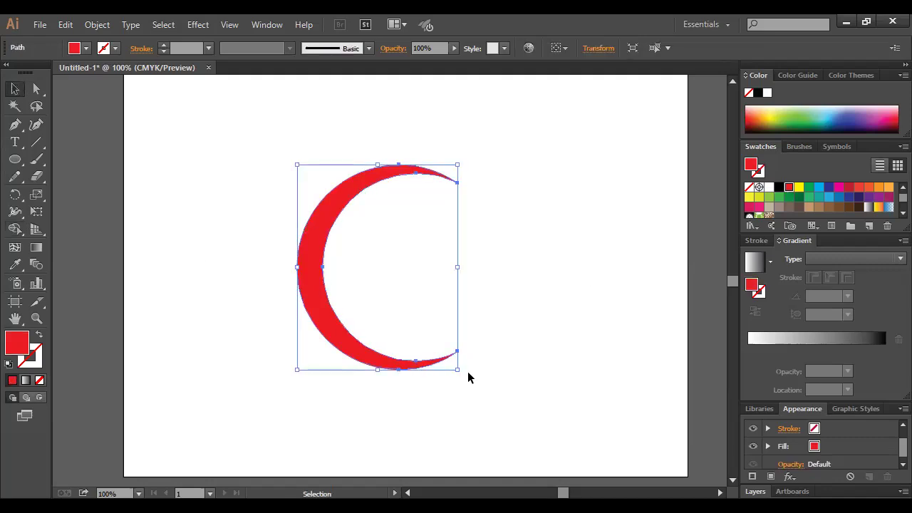
click(468, 372)
drag(311, 243, 319, 228)
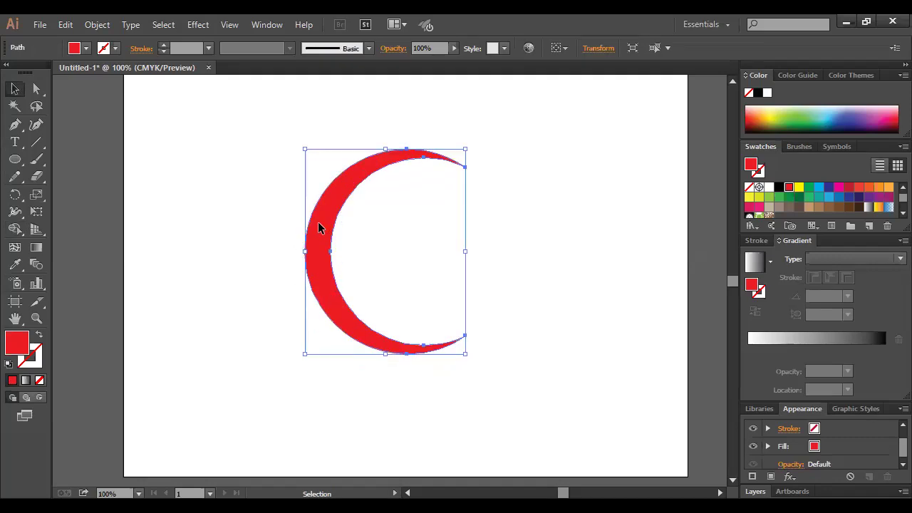
Duplicate the crescent directly to its right and turn the copy half a turn so it faces the original.
shift+click(318, 223)
click(318, 223)
drag(320, 271, 480, 270)
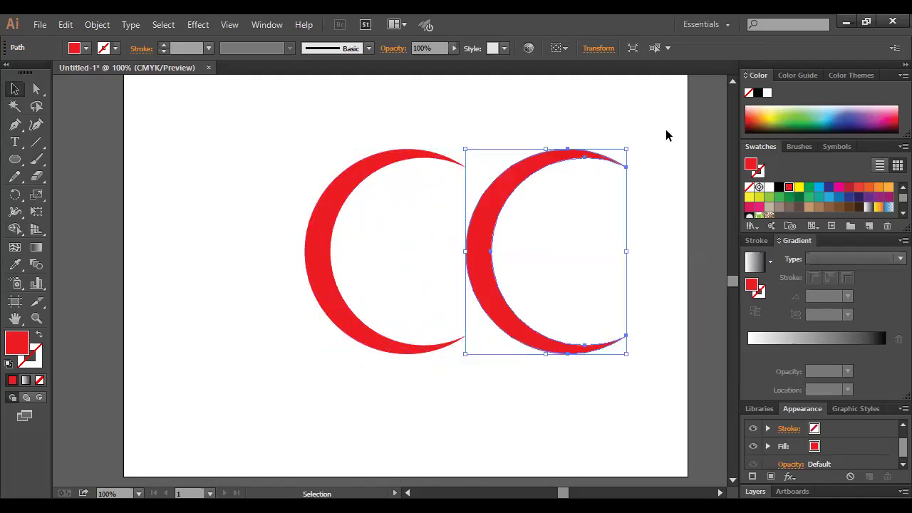
drag(632, 143, 595, 330)
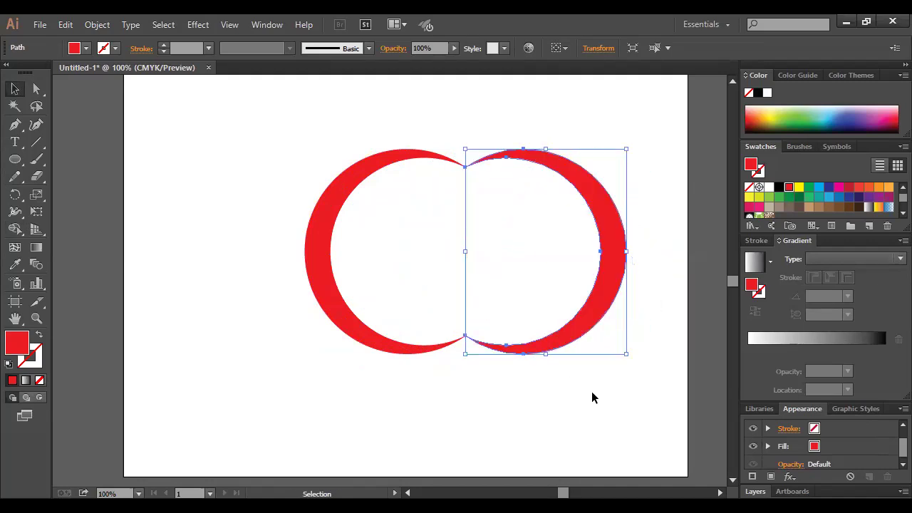
Shrink the right crescent proportionally about its centre so it is clearly smaller than the left one.
click(620, 291)
click(615, 261)
key(ctrl+alt+bracketleft)
click(610, 264)
click(594, 207)
click(606, 194)
drag(627, 150, 621, 157)
click(571, 390)
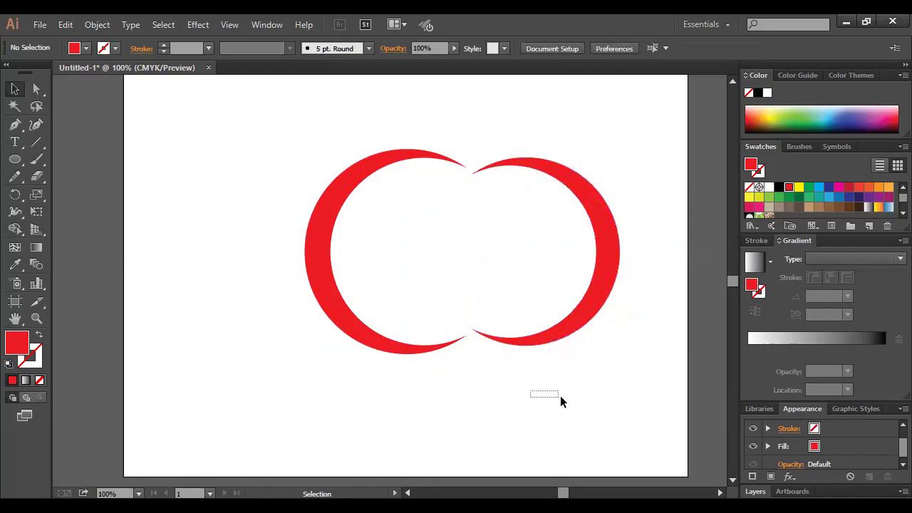
click(616, 187)
drag(621, 159, 614, 204)
click(635, 278)
Move the smaller crescent left into the opening of the larger one, nudging it until the tips nest inside.
drag(594, 265, 497, 264)
drag(593, 265, 599, 274)
click(593, 265)
key(ctrl+plus)
click(596, 279)
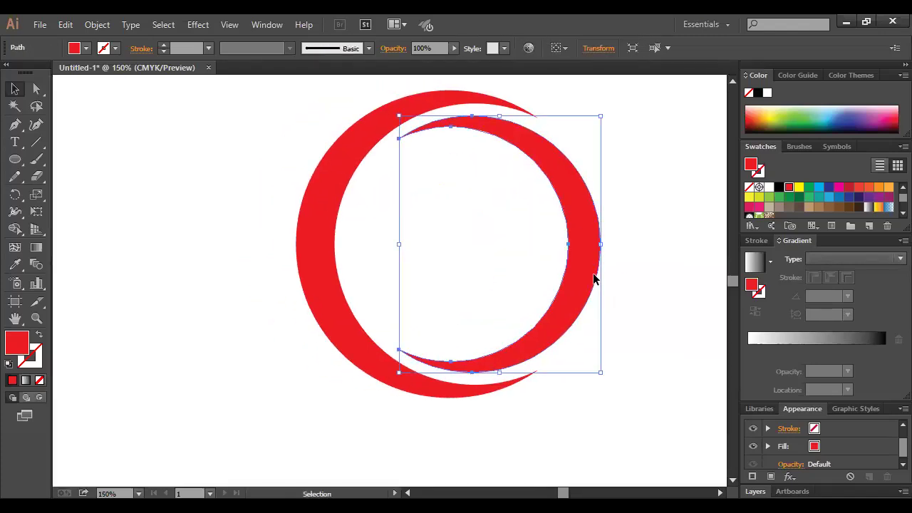
key(Left)
key(Left)
key(Left)
key(Left)
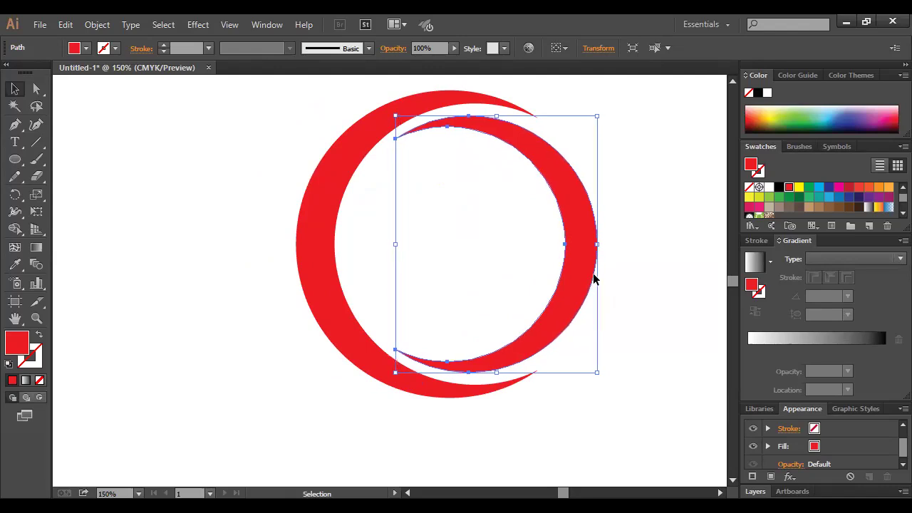
Enlarge the inner crescent slightly about its centre and nudge it right to leave thin gaps along the larger crescent.
drag(598, 373, 606, 382)
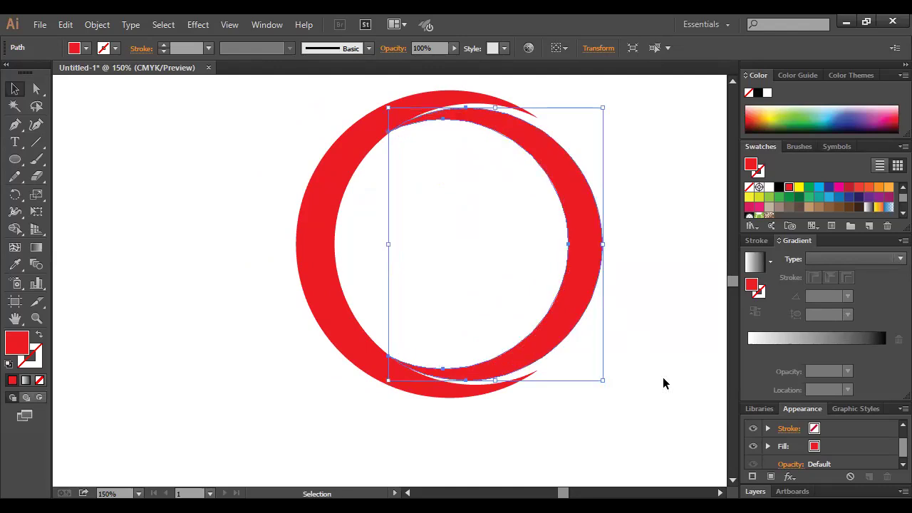
key(Right)
key(Right)
key(Right)
key(Right)
key(Right)
key(Right)
key(Right)
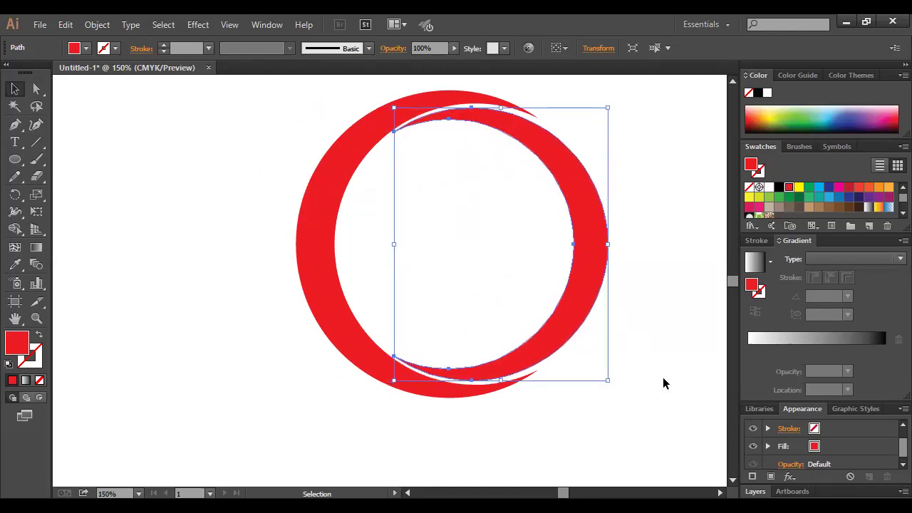
Nudge the inner crescent slightly further right, away from the larger crescent's inner edge.
key(Right)
key(Right)
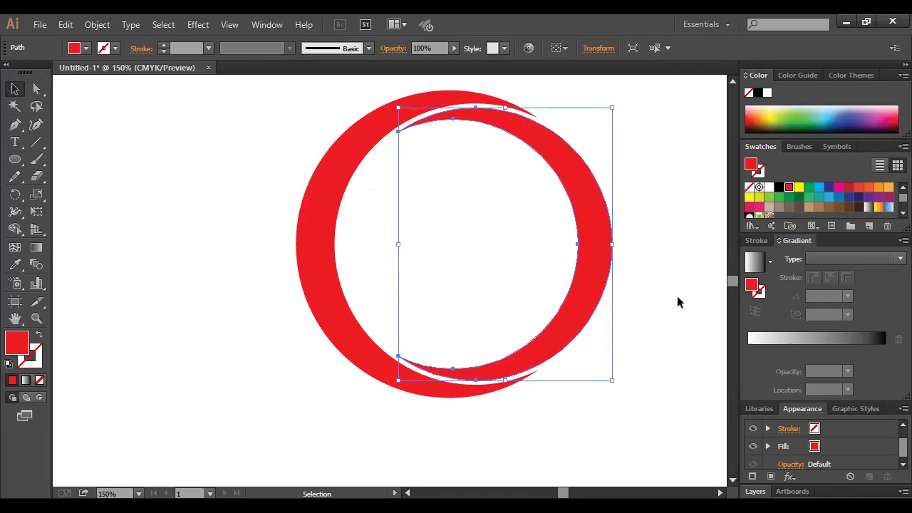
click(526, 429)
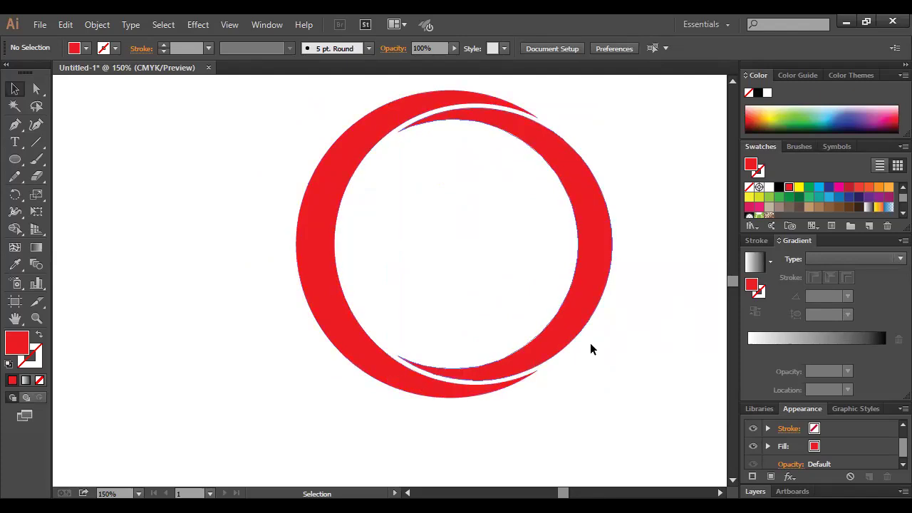
Undo the recent enlarging and nudging of the inner crescent, back to its smaller size.
click(614, 248)
drag(614, 245, 590, 248)
key(ctrl+z)
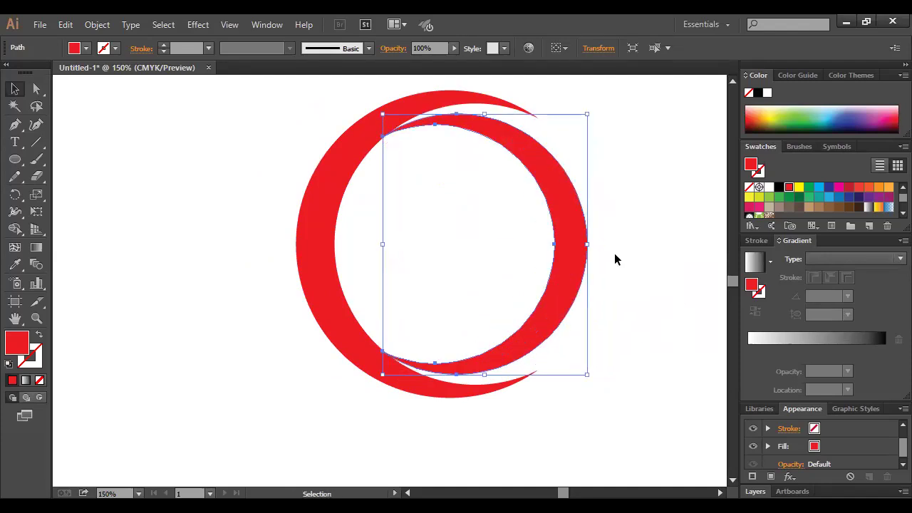
click(601, 335)
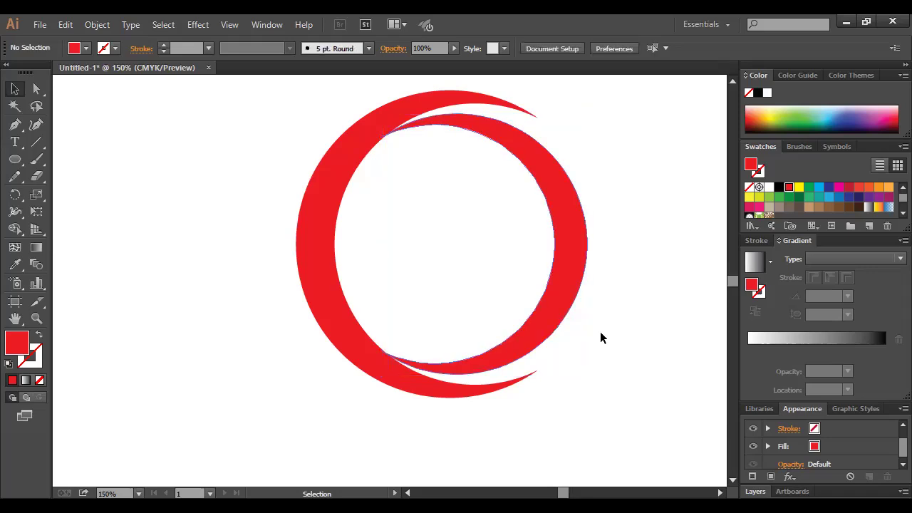
key(ctrl+z)
key(ctrl+z)
click(605, 358)
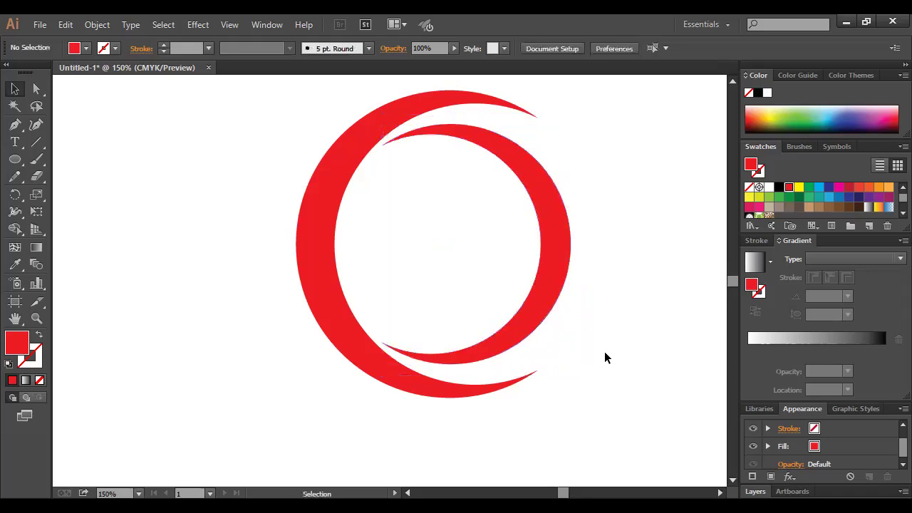
key(ctrl+z)
Move the inner crescent right and enlarge it proportionally, leaving even gaps between its tips and the larger crescent.
drag(551, 295, 565, 294)
drag(586, 364, 623, 371)
click(660, 346)
drag(590, 271, 596, 265)
click(664, 292)
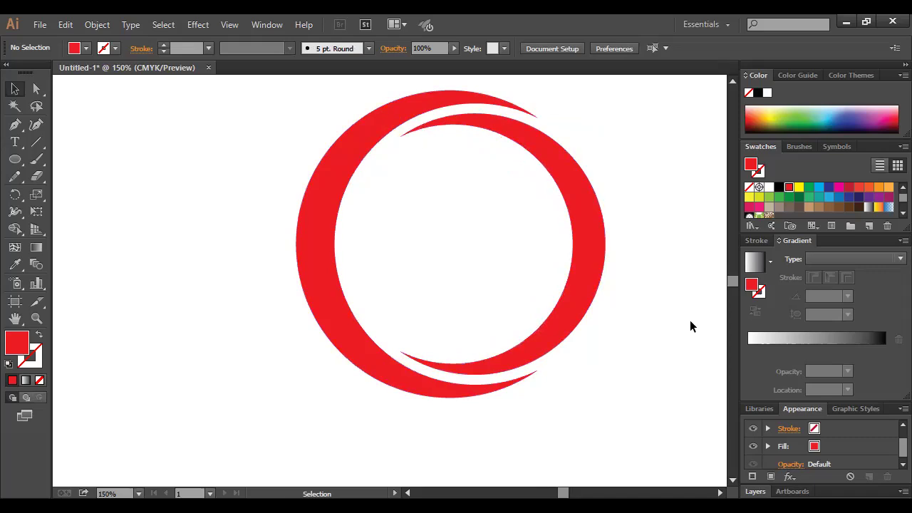
Shrink the larger left crescent slightly and proportionally about its centre to narrow the gaps.
click(420, 390)
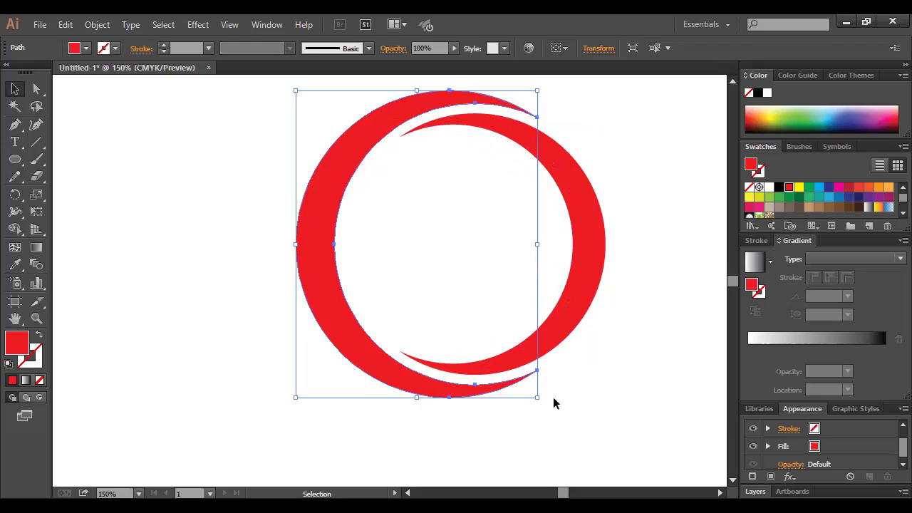
drag(536, 397, 536, 397)
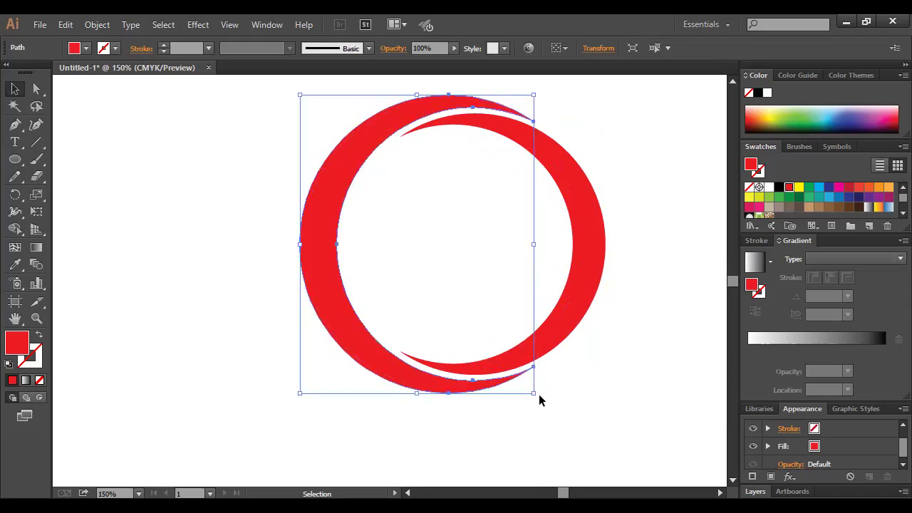
click(512, 401)
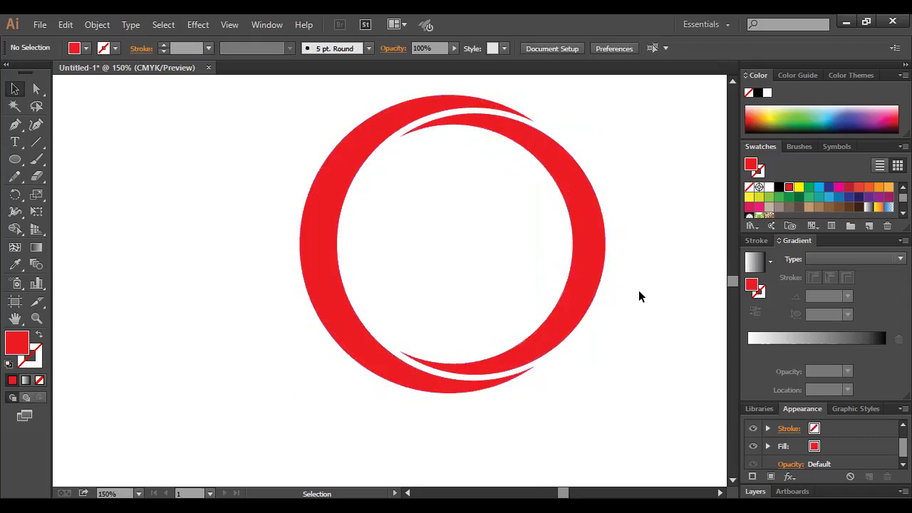
Nudge the right crescent slightly left and enlarge it a little about its centre to thin the gaps.
click(599, 298)
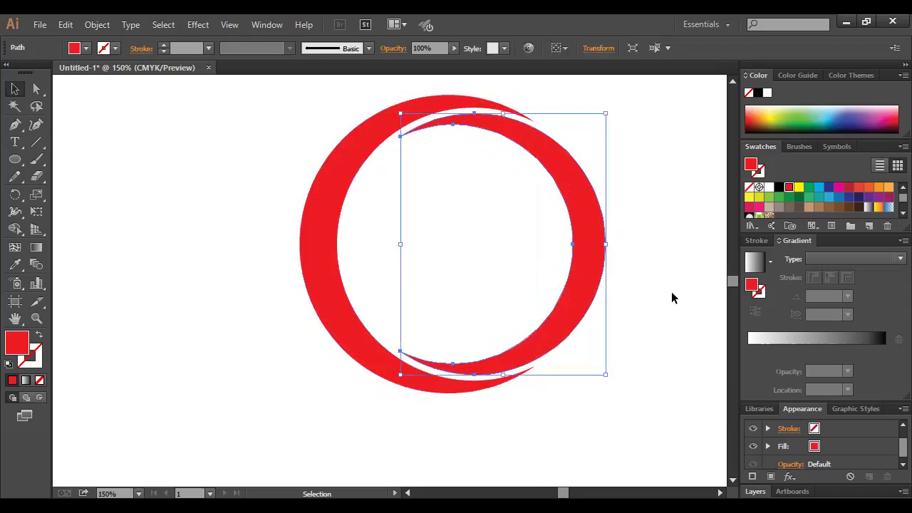
key(Left)
key(Left)
key(Left)
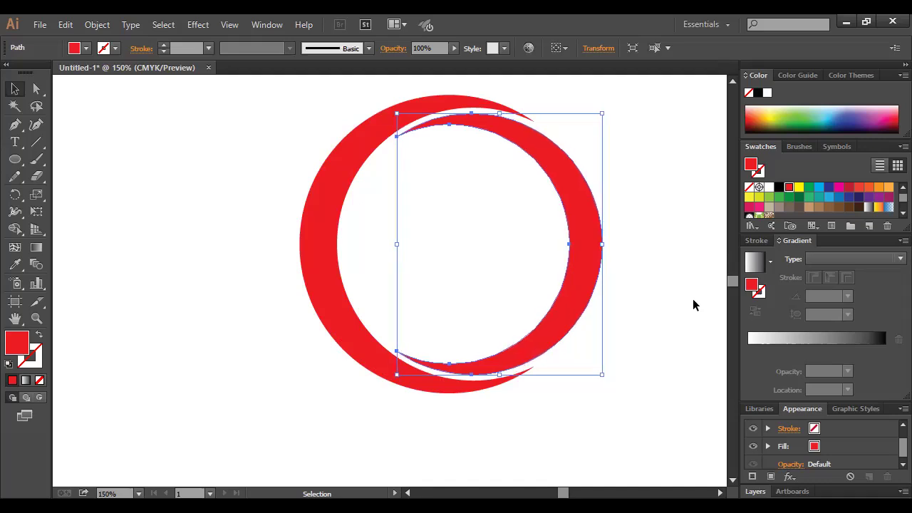
key(Left)
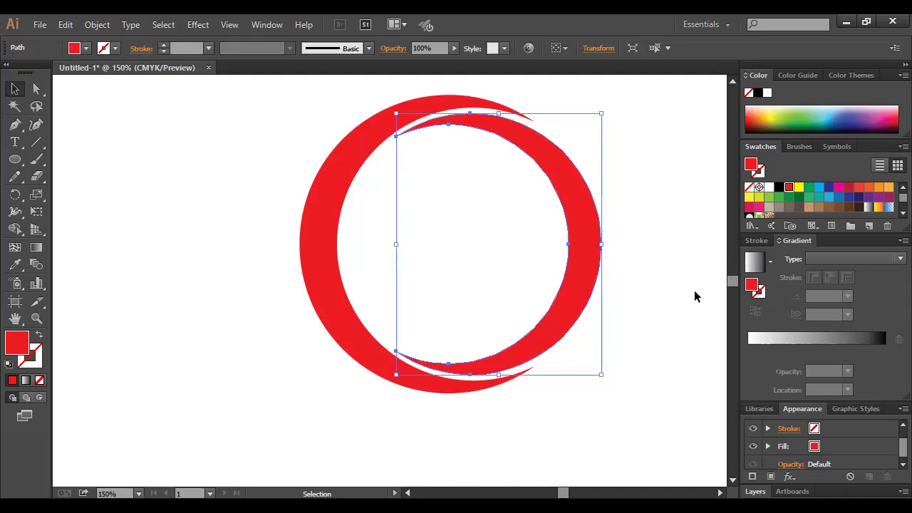
click(694, 292)
click(597, 253)
drag(602, 244, 607, 245)
click(644, 310)
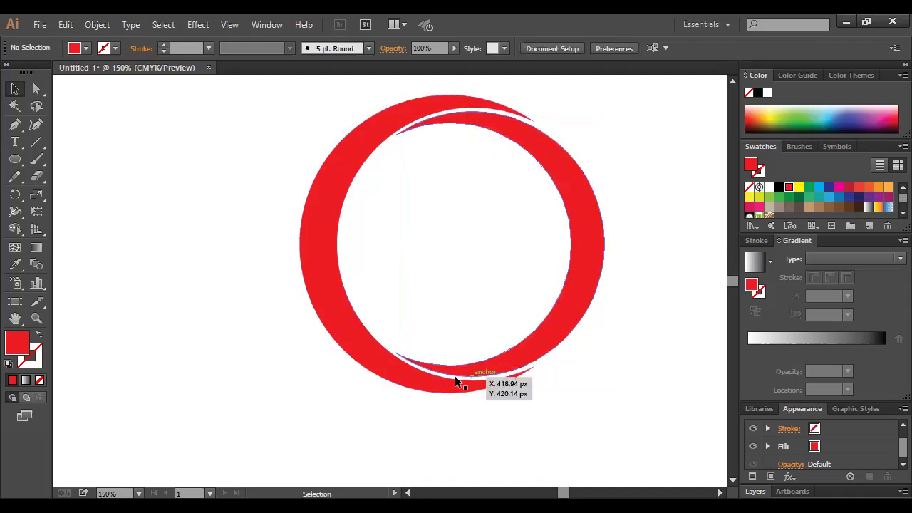
Nudge the larger left crescent slightly left to even out the gaps between the two shapes.
click(411, 143)
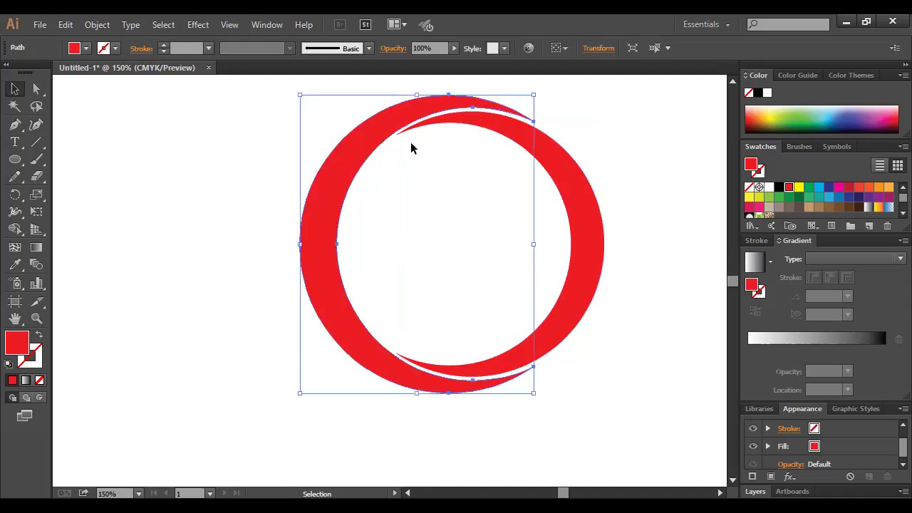
key(Left)
key(Left)
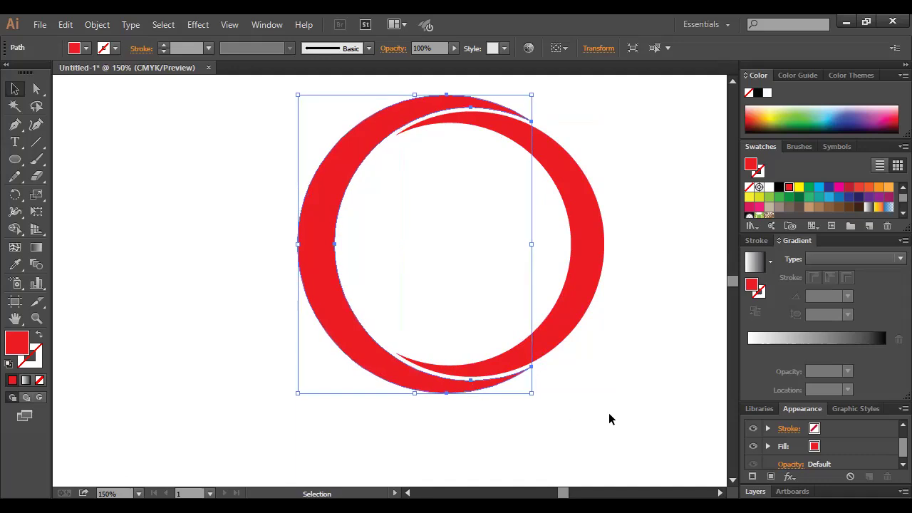
click(630, 413)
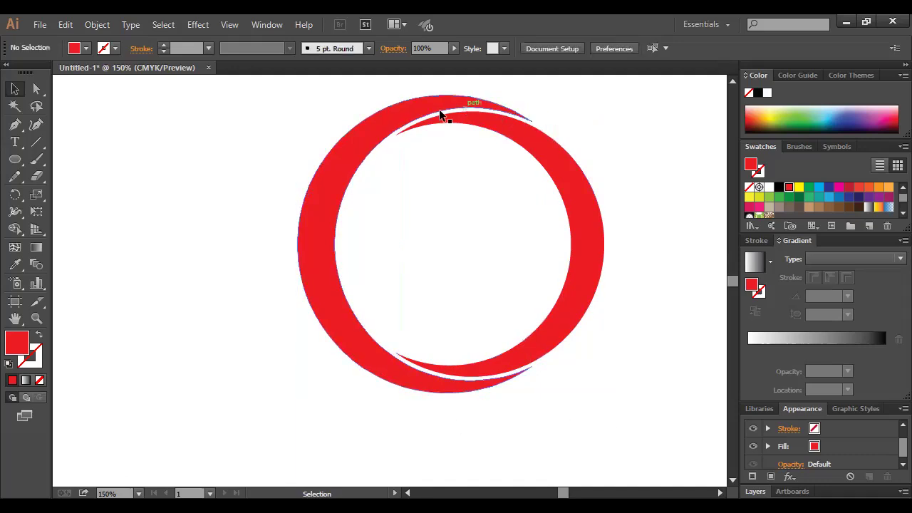
Select both crescents and shrink them together proportionally to about 70% of their size.
drag(254, 138, 621, 300)
click(590, 332)
key(ctrl+plus)
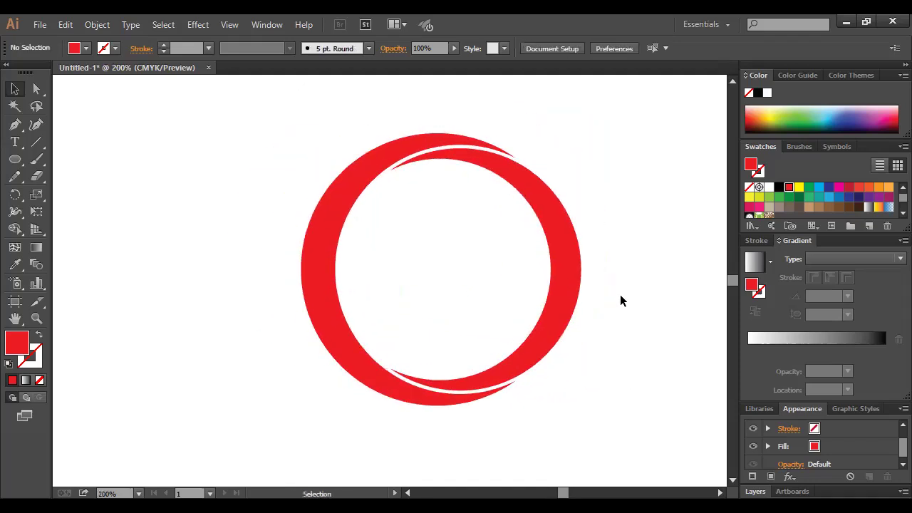
key(ctrl+minus)
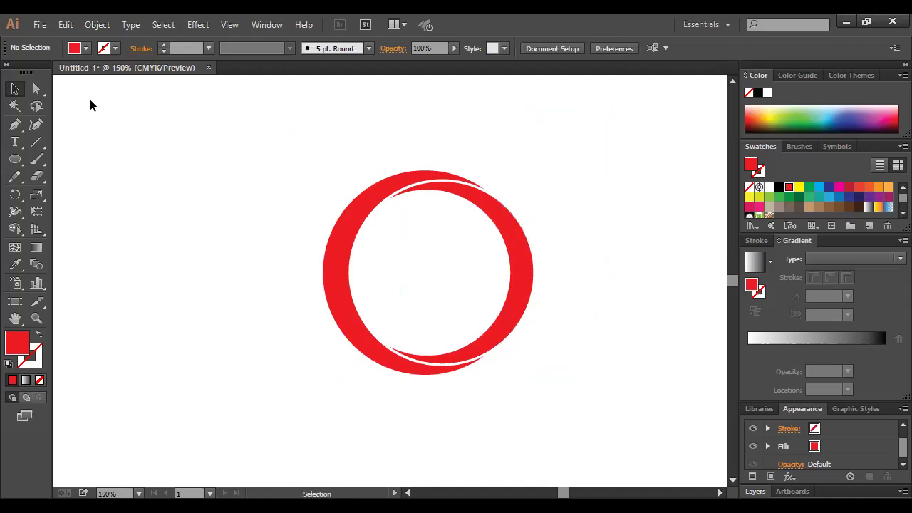
Add the text ABC in Arial Black in the empty area left of the ring.
click(15, 142)
click(196, 228)
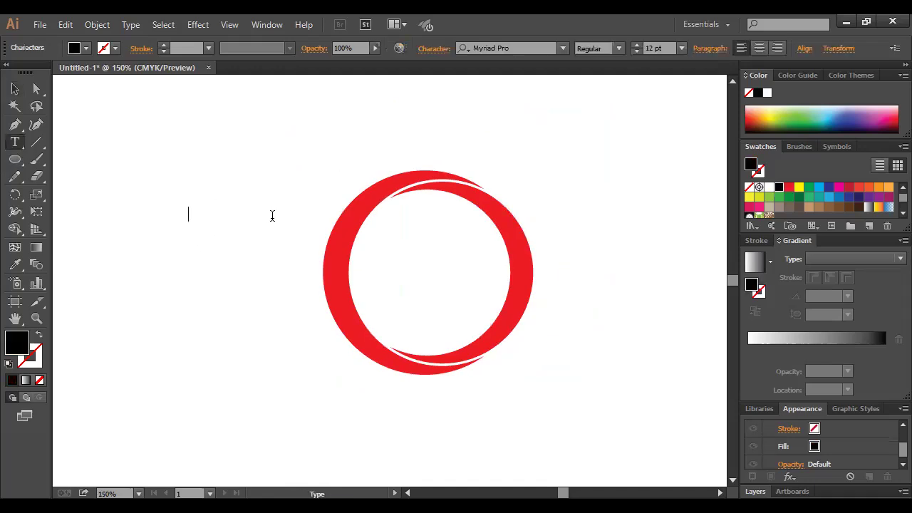
click(528, 48)
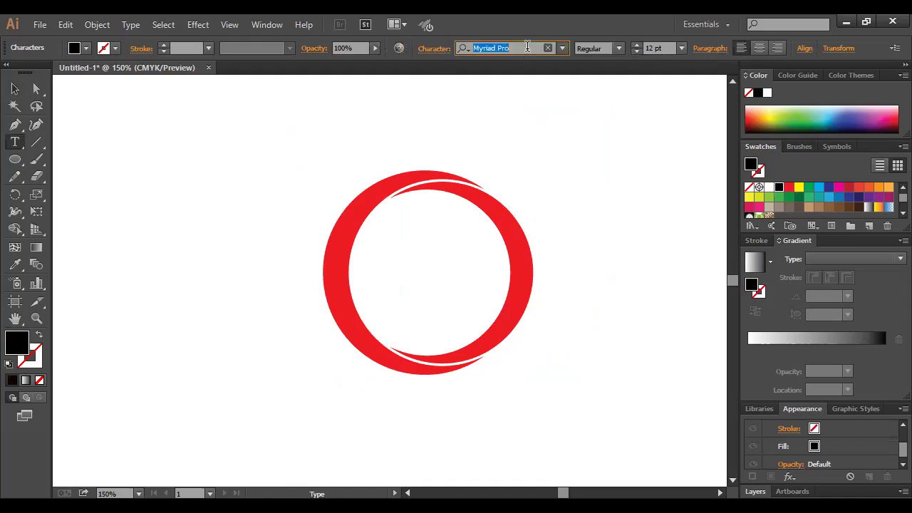
text(g)
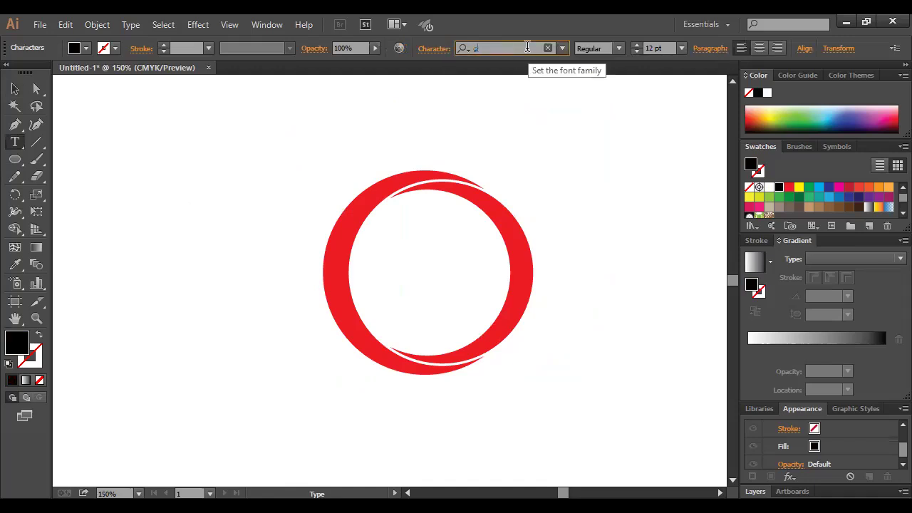
text(পহ)
key(BackSpace)
key(BackSpace)
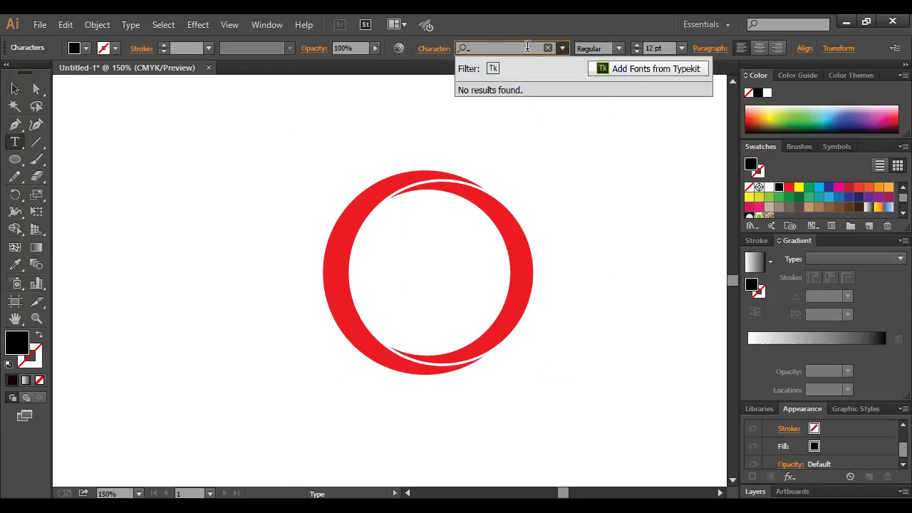
text(arial)
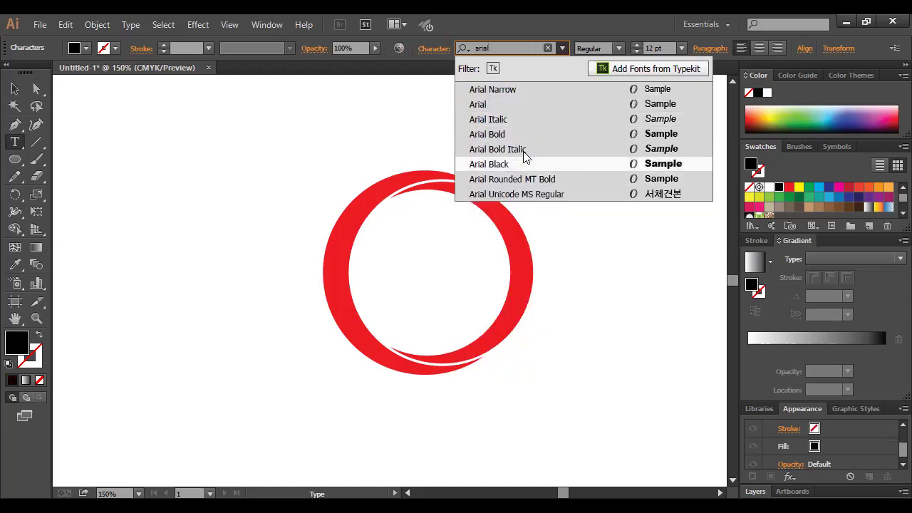
click(525, 163)
text(A)
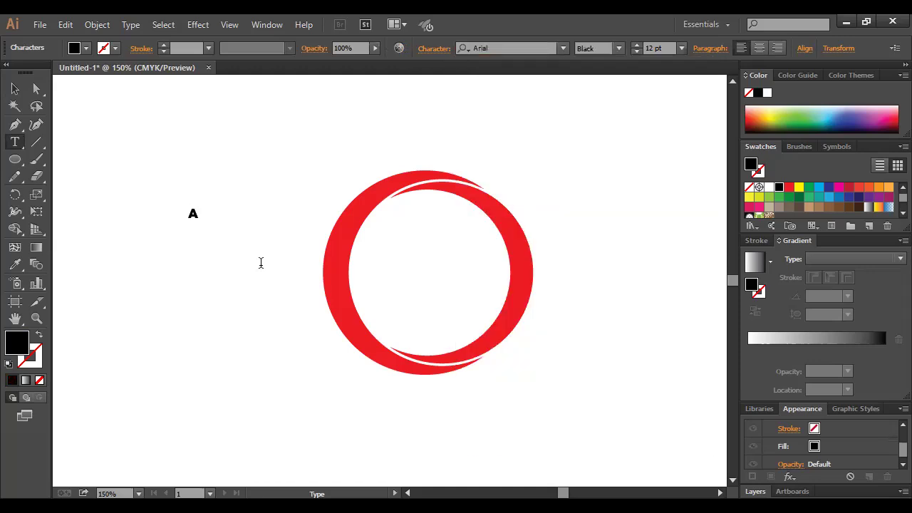
text(BC)
click(15, 88)
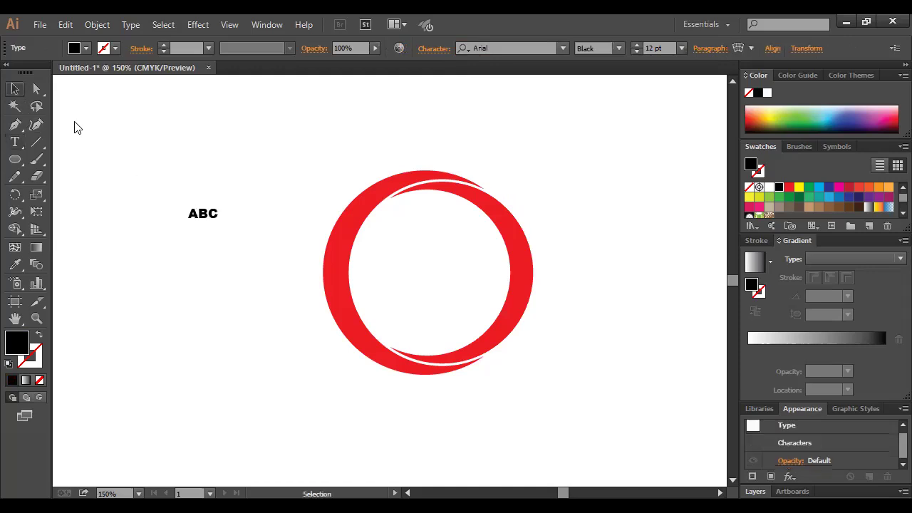
Set the ABC text's font style to Bold Italic and scale the text up to about 34.71 pt.
click(619, 49)
click(617, 130)
drag(217, 224, 239, 277)
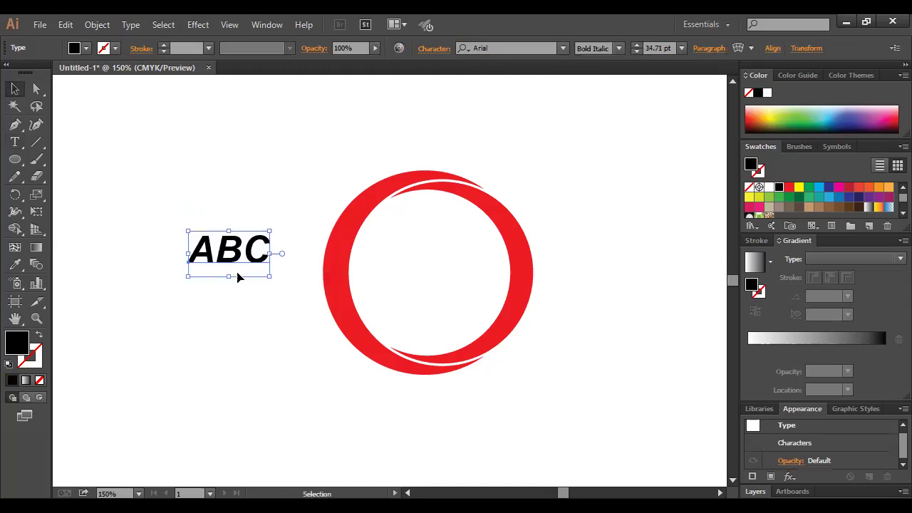
Set the ABC text's font style to Black and move the text slightly down and left.
click(617, 47)
click(599, 142)
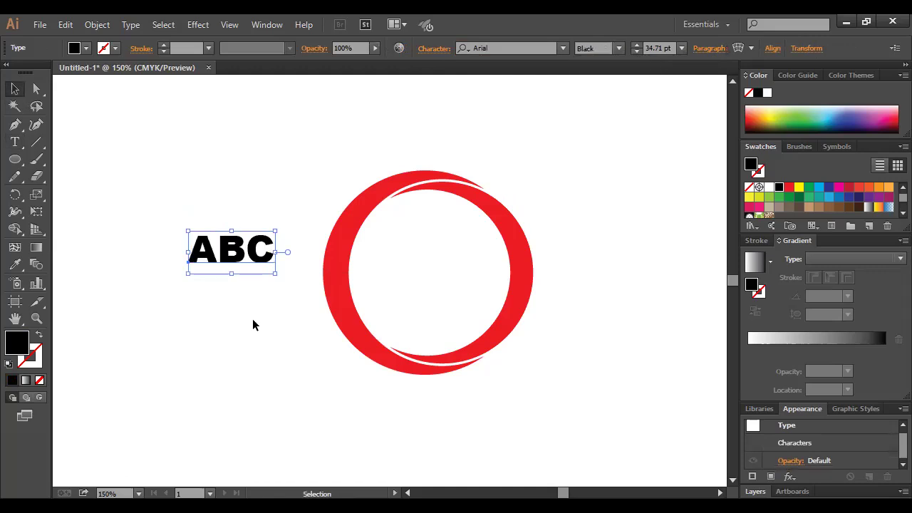
drag(238, 266, 246, 332)
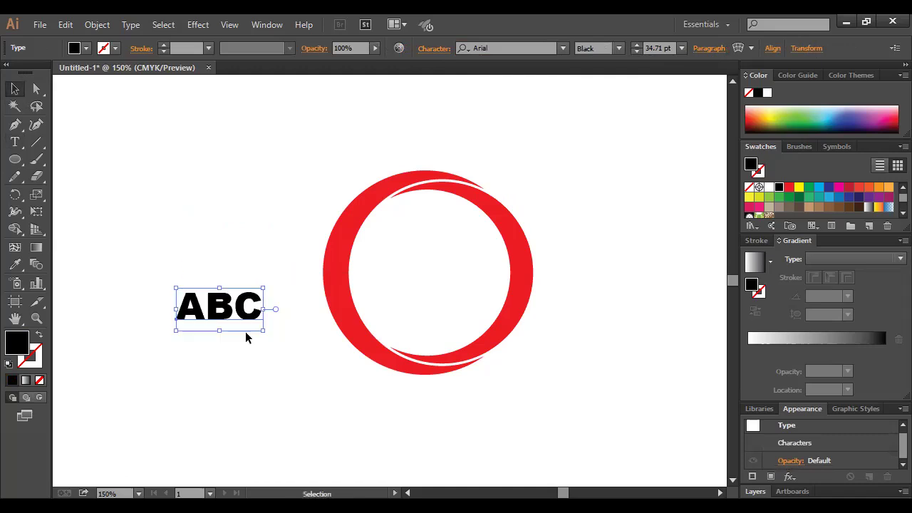
Convert the ABC text to outlines.
key(a)
key(v)
ctrl+click(246, 314)
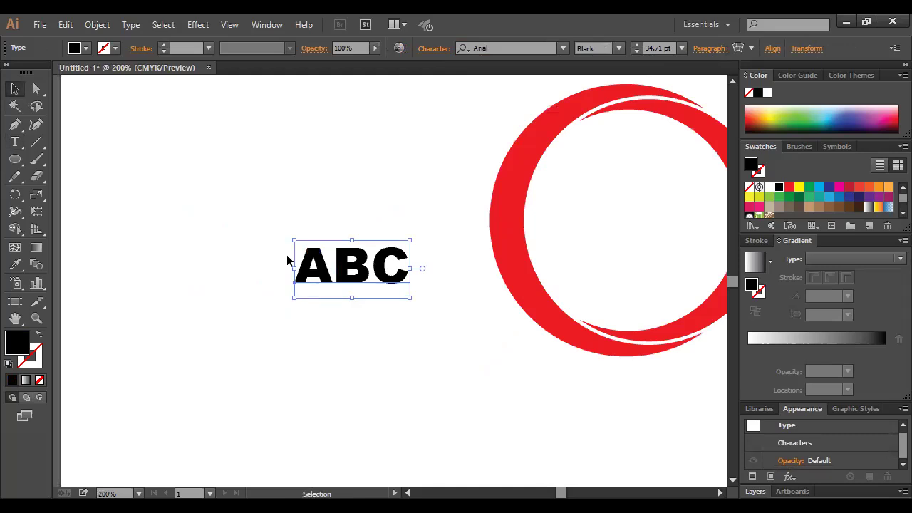
right_click(341, 261)
click(418, 360)
click(446, 360)
key(ctrl+minus)
key(ctrl+equal)
drag(335, 266, 267, 221)
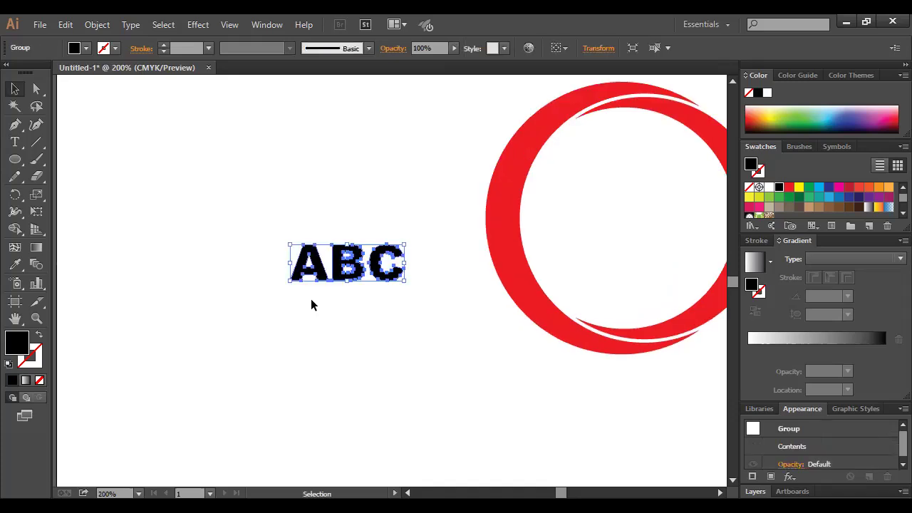
Try widening the upper edge of the ABC outlines with Free Transform's Perspective Distort, and undo it.
click(39, 211)
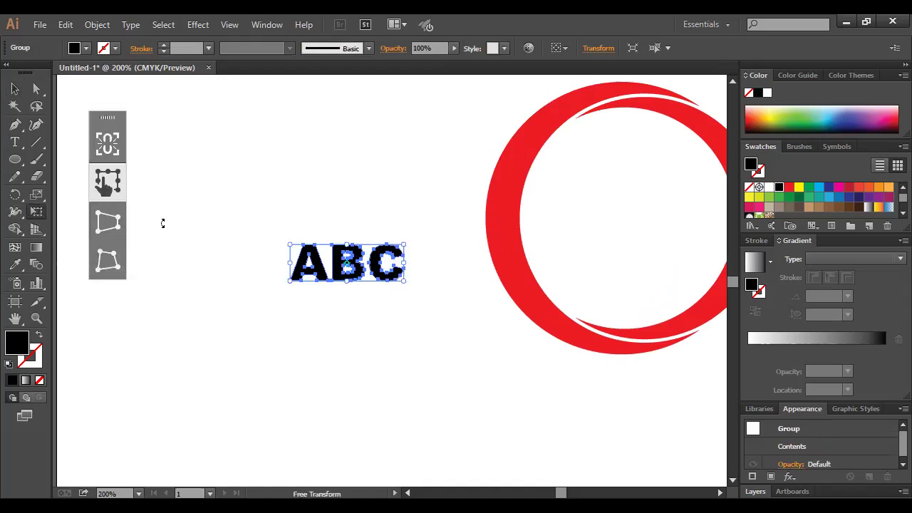
click(109, 221)
mouse_move(405, 244)
mouse_down()
mouse_move(423, 243)
mouse_move(414, 244)
mouse_up()
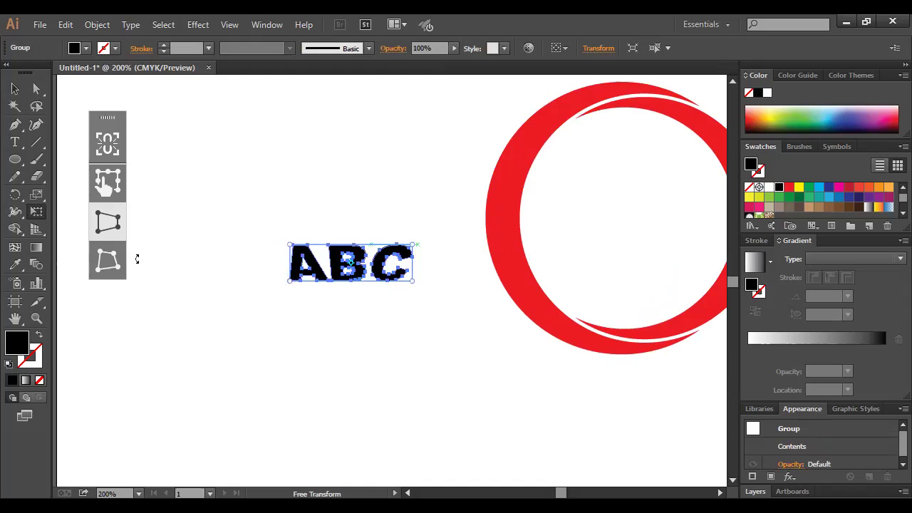
key(ctrl+z)
Slant the ABC outlines to the right with Free Distort by shifting both upper corners rightward.
click(121, 268)
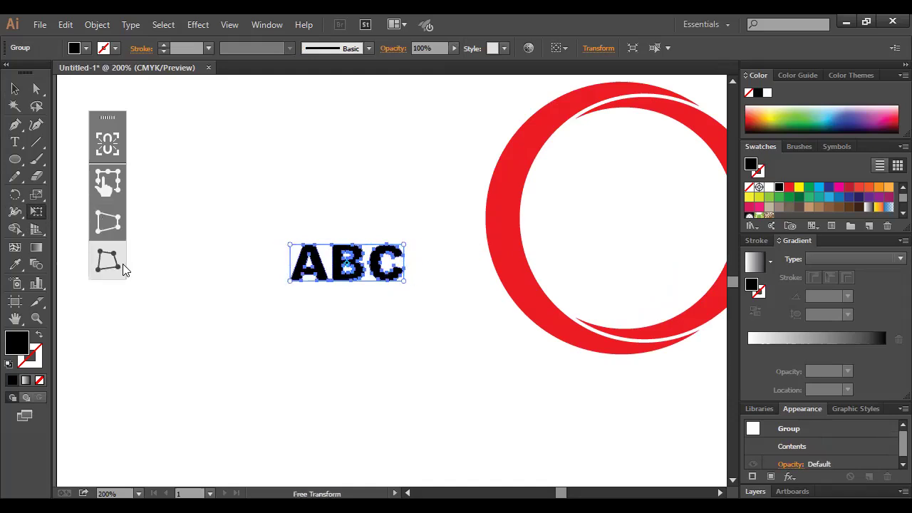
mouse_move(404, 244)
mouse_down()
mouse_move(430, 244)
mouse_move(419, 244)
mouse_up()
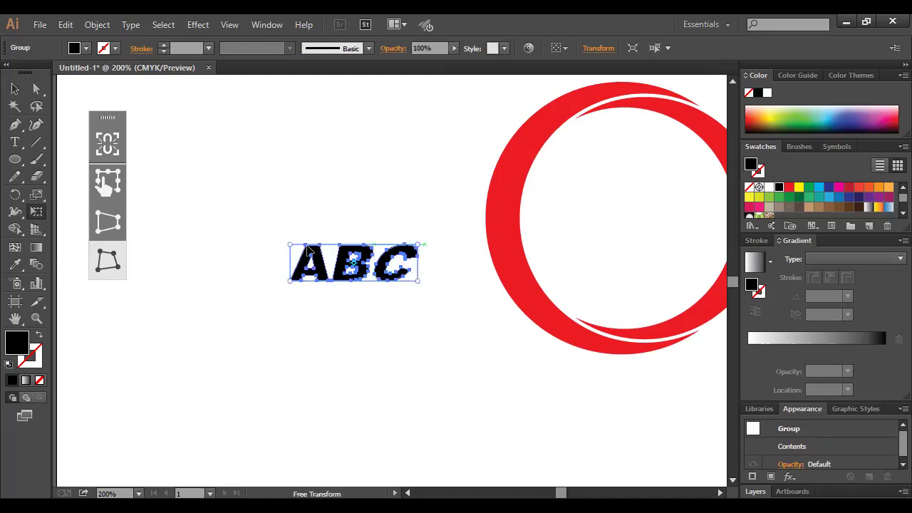
drag(290, 245, 301, 243)
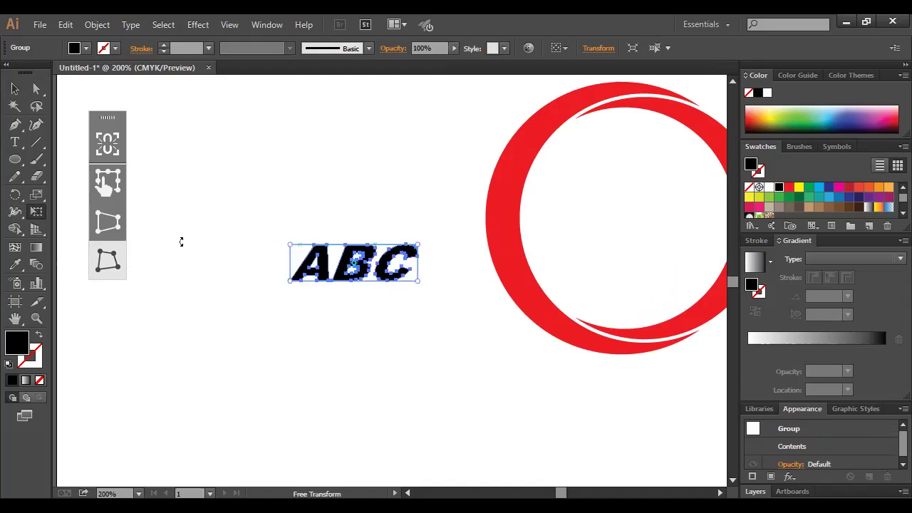
Undo the Free Distort slant so the ABC outlines are upright, keeping them selected.
key(ctrl+z)
key(ctrl+z)
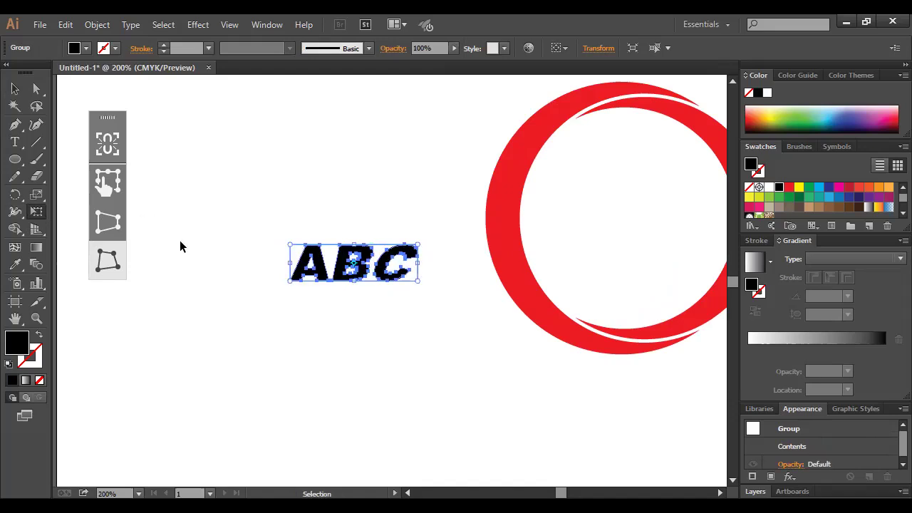
click(15, 89)
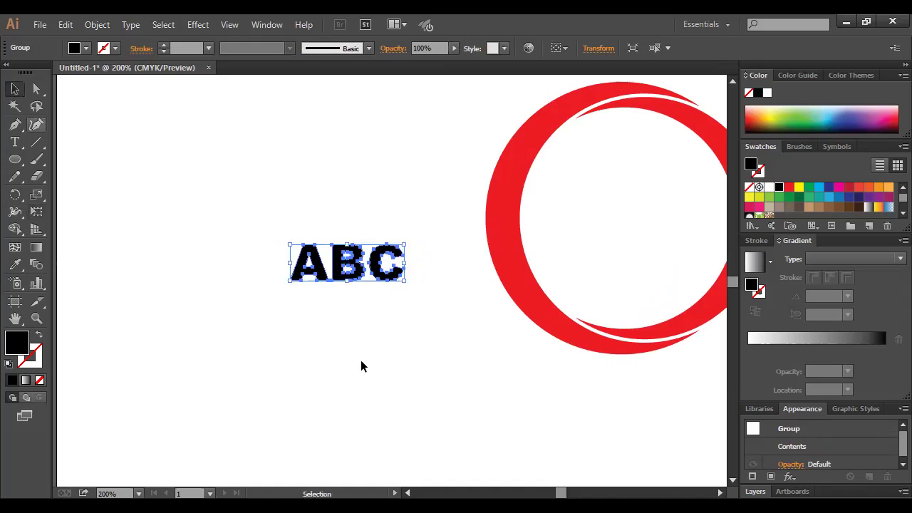
click(373, 362)
key(ctrl+z)
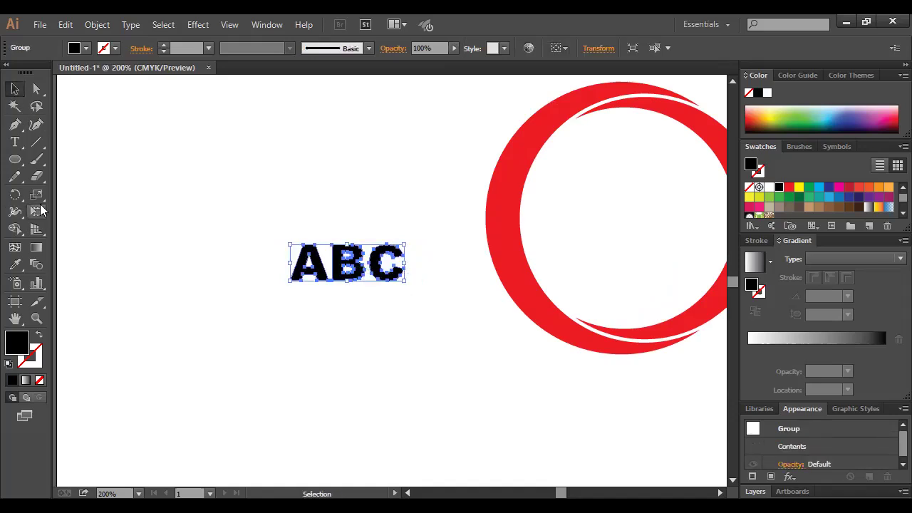
Shear the ABC outlines vertically with the Shear tool so their baseline rises toward the C.
drag(37, 194, 101, 211)
drag(406, 256, 404, 244)
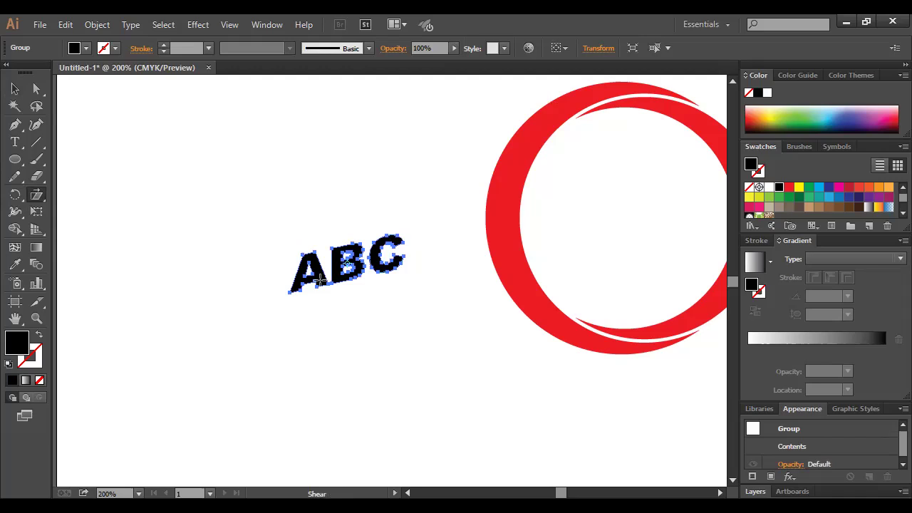
click(15, 89)
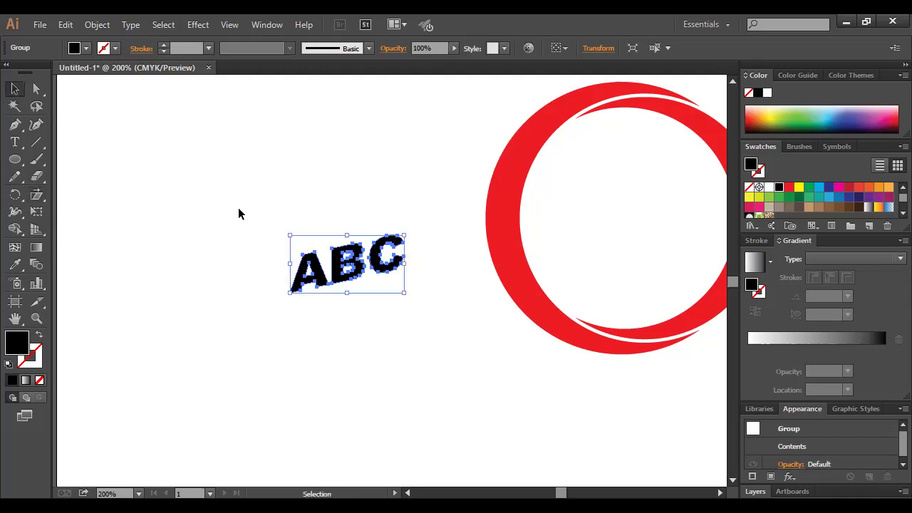
Move the sheared ABC lettering inside the red ring, enlarge it, and centre it in the white area.
key(ctrl+minus)
drag(349, 270, 564, 237)
drag(590, 268, 590, 282)
drag(556, 242, 551, 243)
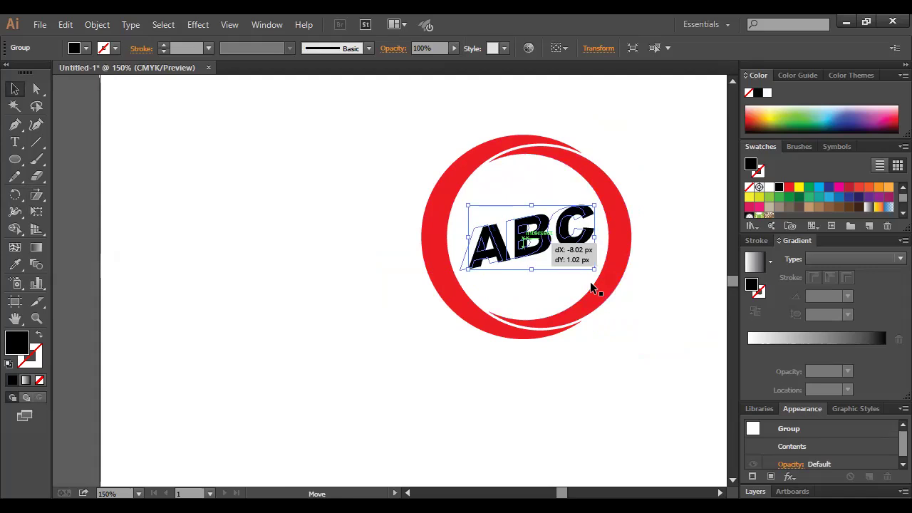
drag(590, 281, 591, 282)
click(649, 358)
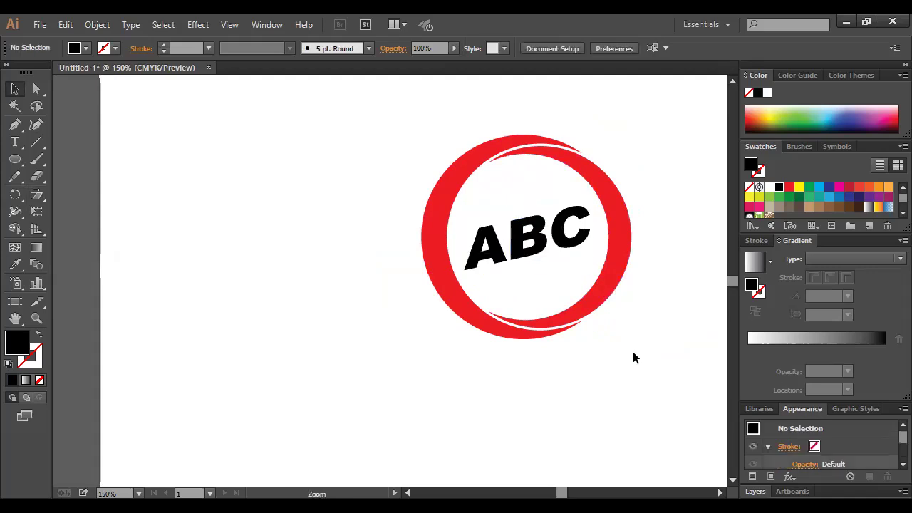
Ungroup the ABC letters and fill A and C with dark green and B with red.
key(ctrl+=)
click(422, 266)
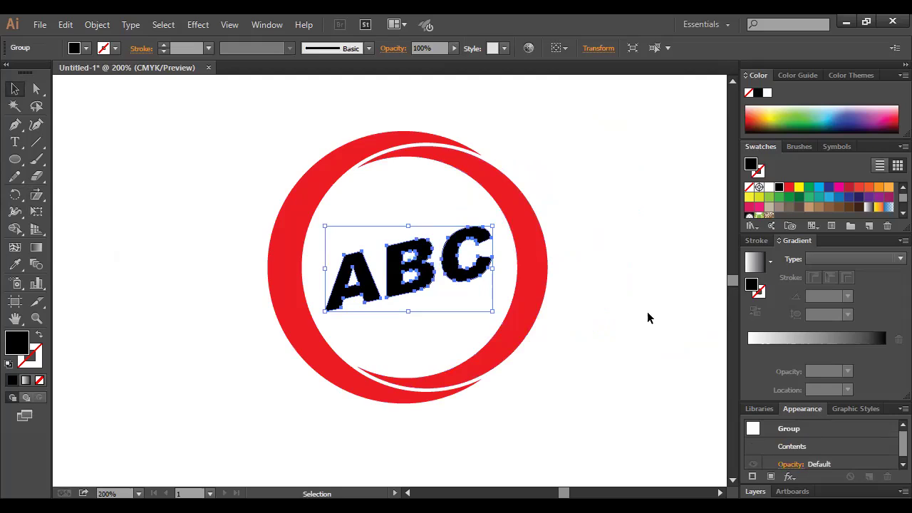
right_click(398, 268)
click(605, 326)
right_click(397, 264)
click(450, 346)
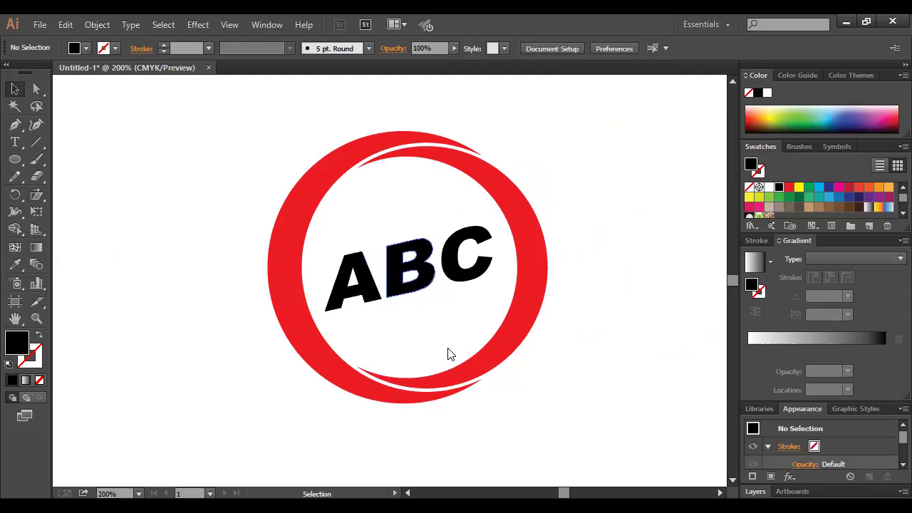
click(799, 198)
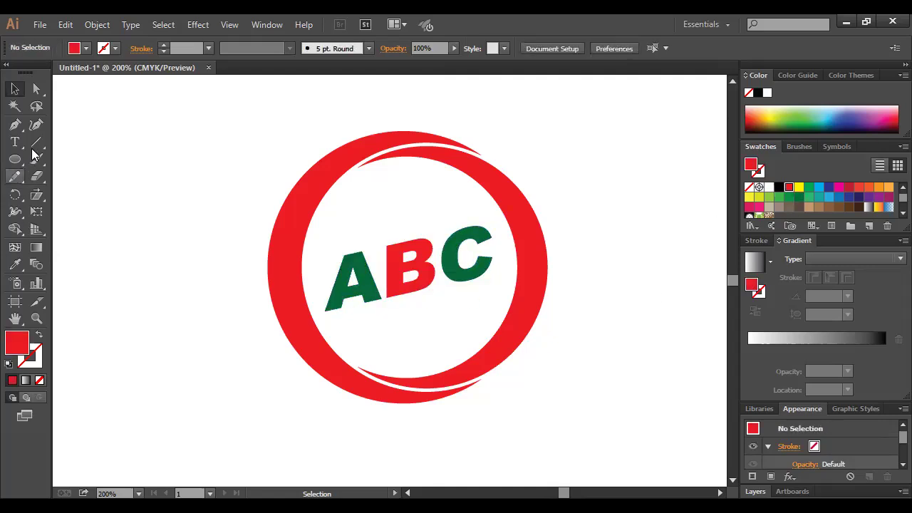
Draw a slanted straight line with the Line Segment tool just below ABC, parallel to its baseline.
click(33, 146)
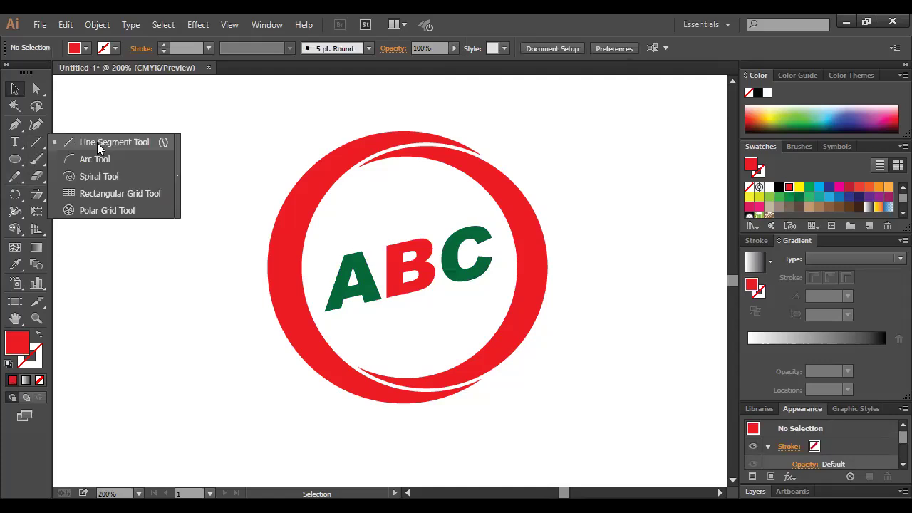
click(97, 142)
mouse_move(325, 320)
mouse_down()
mouse_move(521, 282)
mouse_move(505, 277)
mouse_up()
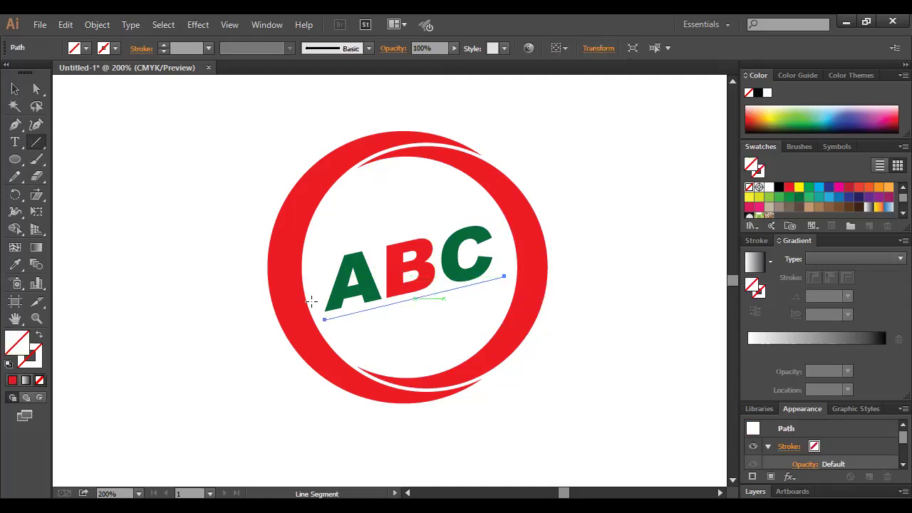
Give the line a red 2 pt stroke with a width profile tapered at both ends.
key(ctrl+plus)
click(15, 89)
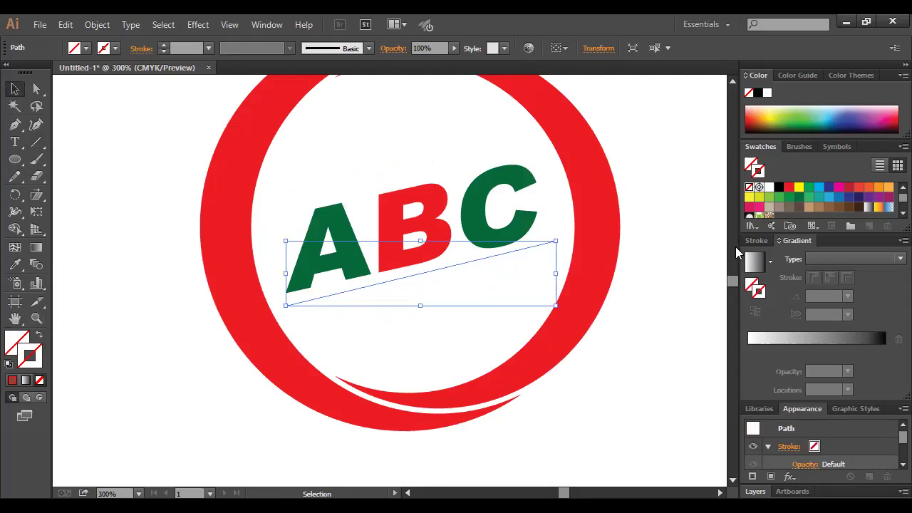
click(778, 188)
click(789, 188)
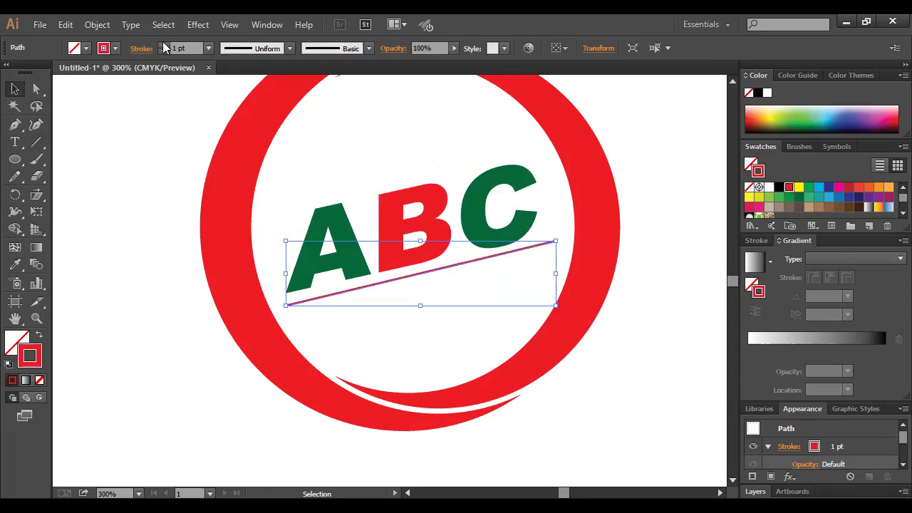
click(164, 43)
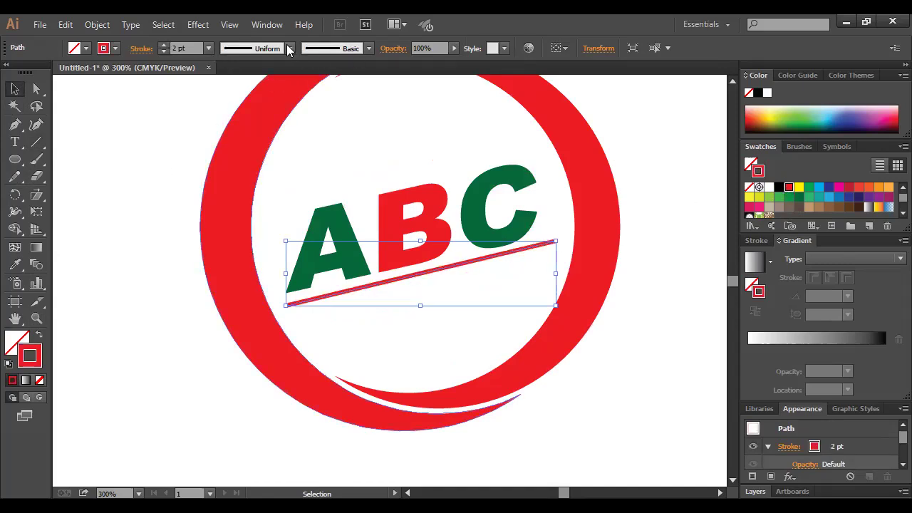
click(647, 338)
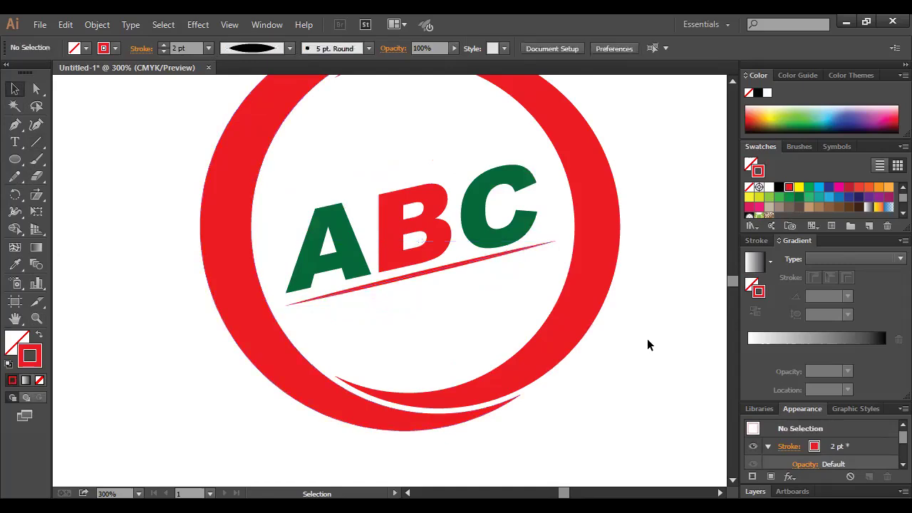
Duplicate the tapered red line just below itself and give the copy a dark green stroke.
drag(429, 271, 429, 280)
click(799, 199)
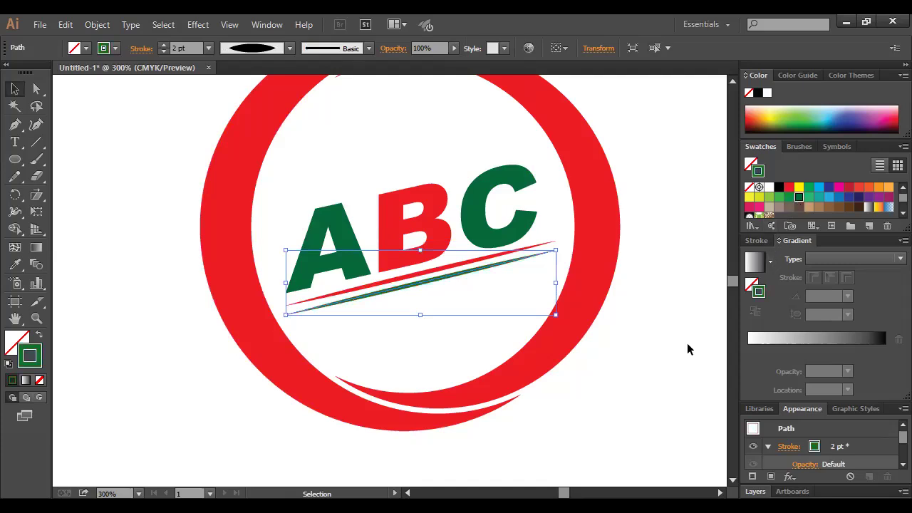
click(658, 365)
scroll(656, 362, up, 1)
key(ctrl+minus)
key(ctrl+minus)
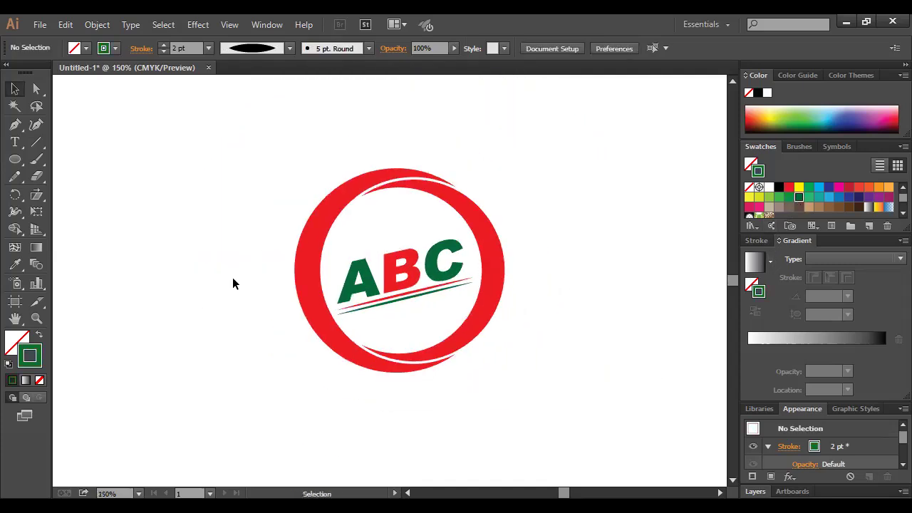
Duplicate the red and green underlines together and place the copies just above the ABC lettering.
drag(267, 148, 566, 410)
click(569, 377)
key(ctrl+plus)
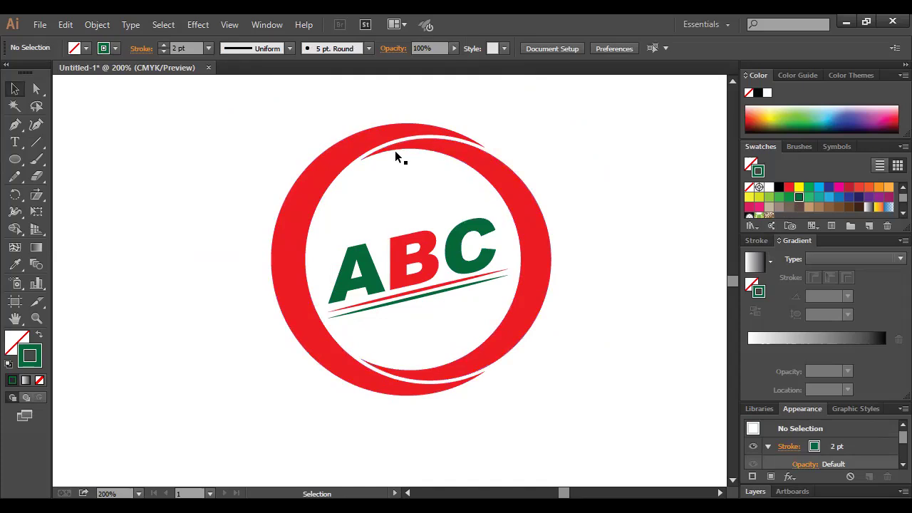
click(433, 293)
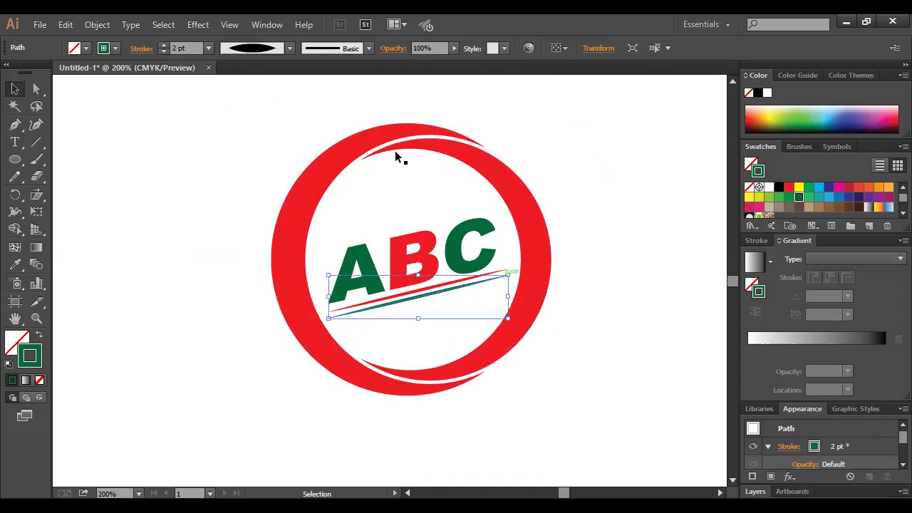
shift+click(427, 288)
mouse_move(418, 293)
mouse_down()
mouse_move(418, 221)
mouse_move(406, 221)
mouse_up()
click(598, 323)
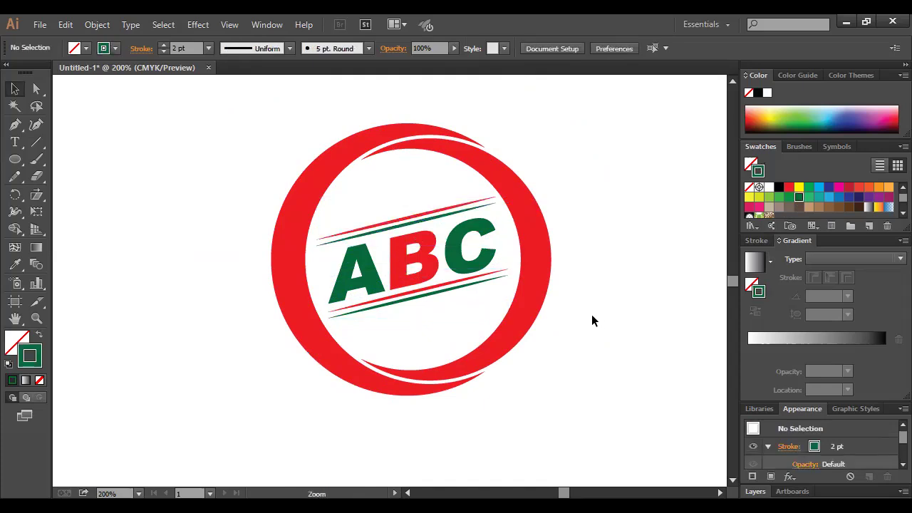
key(ctrl+equal)
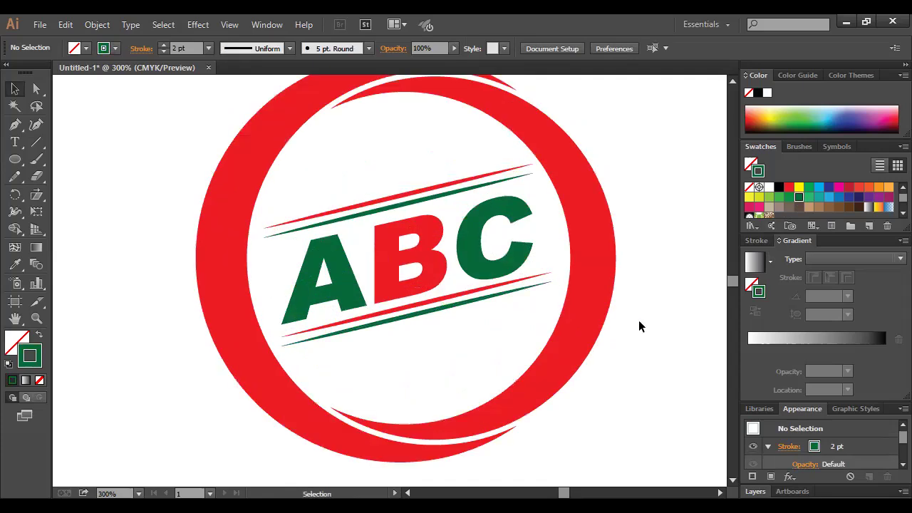
scroll(639, 325, up, 1)
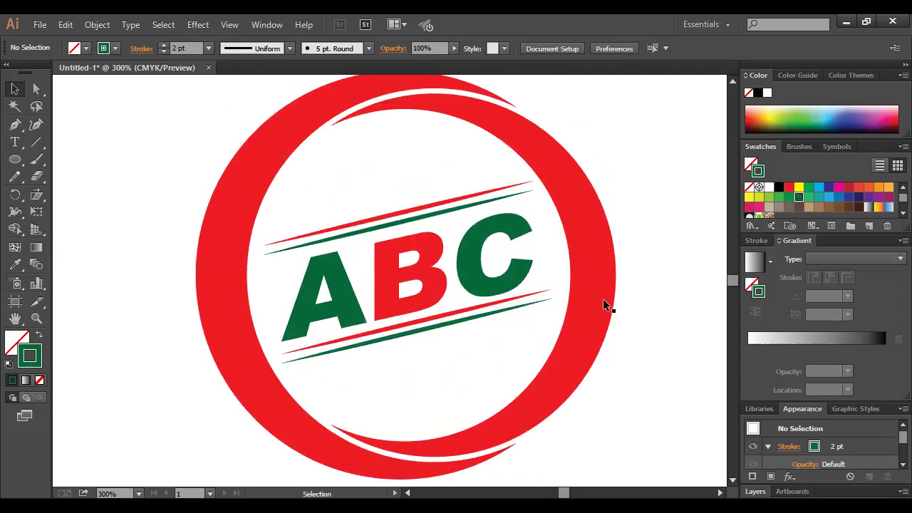
drag(450, 181, 461, 213)
click(693, 251)
key(ctrl+1)
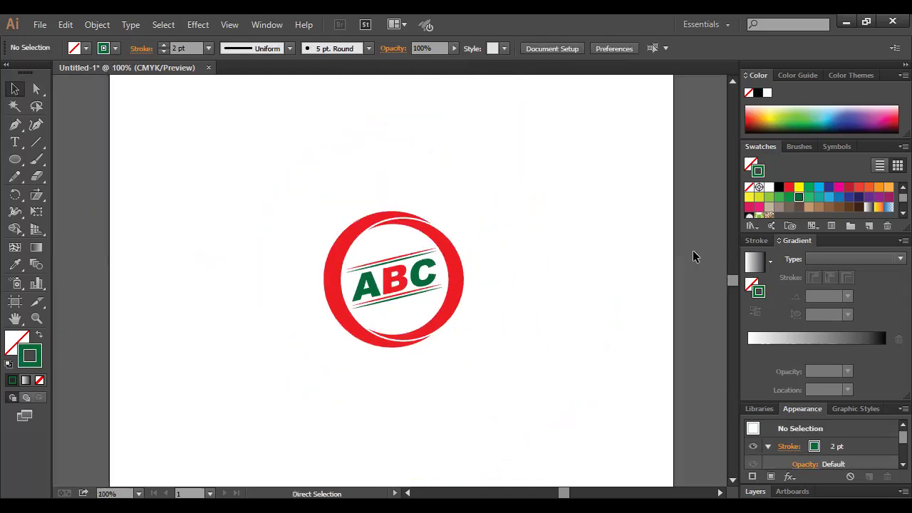
Select the whole logo and scale it down slightly about its centre.
key(ctrl+minus)
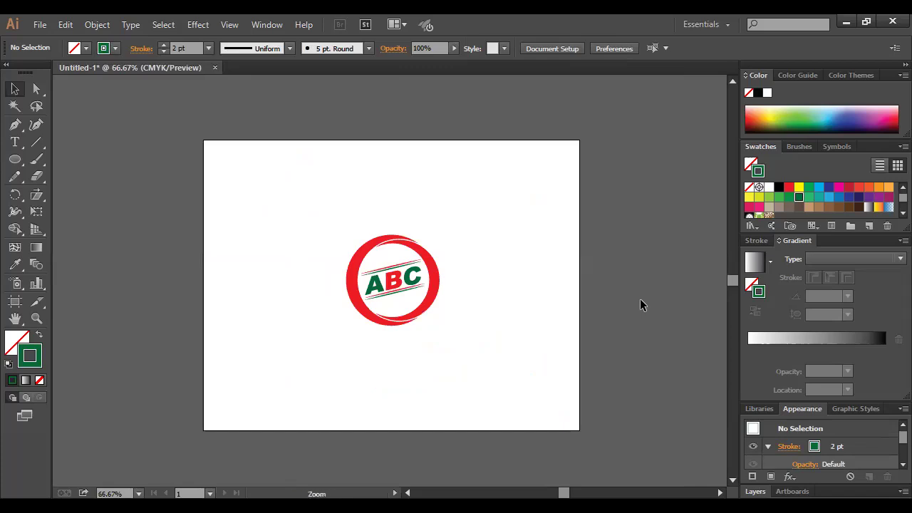
key(ctrl+plus)
key(ctrl+plus)
drag(281, 131, 577, 358)
click(577, 358)
drag(254, 128, 501, 365)
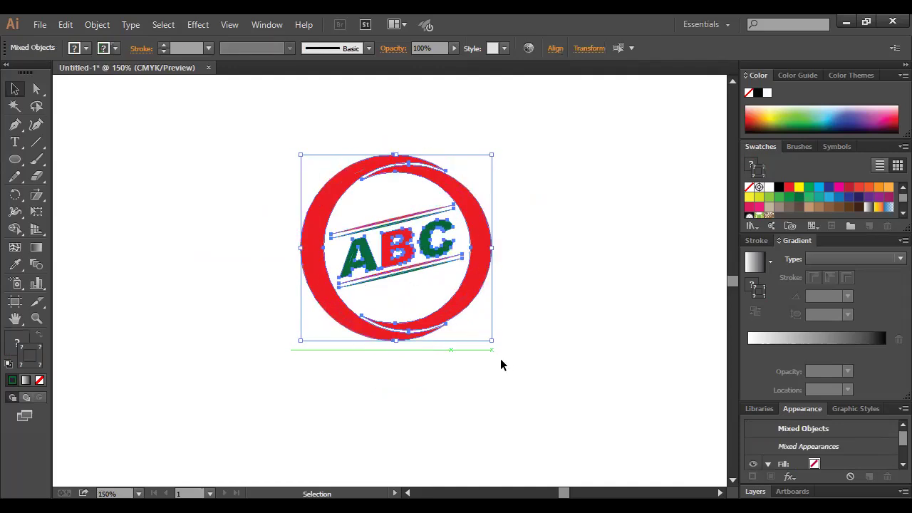
click(501, 360)
key(ctrl+plus)
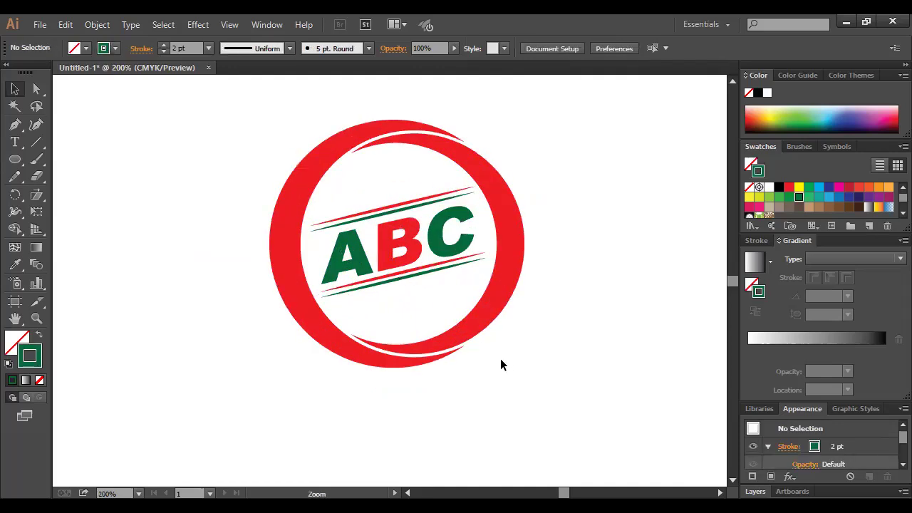
Nudge the pair of lines above ABC slightly left and down, closer to the lettering.
drag(566, 287, 601, 307)
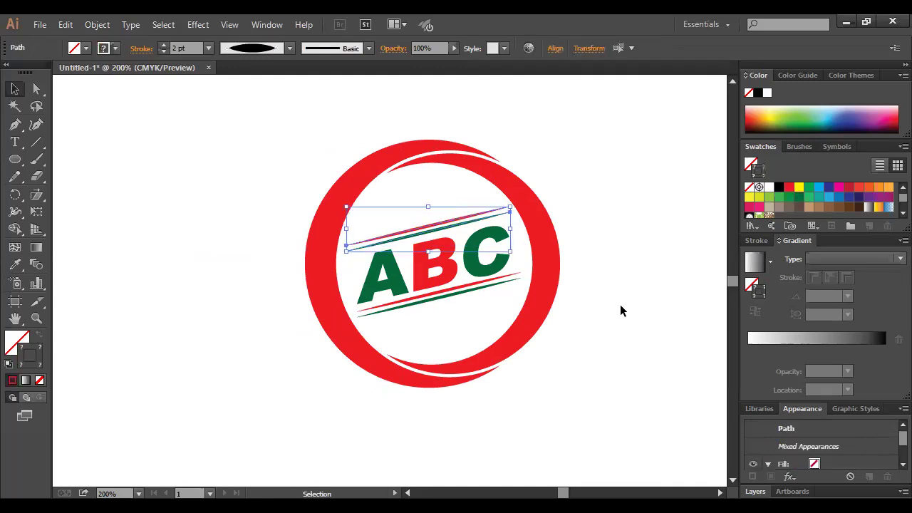
click(623, 305)
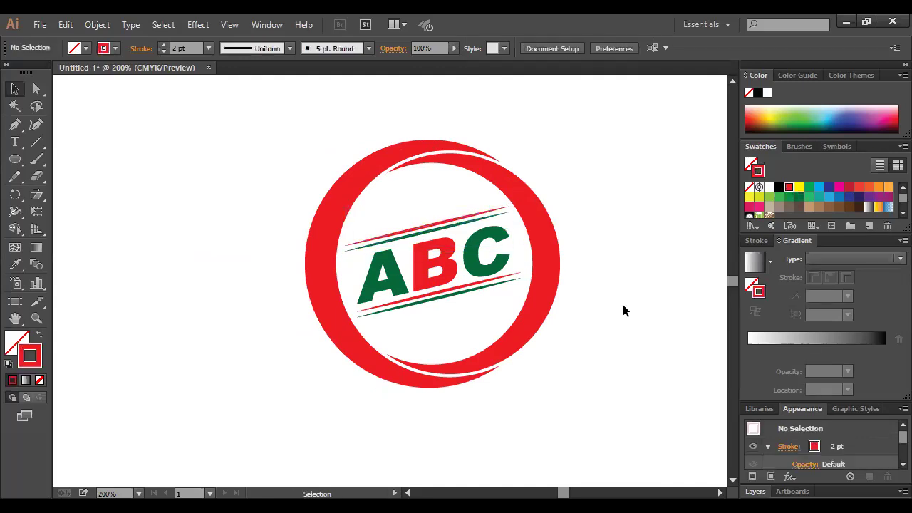
click(442, 228)
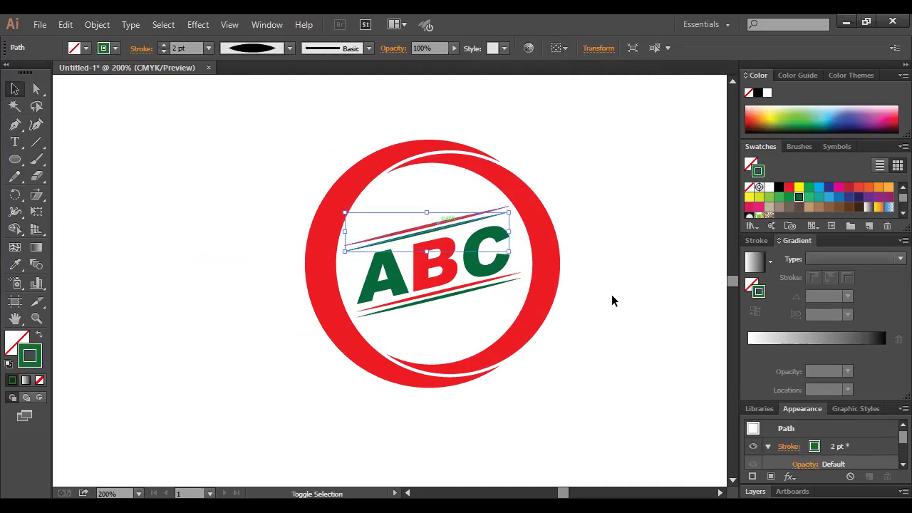
shift+click(447, 222)
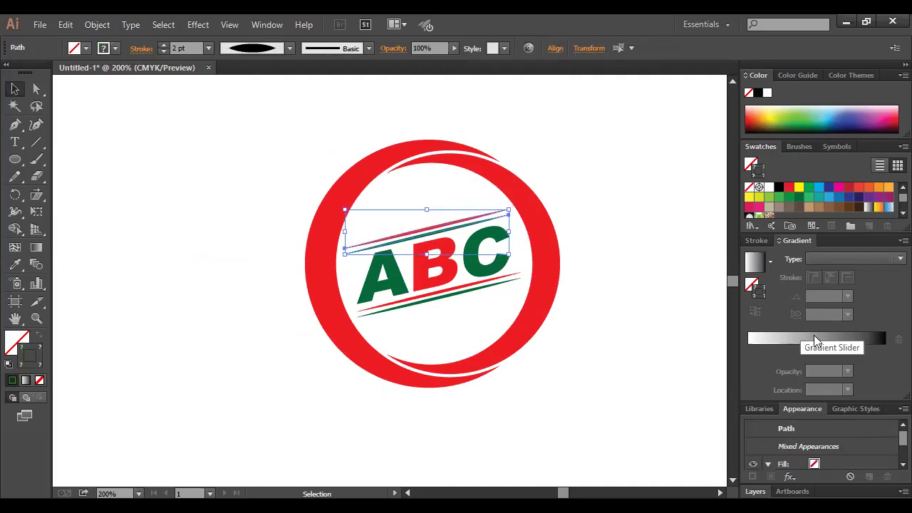
click(668, 304)
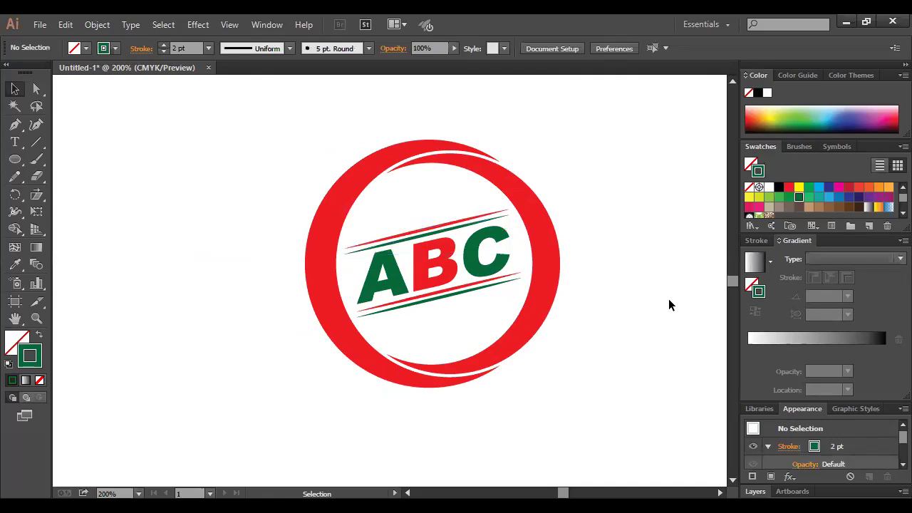
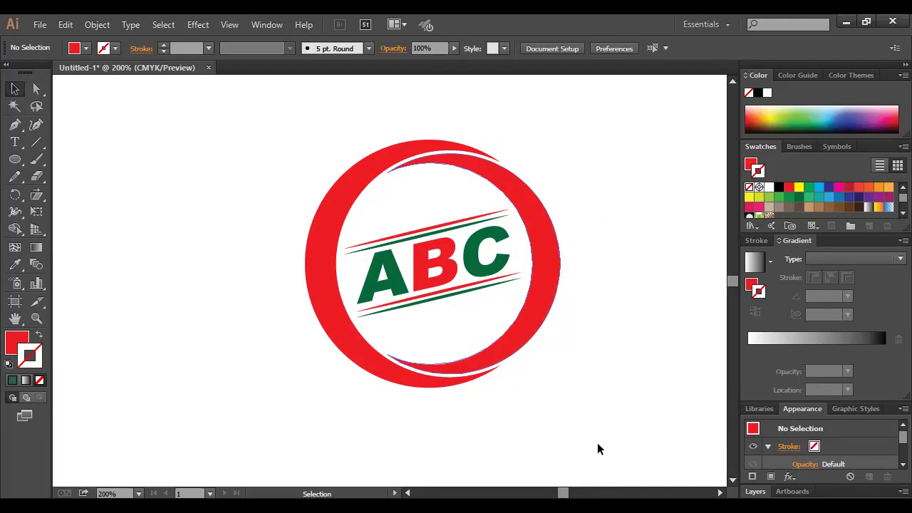
key(ctrl+a)
click(591, 301)
drag(276, 145, 597, 351)
click(617, 347)
drag(259, 146, 636, 424)
click(591, 279)
drag(298, 133, 597, 371)
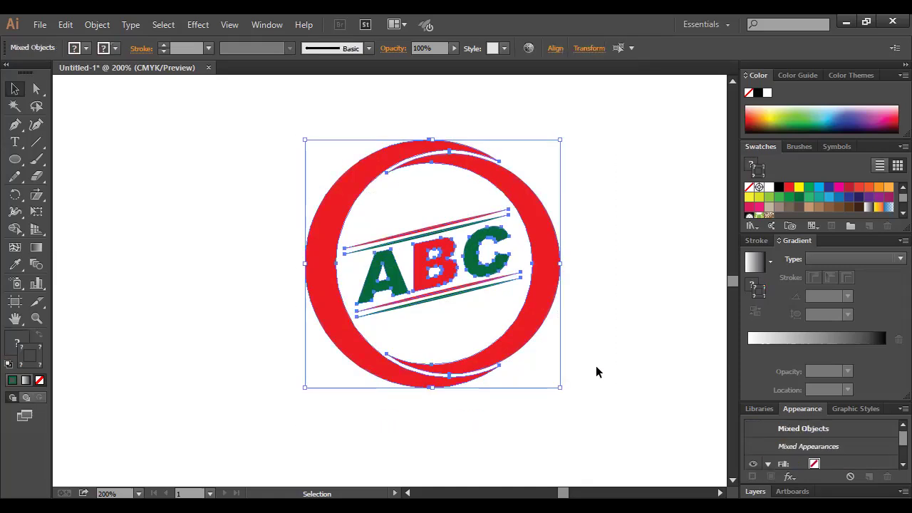
click(598, 371)
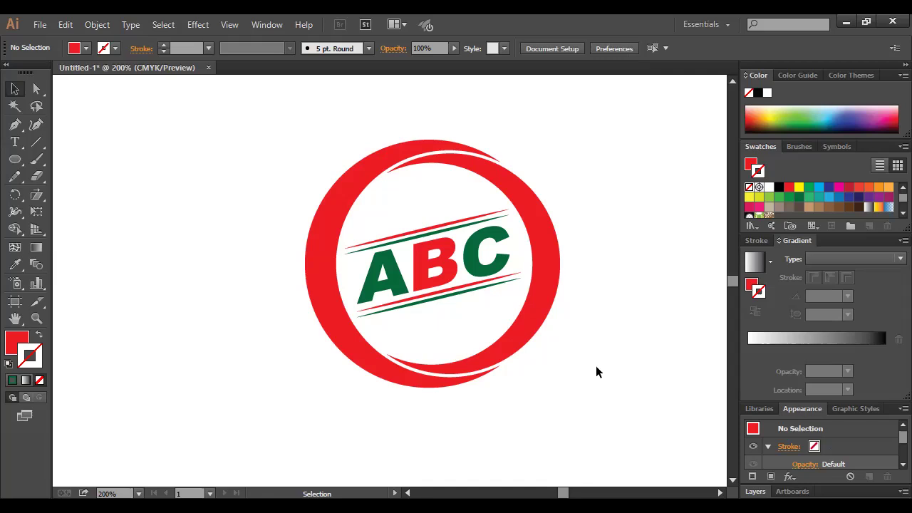
Add the text "ABC" in 12 pt Arial Black on the empty canvas to the right of the circular logo.
key(ctrl+space)
click(594, 326)
alt+click(611, 309)
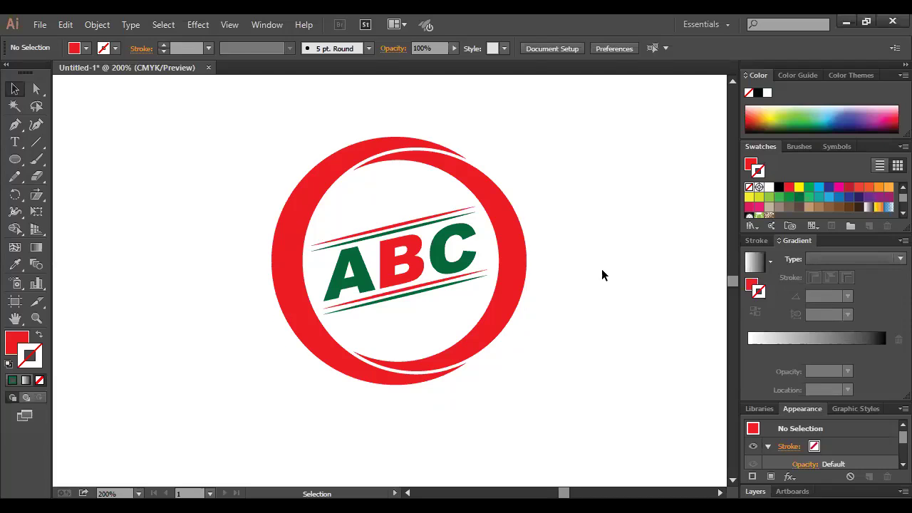
key(space)
drag(500, 267, 312, 240)
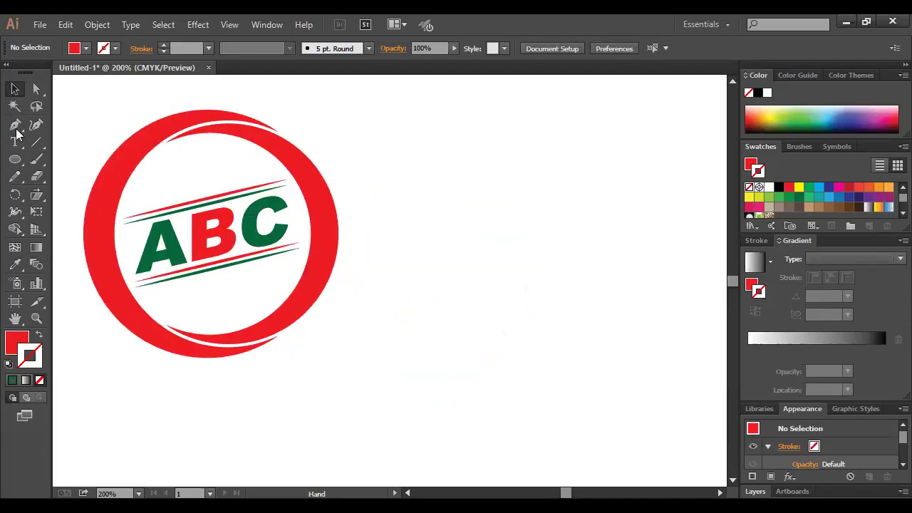
key(t)
click(477, 259)
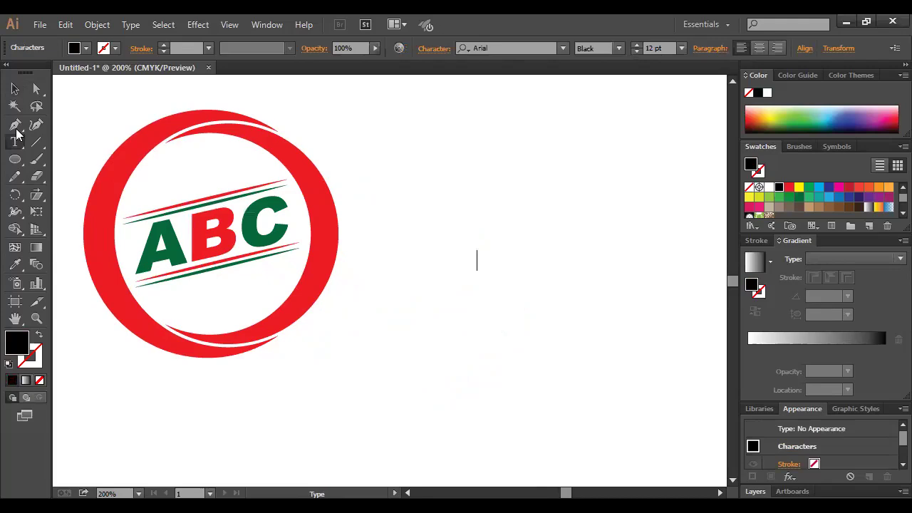
text(ABC)
Enlarge the new ABC text to 57 pt, nudge it slightly right and convert it to outlines.
click(15, 88)
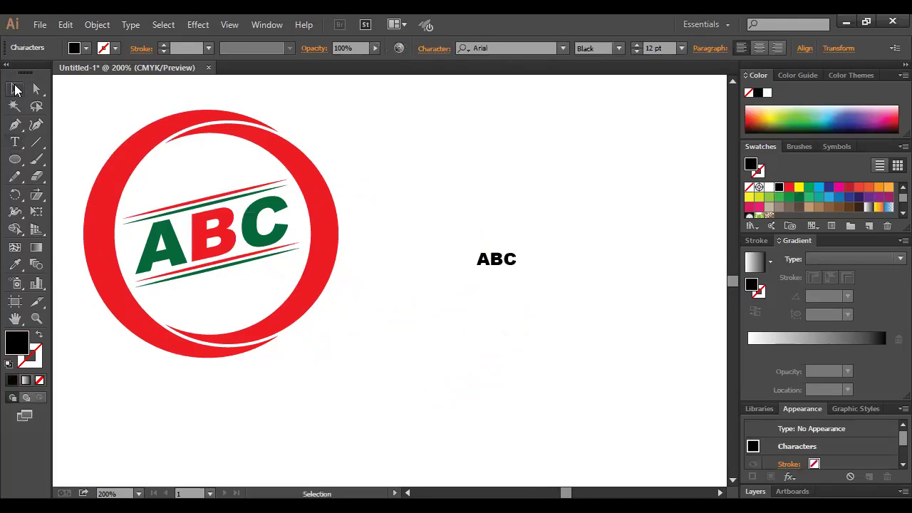
drag(517, 269, 590, 330)
key(Right)
key(Right)
key(Right)
key(Right)
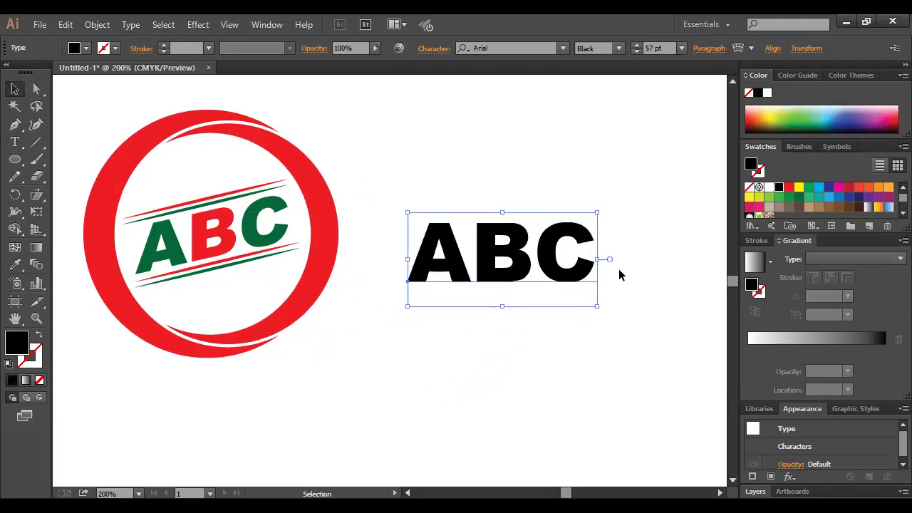
right_click(560, 354)
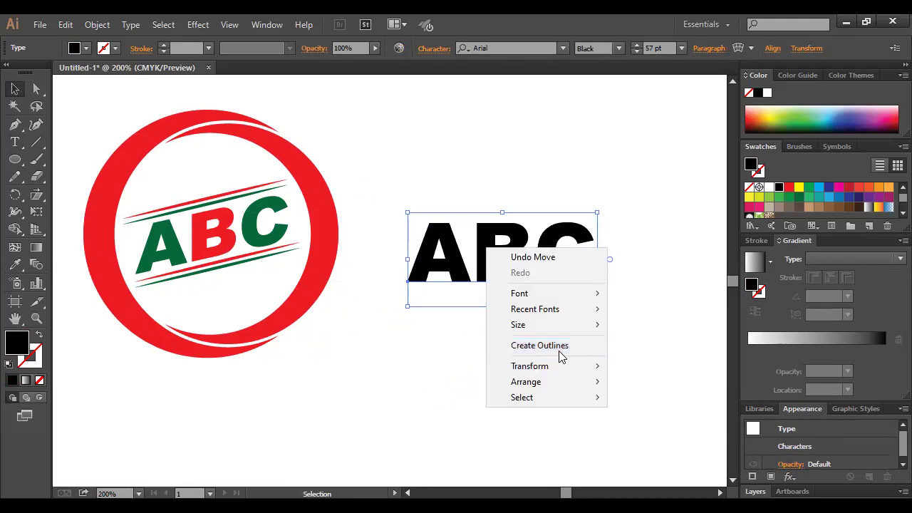
click(571, 348)
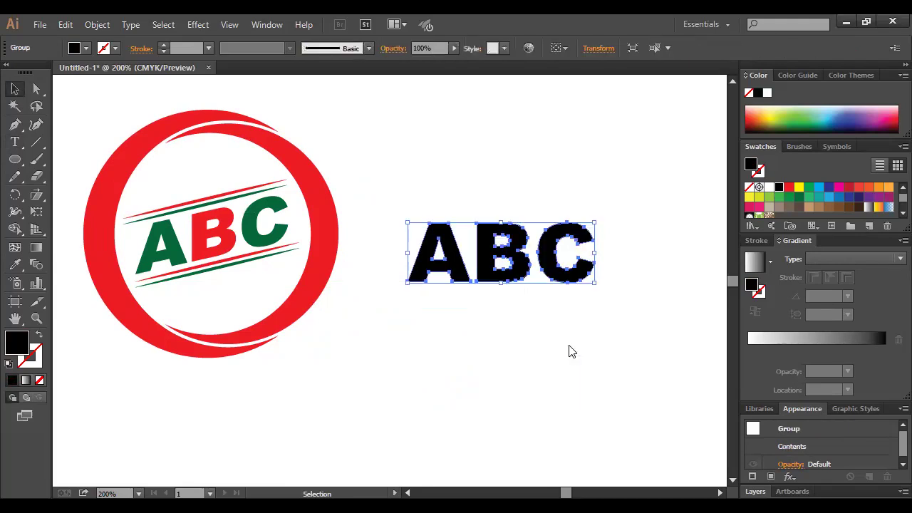
Try shearing the outlined black ABC lettering at several angles, ending with an upward slant to the right.
click(37, 194)
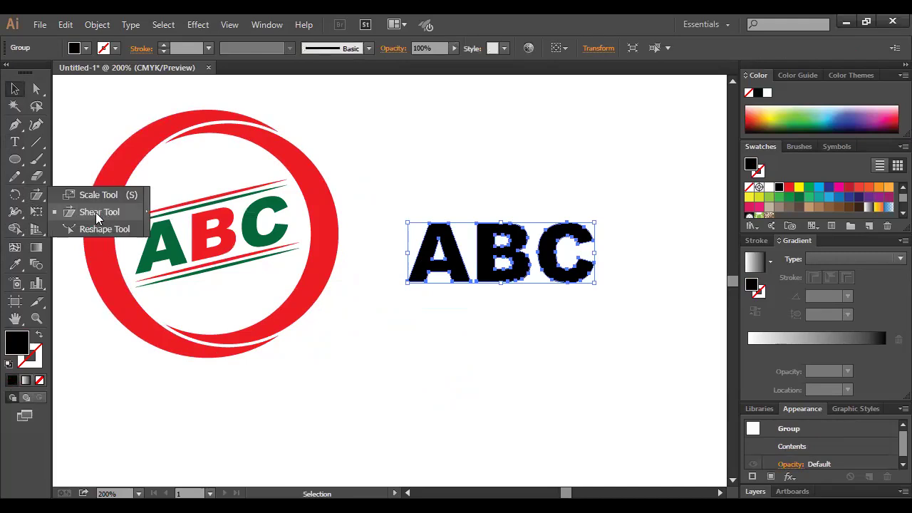
click(96, 213)
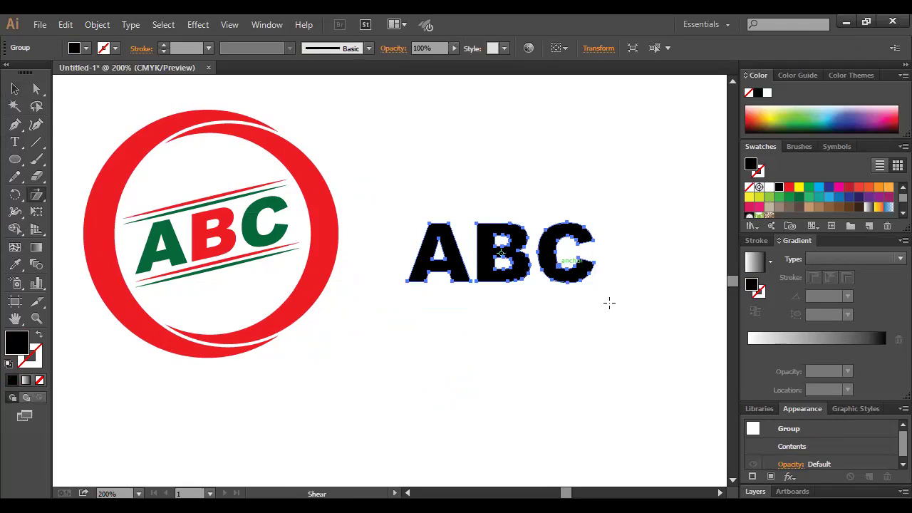
drag(609, 303, 566, 254)
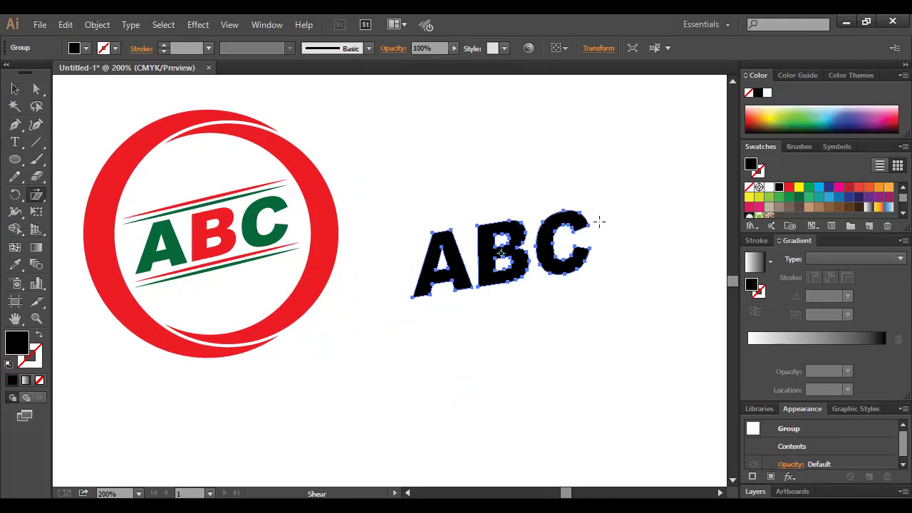
drag(600, 222, 589, 222)
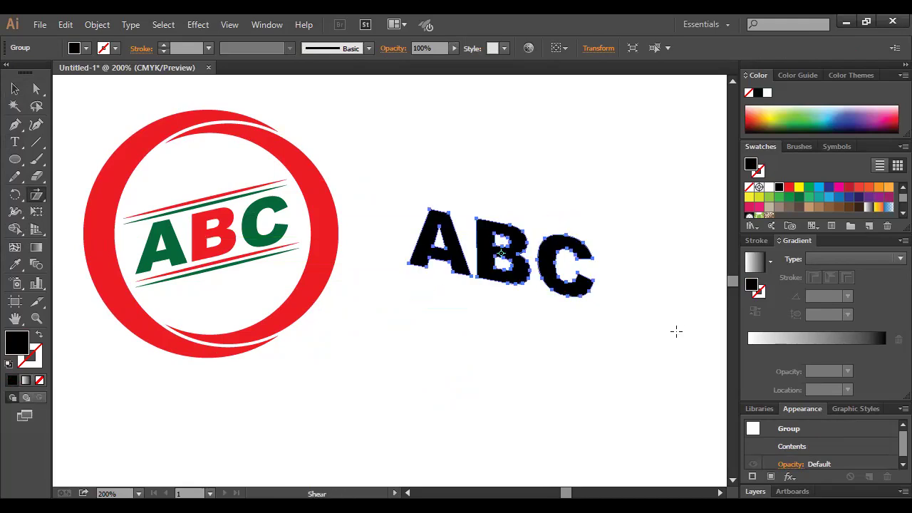
drag(572, 291, 568, 267)
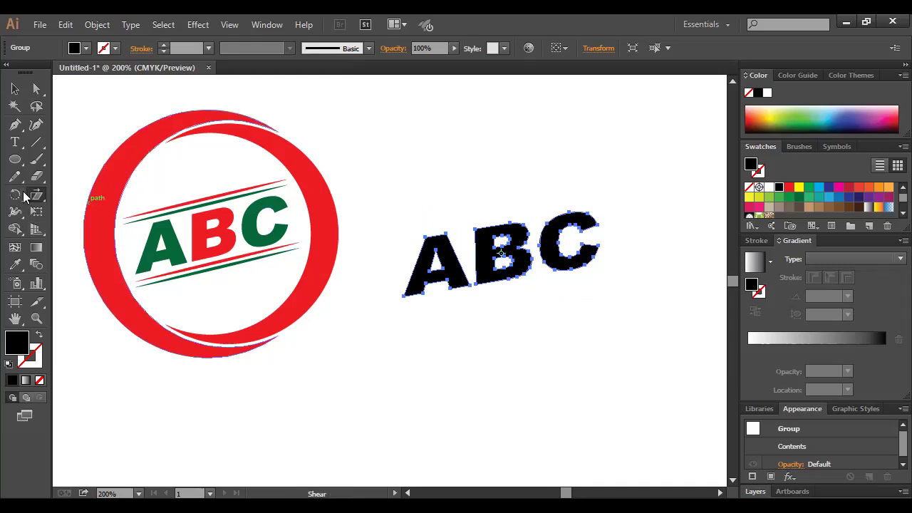
drag(36, 194, 98, 212)
drag(584, 216, 580, 217)
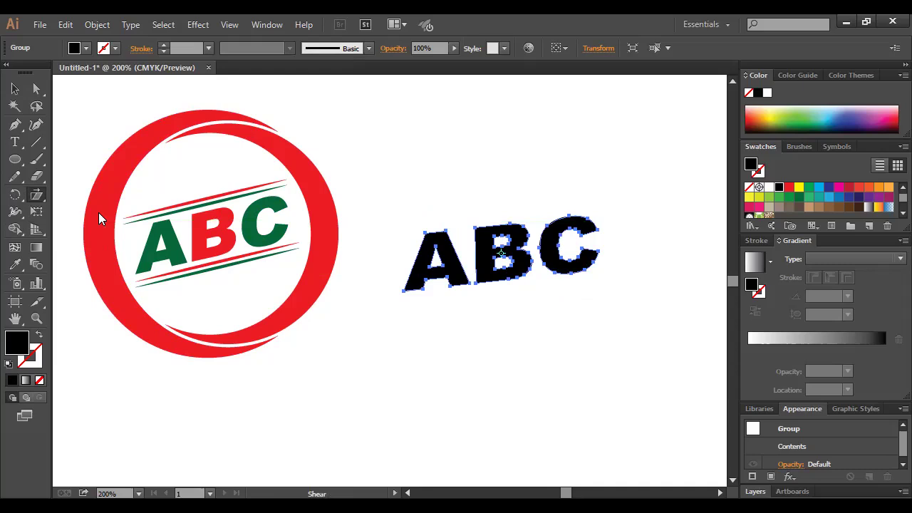
drag(580, 217, 581, 227)
mouse_move(578, 235)
mouse_down()
mouse_move(595, 263)
mouse_move(595, 233)
mouse_up()
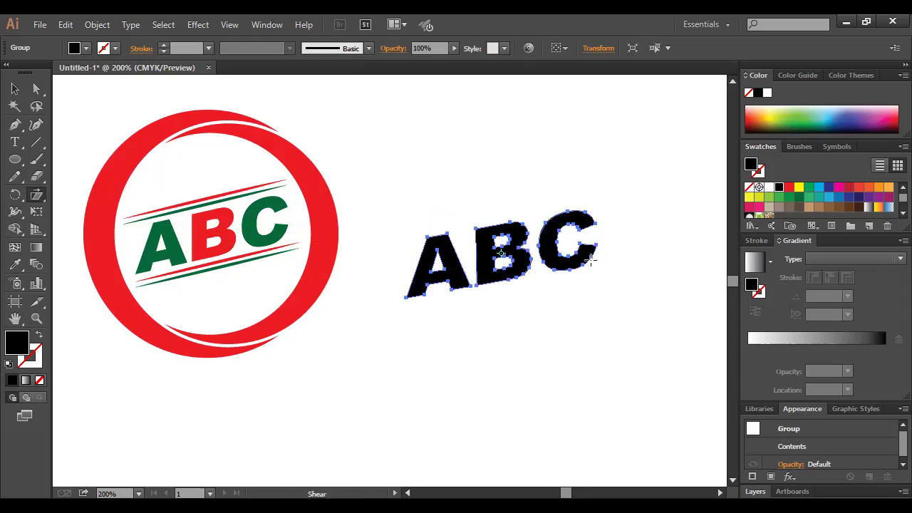
drag(413, 285, 406, 235)
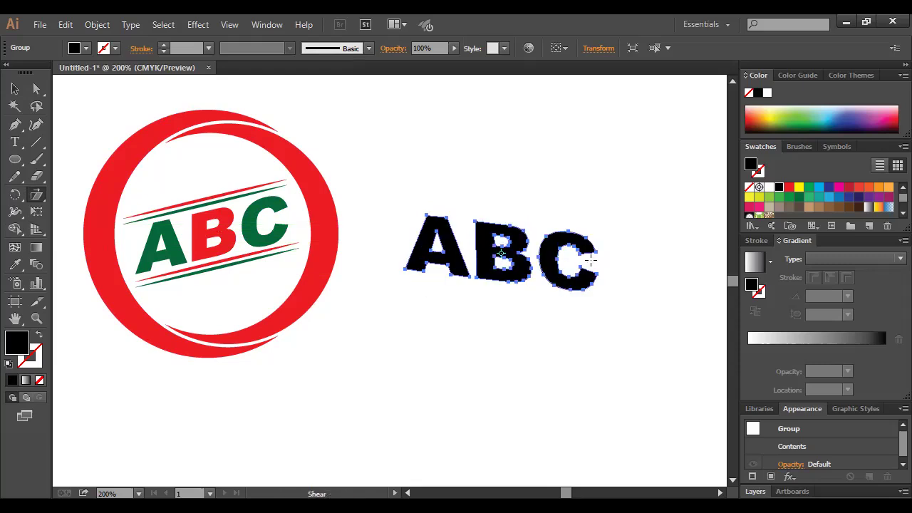
drag(591, 261, 591, 261)
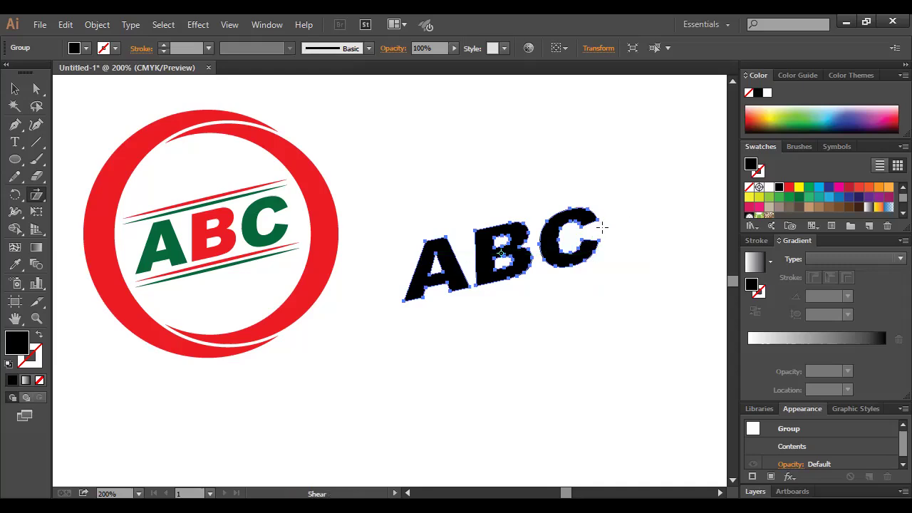
drag(602, 227, 519, 246)
drag(603, 226, 603, 227)
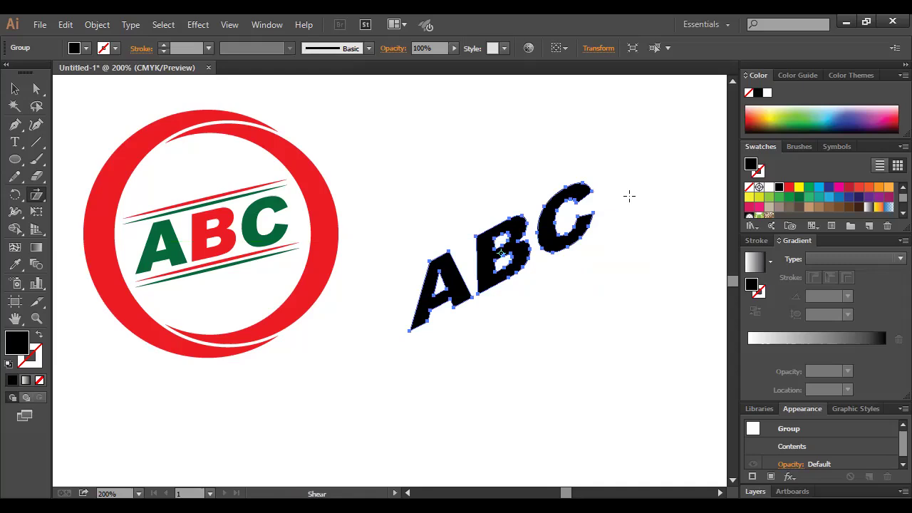
drag(593, 228, 594, 228)
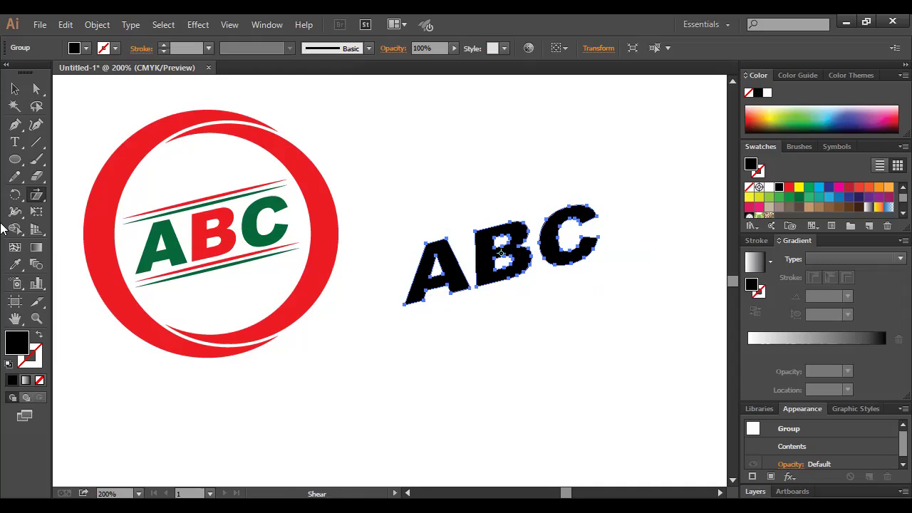
click(15, 89)
click(125, 133)
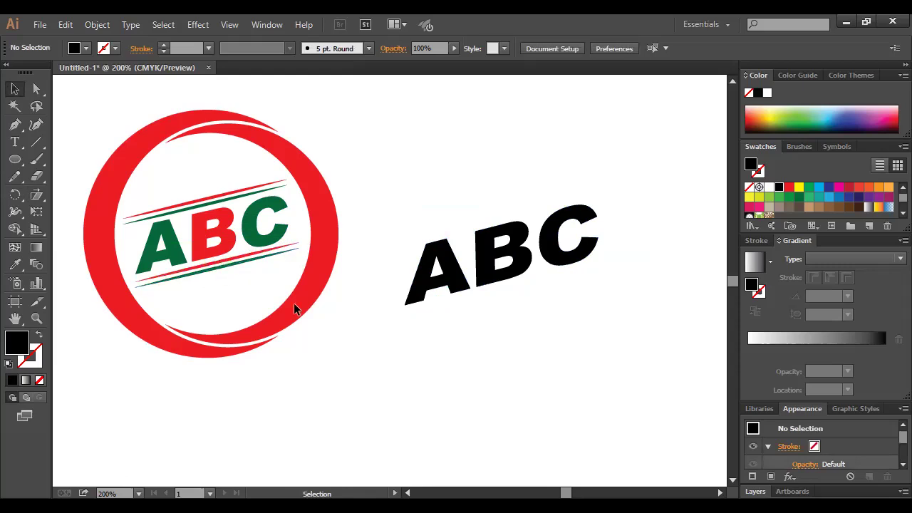
Undo all the shear changes on the black ABC outlines and deselect them.
key(a)
key(ctrl+z)
key(ctrl+z)
key(ctrl+z)
key(ctrl+z)
key(ctrl+z)
key(ctrl+z)
key(ctrl+z)
key(ctrl+z)
key(ctrl+z)
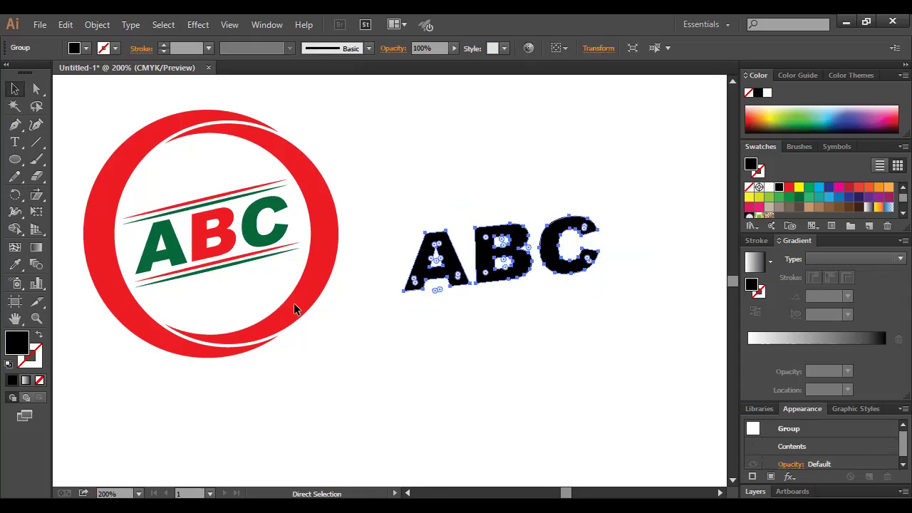
key(ctrl+z)
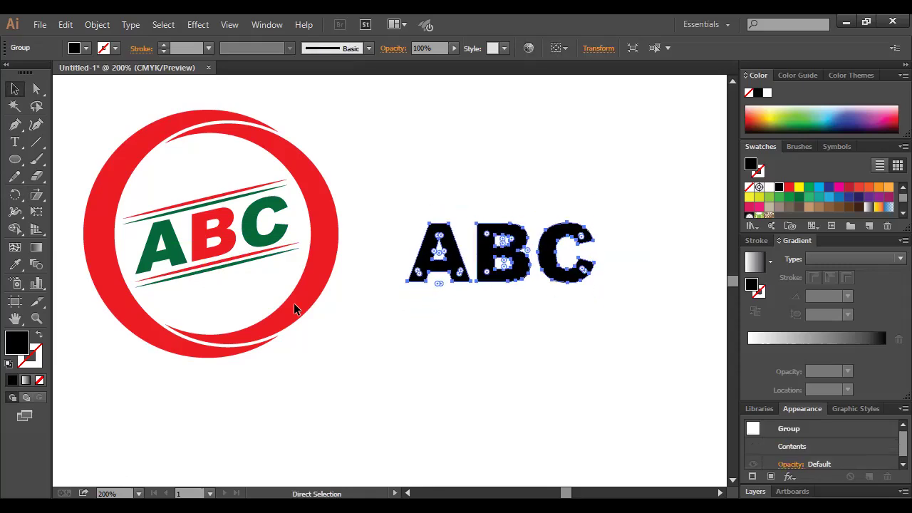
key(v)
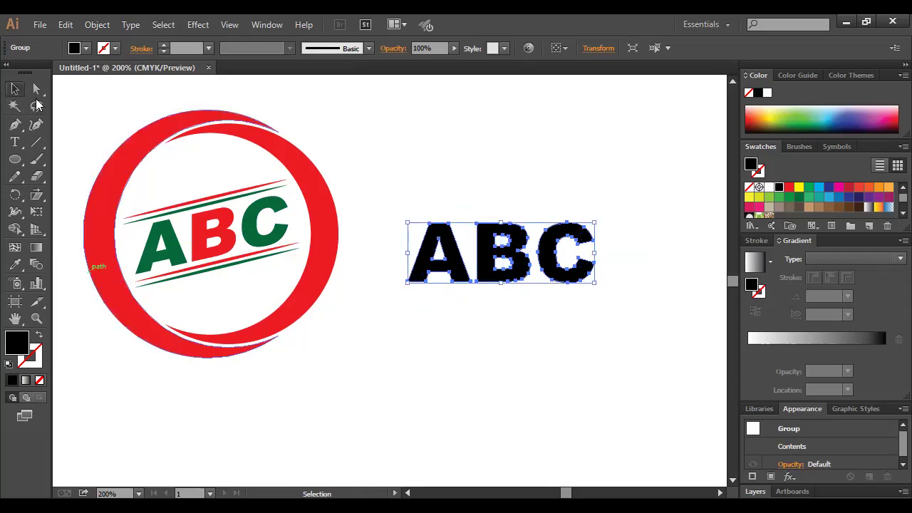
click(577, 380)
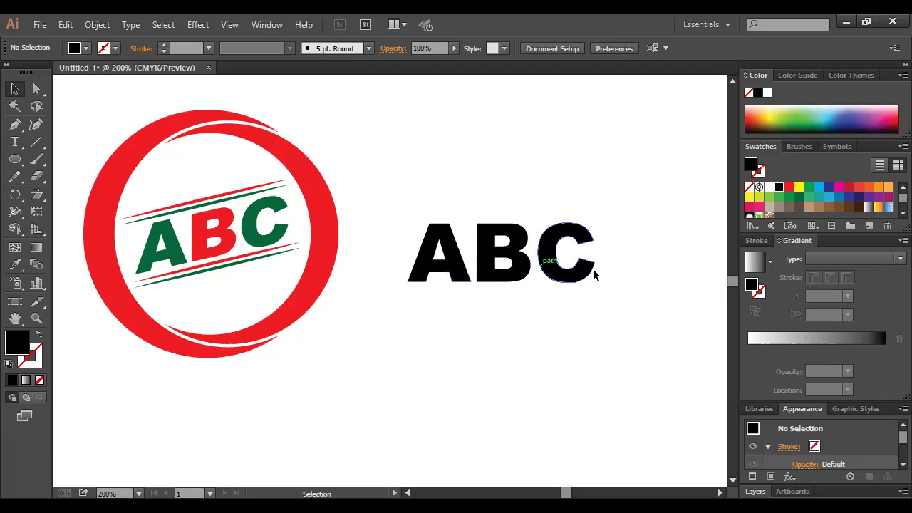
Draw a horizontal line spanning the width of the black ABC and nudge it up close beneath the letters.
click(36, 142)
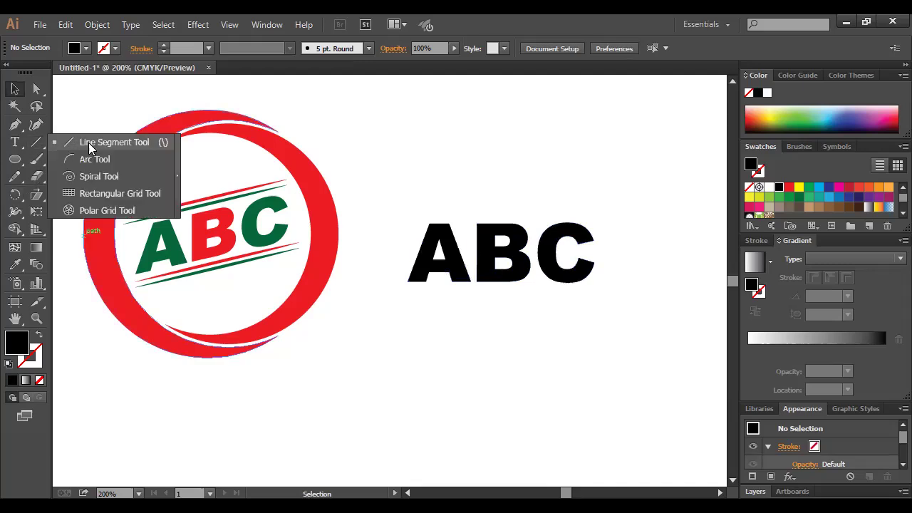
click(89, 145)
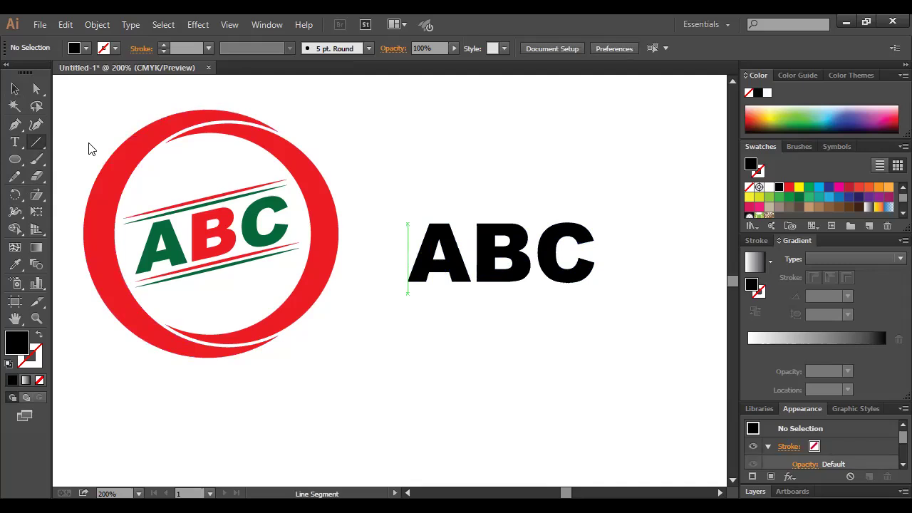
drag(408, 293, 593, 293)
click(15, 88)
key(Up)
key(Up)
key(Up)
key(Up)
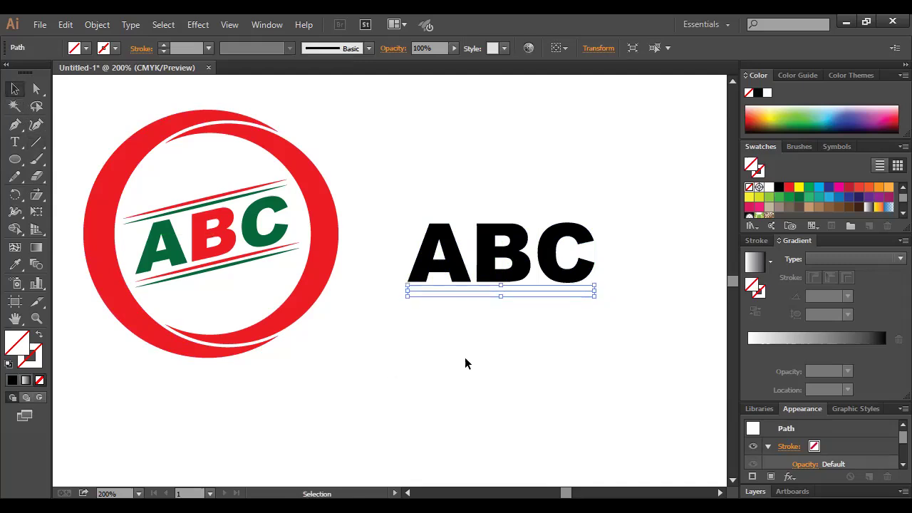
Give the line under the black ABC a 2 pt red stroke with Width Profile 1.
click(31, 355)
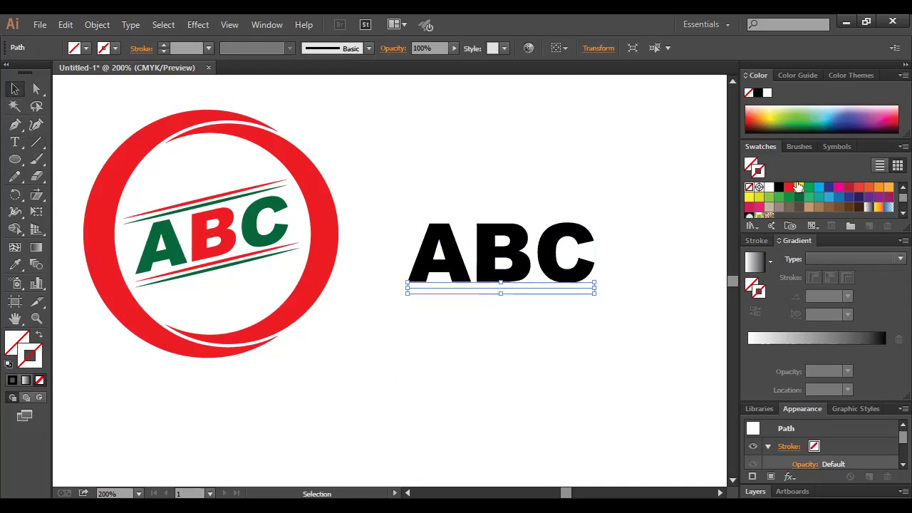
click(789, 188)
click(163, 44)
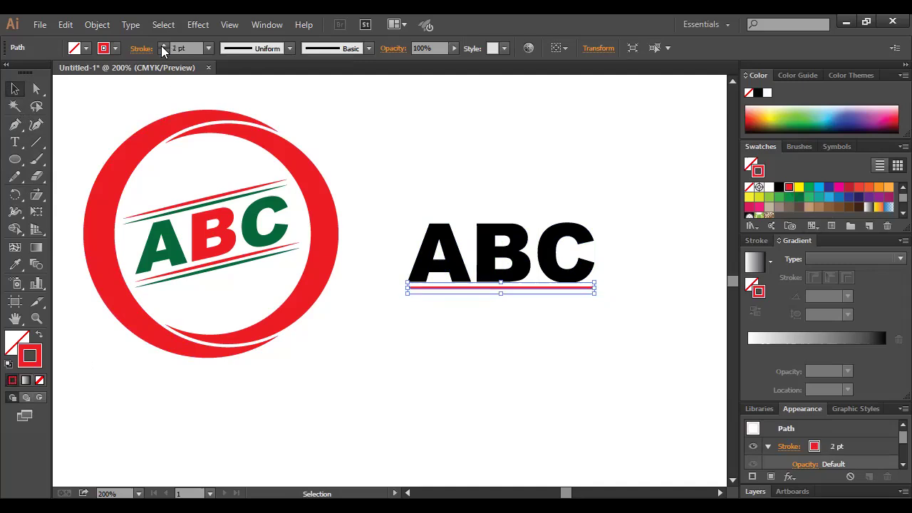
click(290, 49)
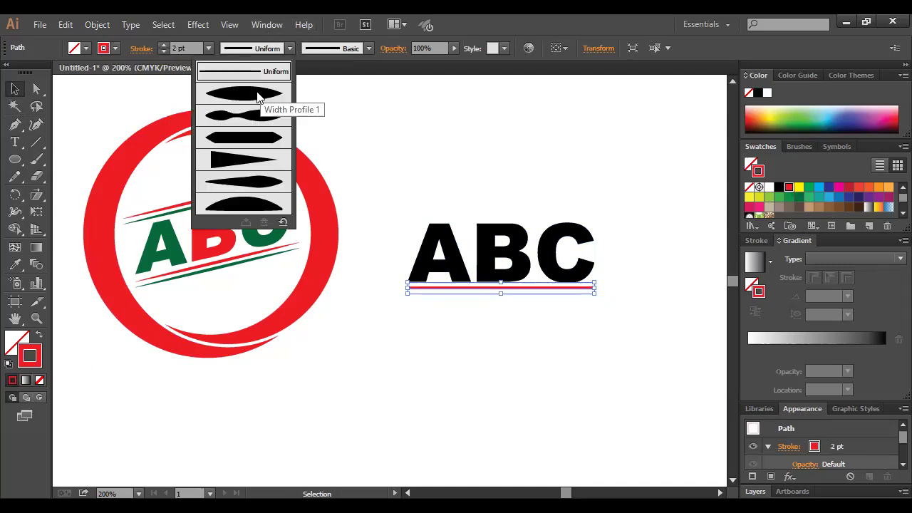
click(258, 97)
click(537, 370)
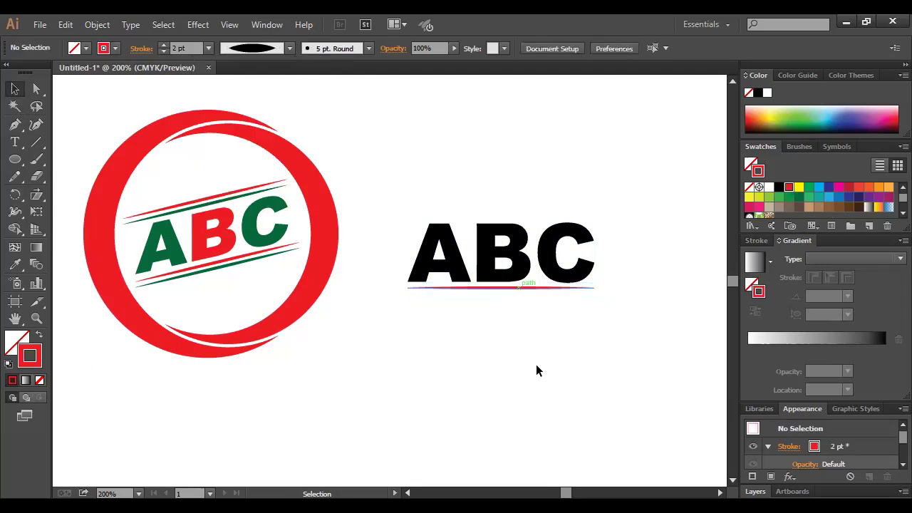
Duplicate the tapered red line just below itself and give the copy a dark green stroke.
drag(519, 284, 501, 291)
click(592, 321)
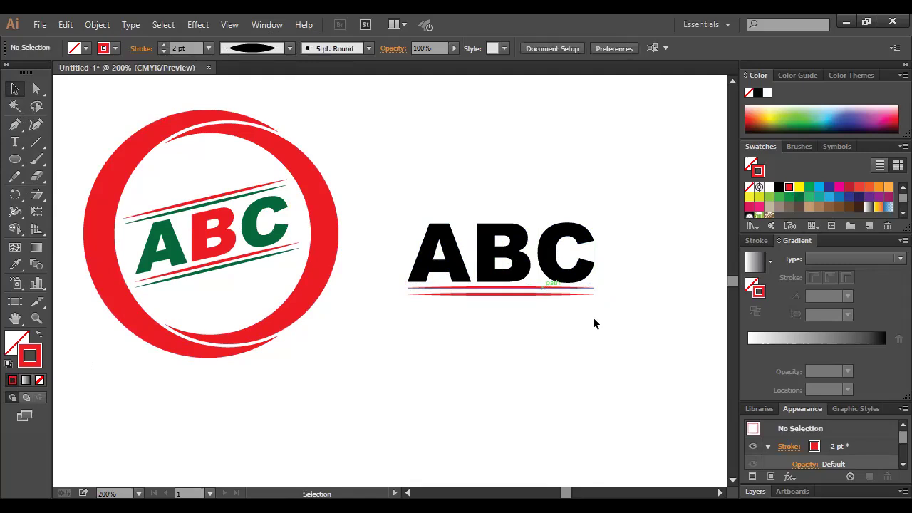
click(594, 294)
click(799, 197)
click(601, 322)
Duplicate the red and green underlines together above the black ABC and nudge the copies down closer to the letters.
mouse_move(548, 293)
mouse_down()
mouse_move(501, 246)
mouse_move(501, 210)
mouse_up()
click(615, 352)
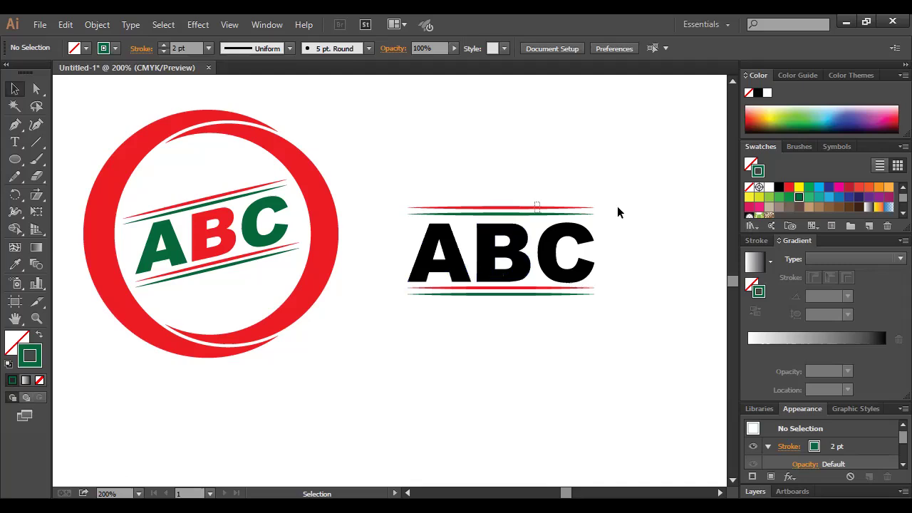
drag(618, 207, 565, 216)
key(Down)
key(Down)
key(Down)
click(648, 241)
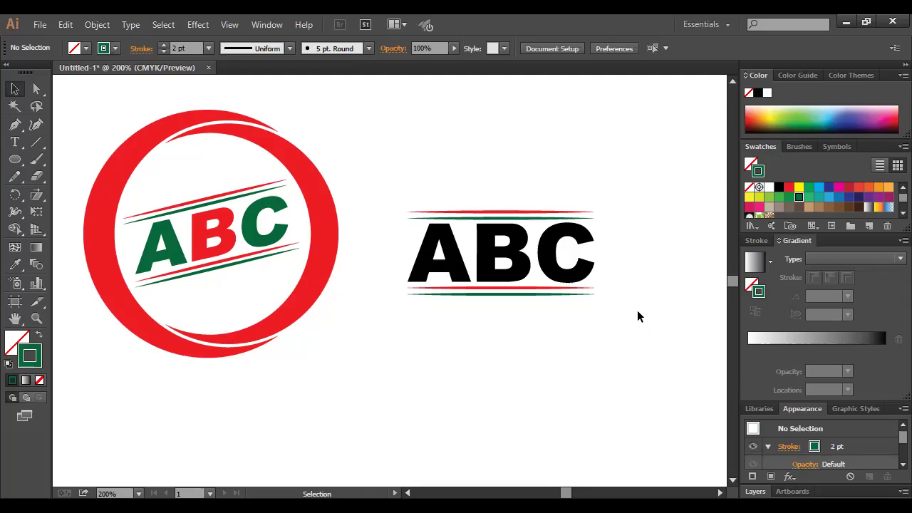
Shear the black ABC together with its four tapered lines vertically so they rise from the A toward the C.
drag(419, 187, 580, 319)
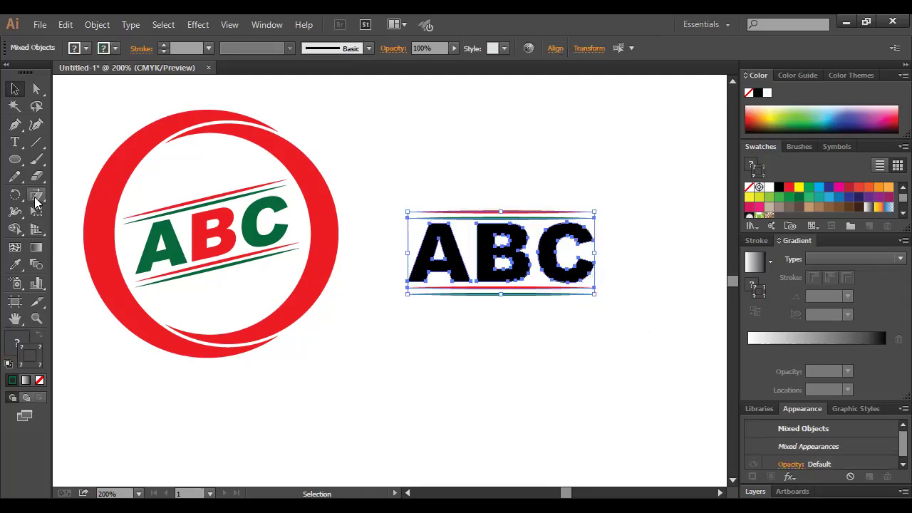
drag(36, 194, 98, 213)
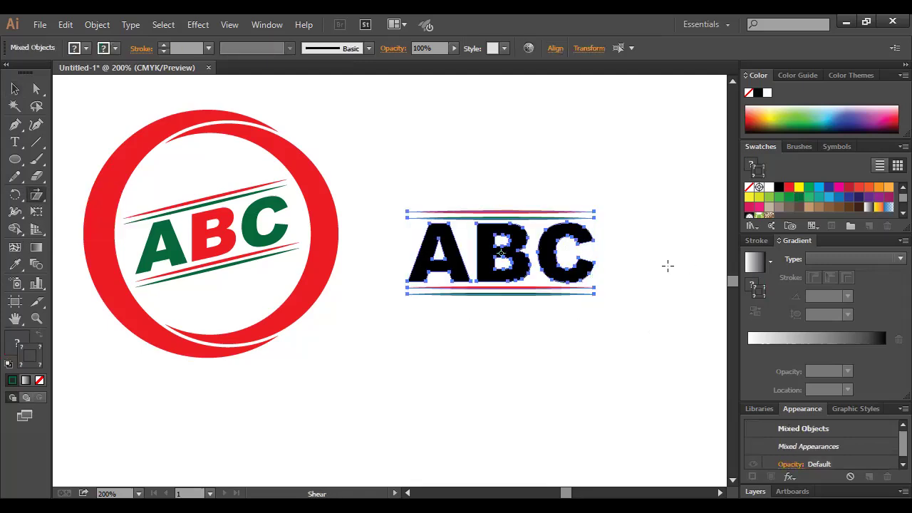
drag(590, 265, 592, 265)
click(16, 90)
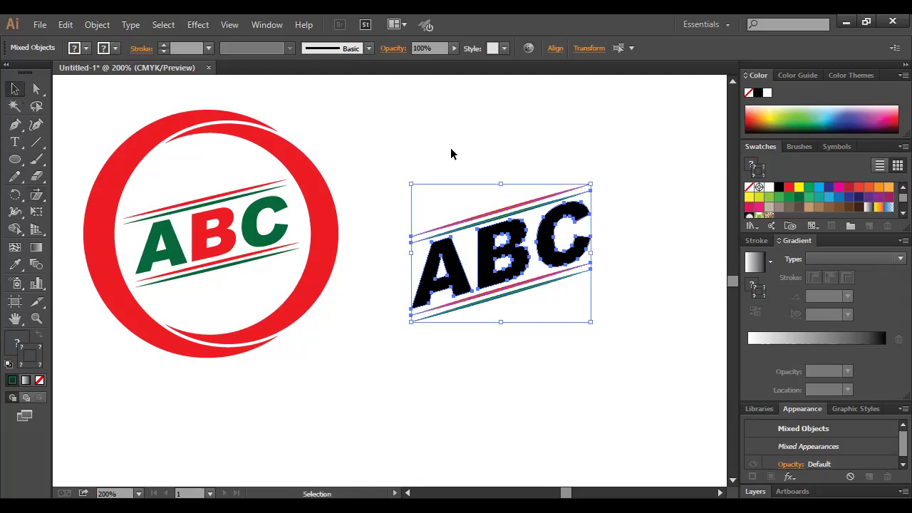
click(451, 149)
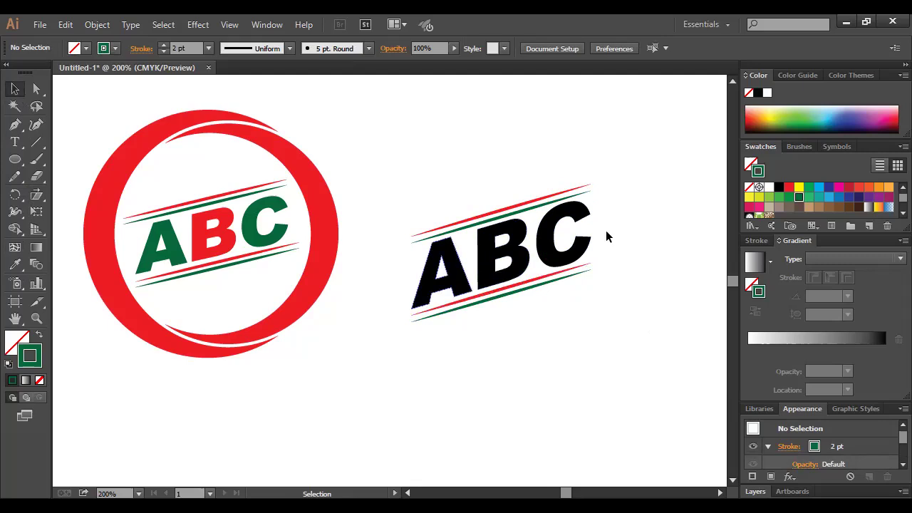
key(ctrl+z)
click(603, 301)
key(ctrl+z)
key(ctrl+z)
key(ctrl+z)
click(550, 364)
drag(418, 174, 594, 345)
click(629, 344)
key(ctrl+z)
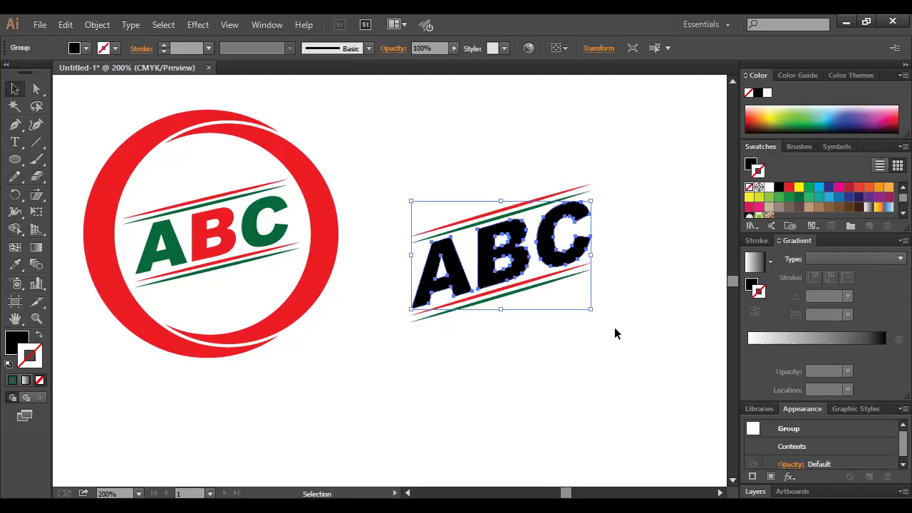
Ungroup the slanted black ABC letters and give the B a red fill with no stroke.
right_click(526, 258)
click(560, 342)
click(503, 257)
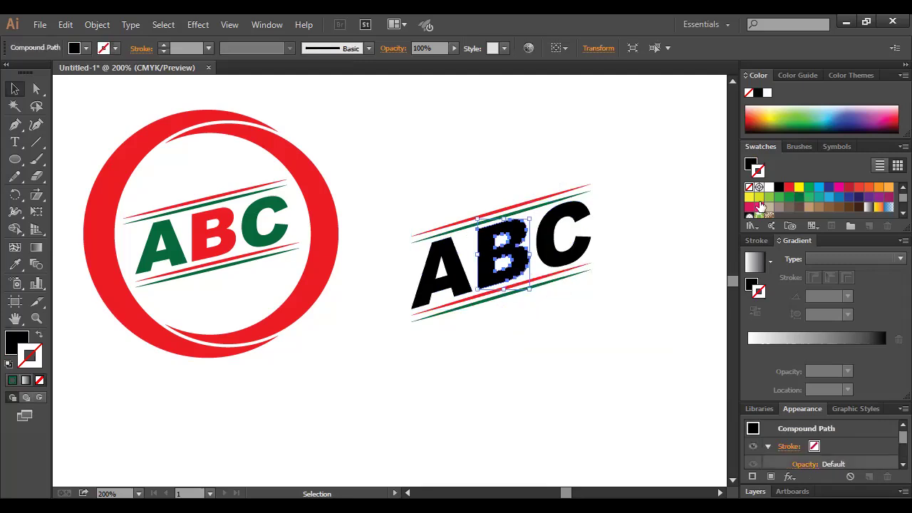
click(789, 187)
click(597, 298)
key(ctrl+z)
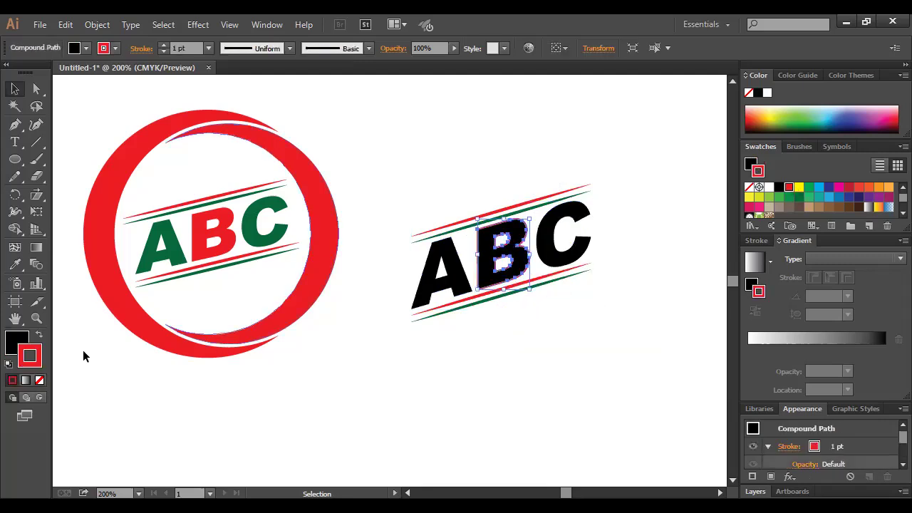
click(40, 334)
key(slash)
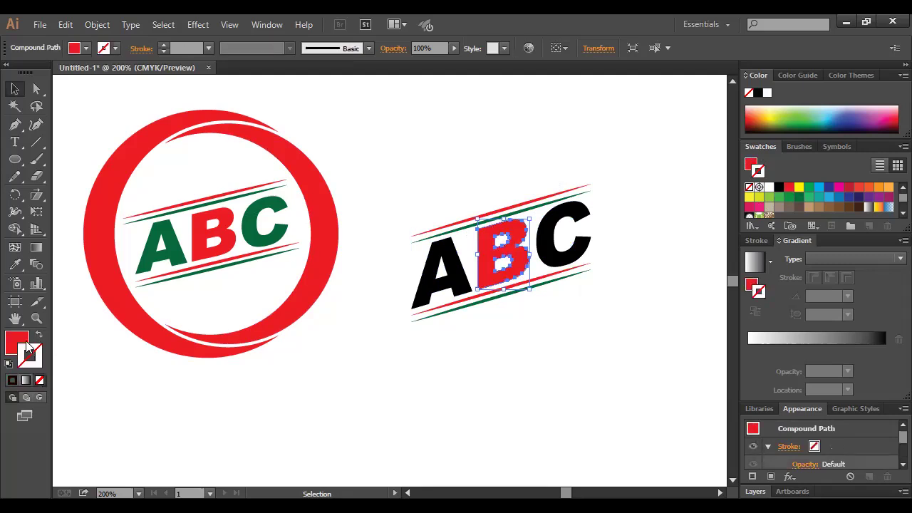
click(392, 389)
Fill the A and the C of the slanted lettering with dark green.
click(440, 275)
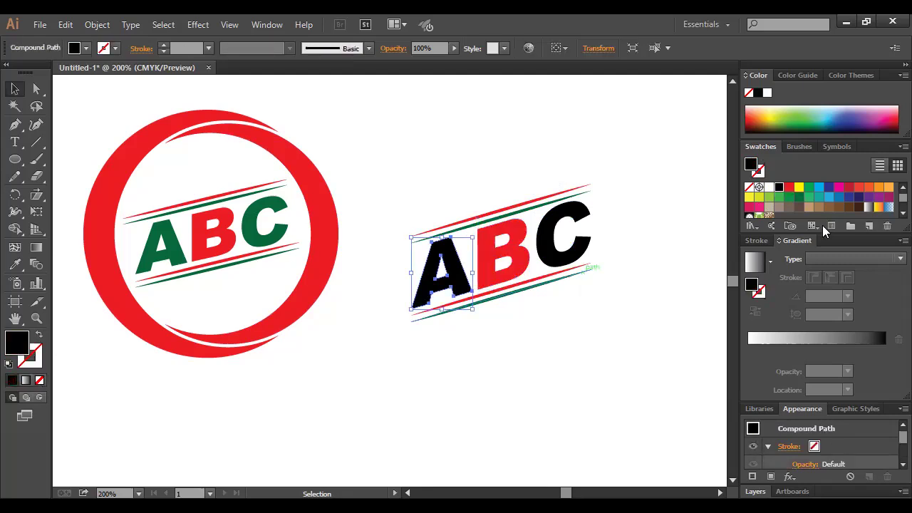
click(799, 197)
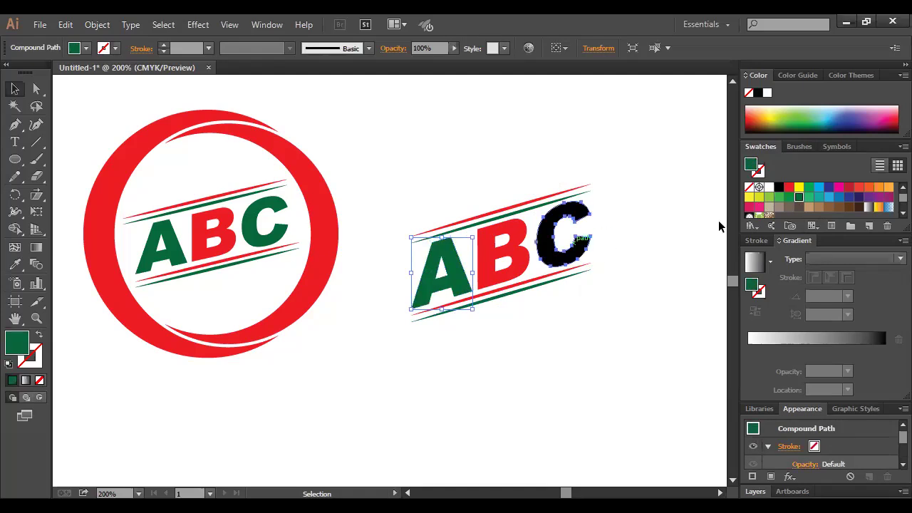
click(547, 239)
click(799, 196)
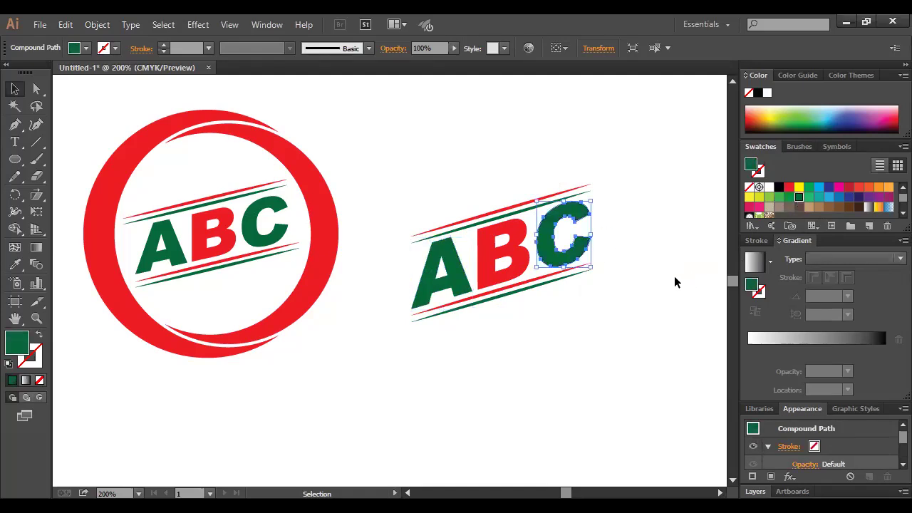
click(675, 277)
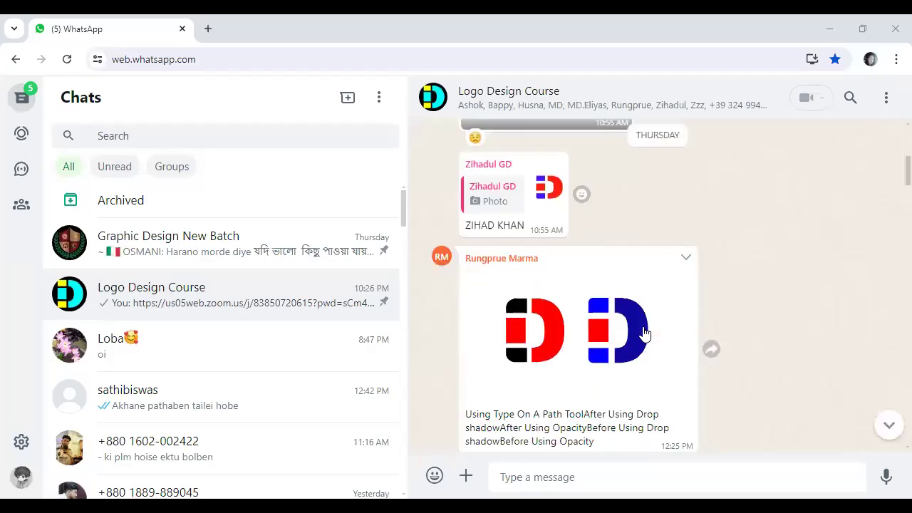
Switch to WhatsApp Web in the browser and review the letter logos and image files posted in the Logo Design Course group.
scroll(645, 334, down, 10)
scroll(645, 333, down, 2)
scroll(645, 334, up, 1)
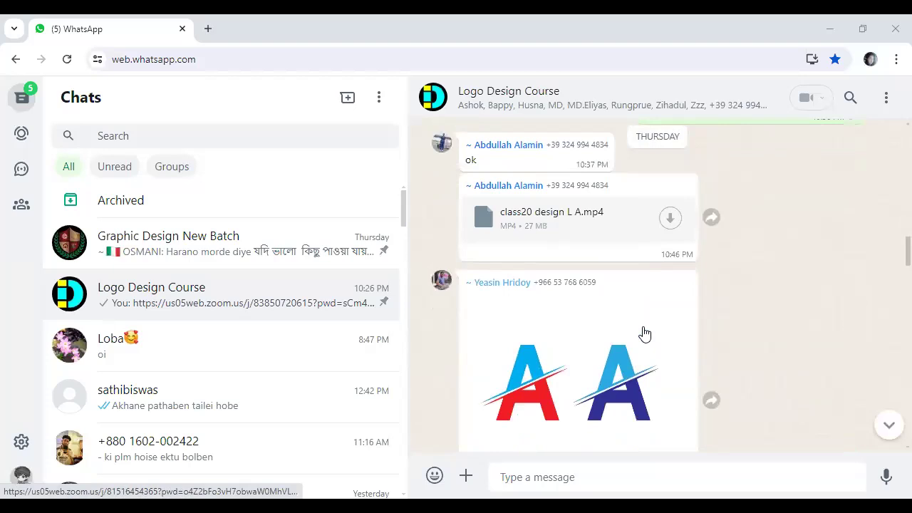
scroll(564, 375, down, 12)
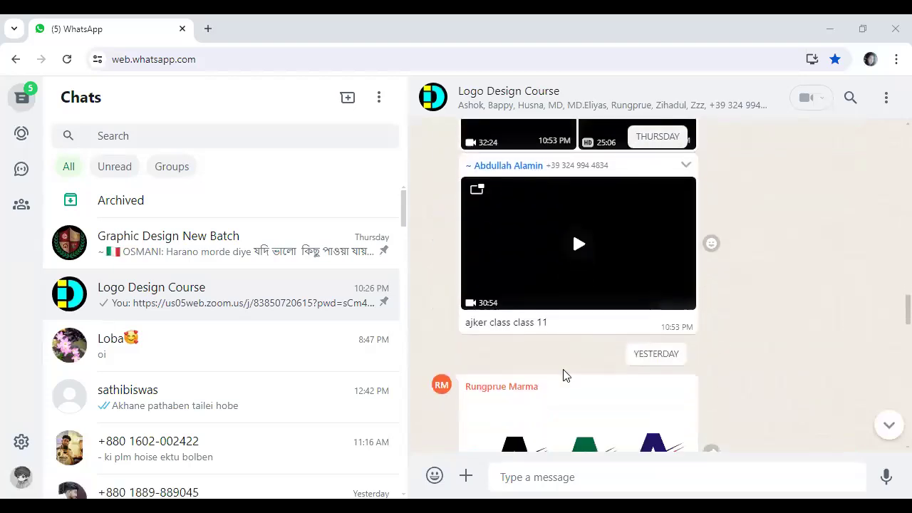
scroll(566, 371, down, 12)
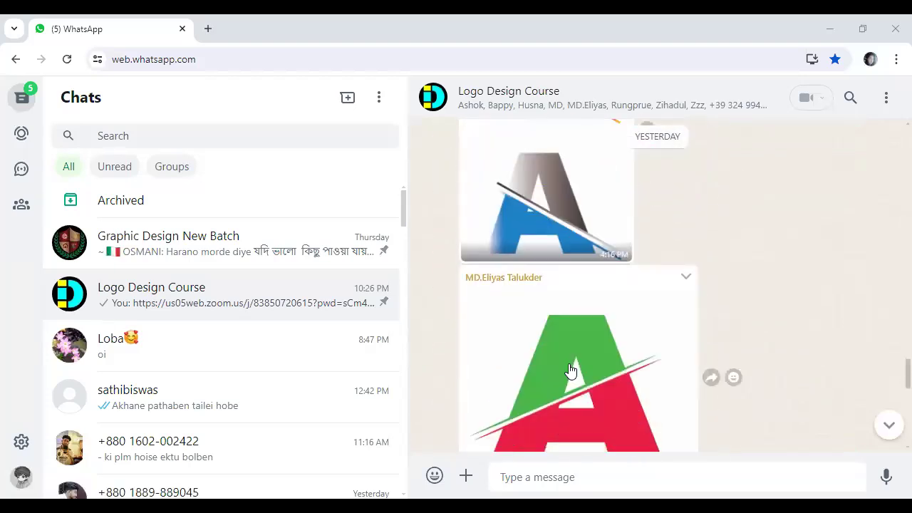
scroll(570, 370, down, 2)
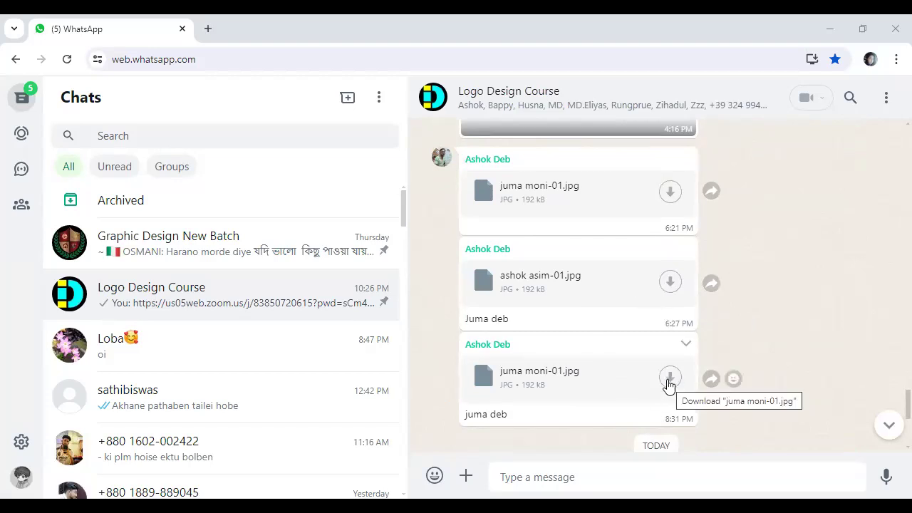
scroll(765, 344, up, 4)
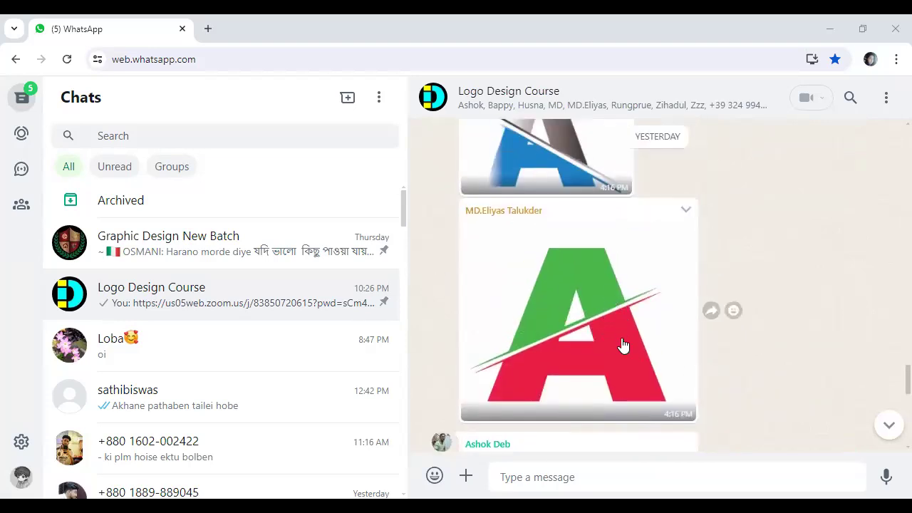
scroll(613, 342, up, 2)
scroll(597, 339, up, 1)
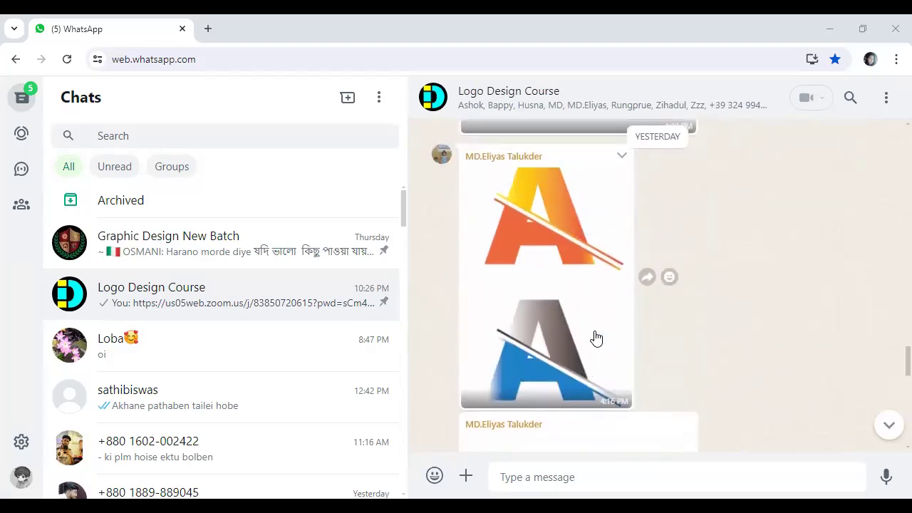
scroll(596, 349, down, 2)
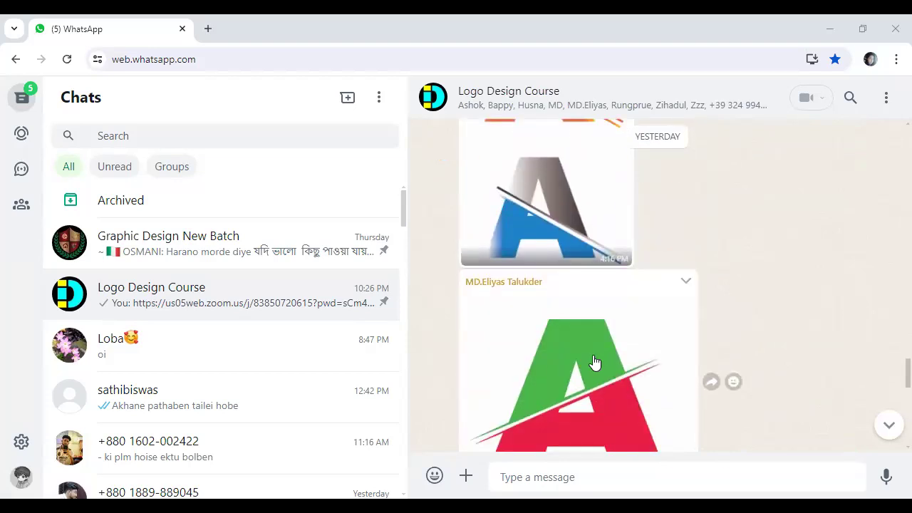
scroll(595, 363, down, 1)
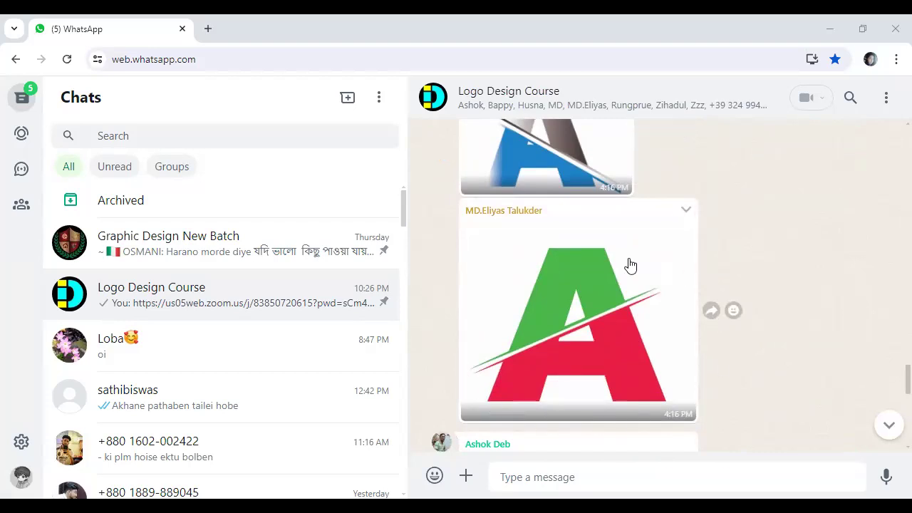
scroll(564, 370, down, 2)
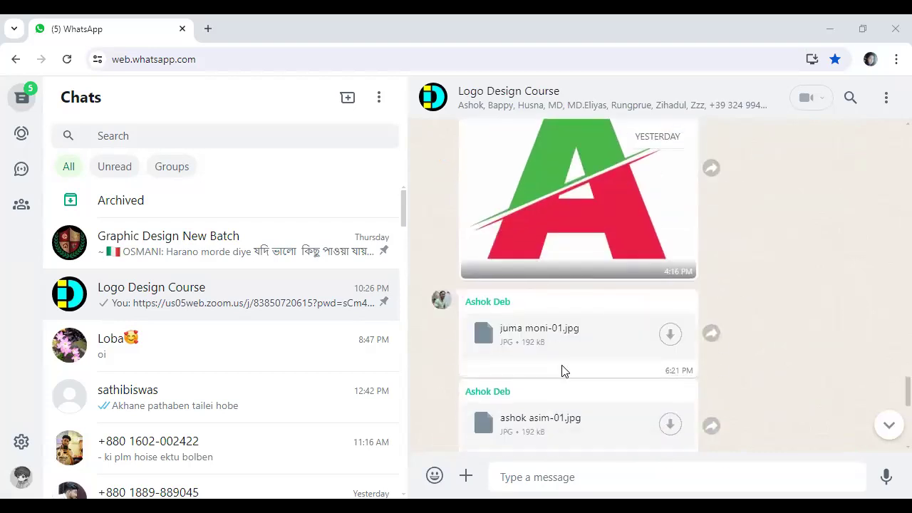
scroll(562, 370, up, 2)
scroll(596, 301, down, 1)
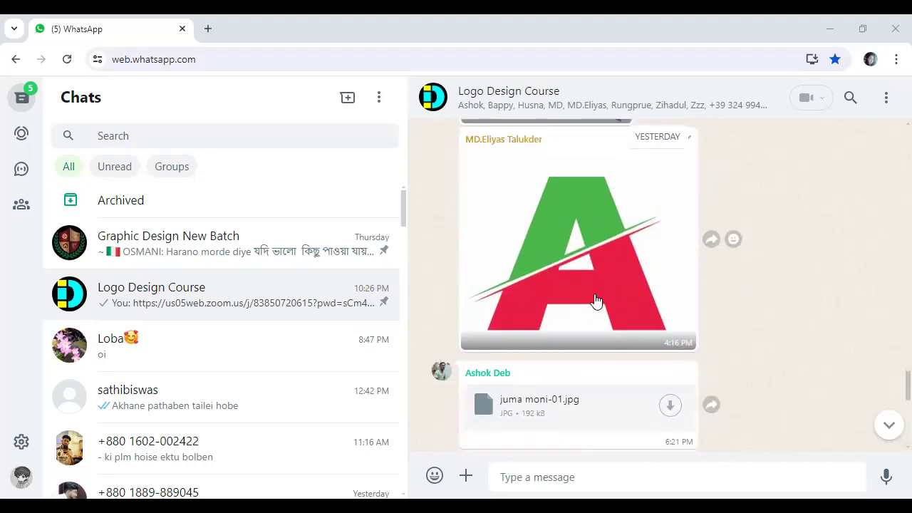
scroll(596, 301, down, 2)
scroll(511, 368, down, 2)
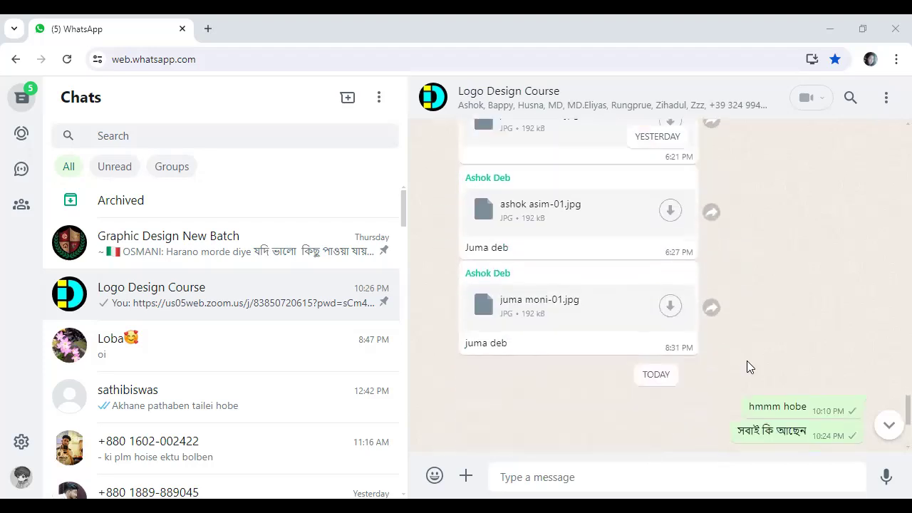
scroll(747, 360, up, 1)
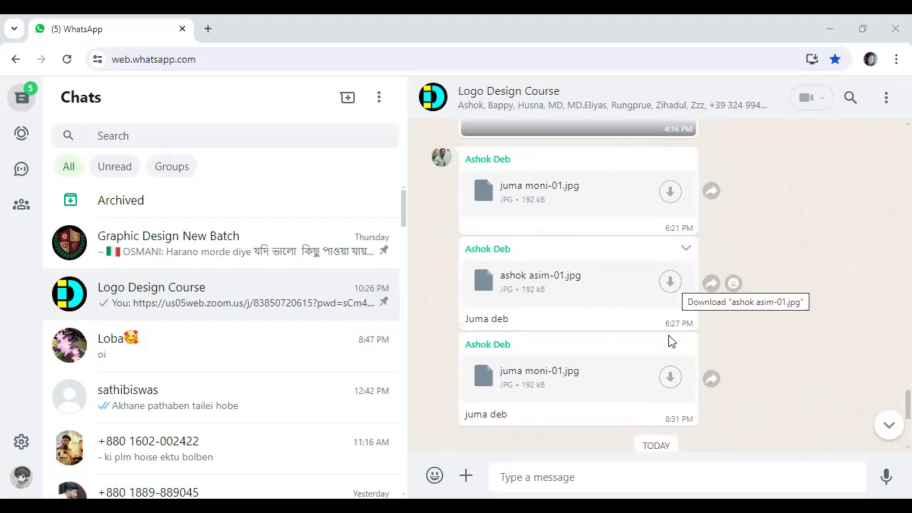
scroll(603, 291, up, 4)
scroll(603, 310, down, 3)
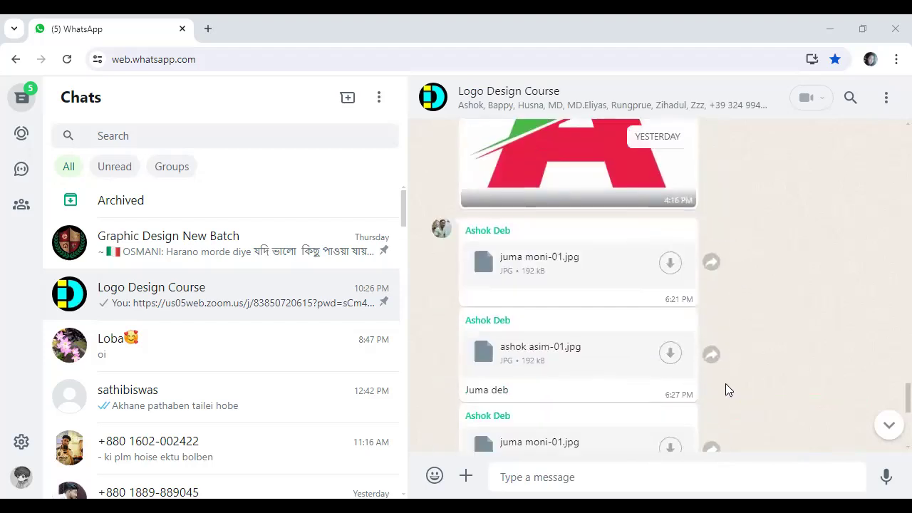
scroll(725, 385, down, 1)
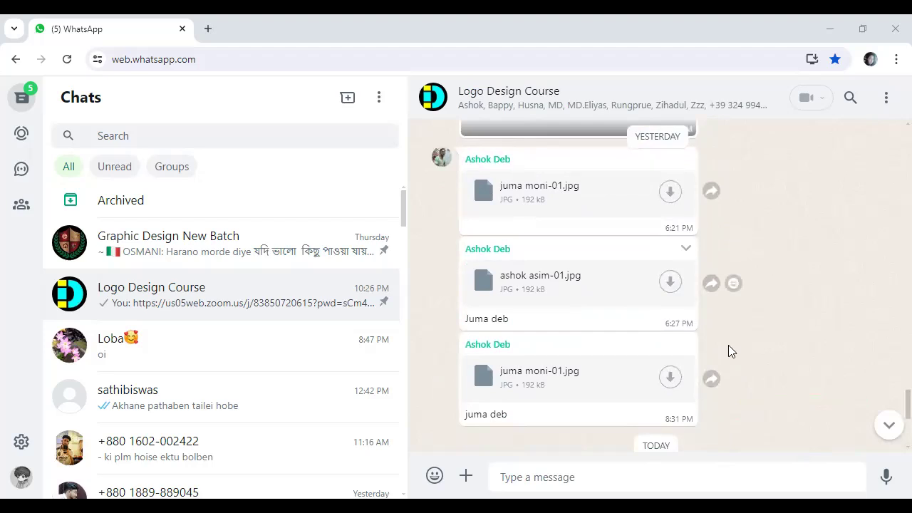
scroll(770, 343, down, 1)
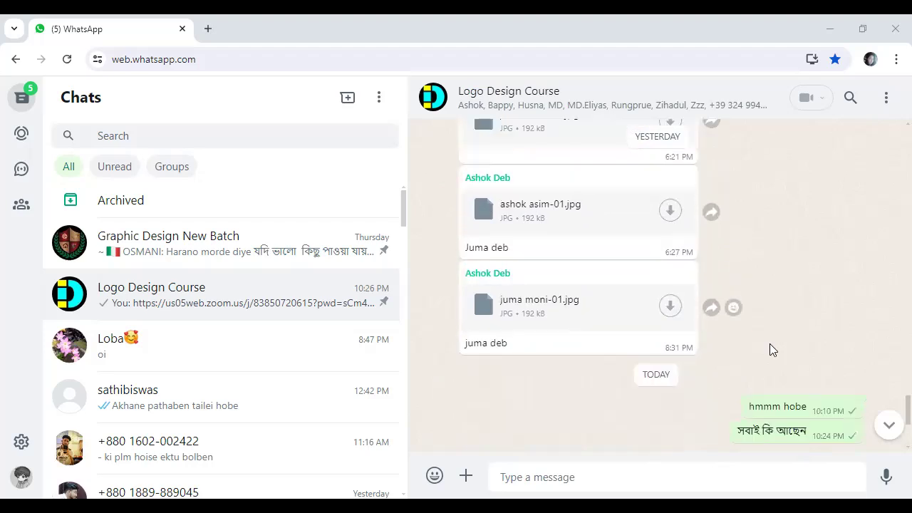
scroll(770, 344, up, 1)
scroll(759, 352, up, 2)
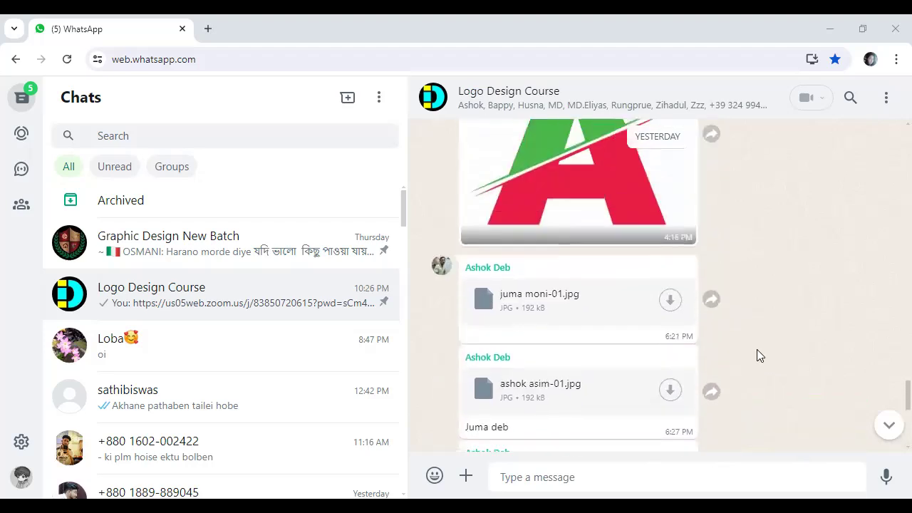
scroll(615, 291, up, 5)
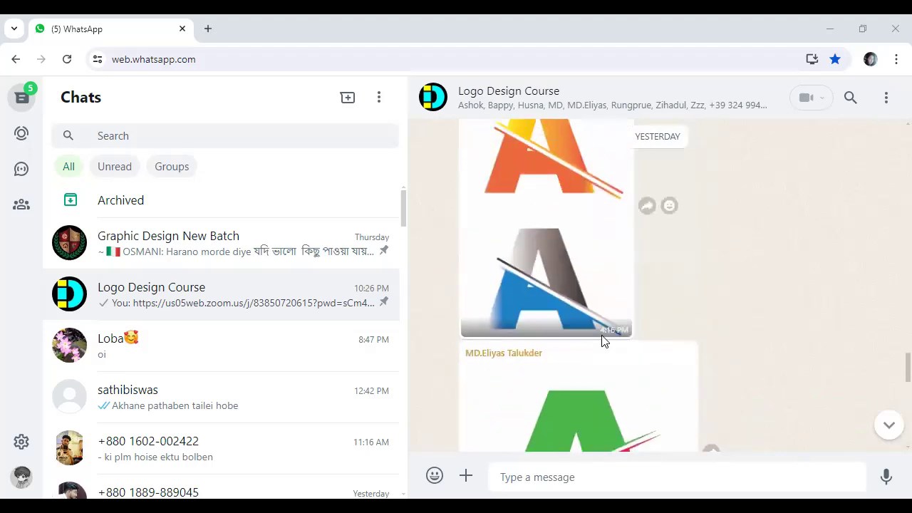
scroll(741, 324, up, 2)
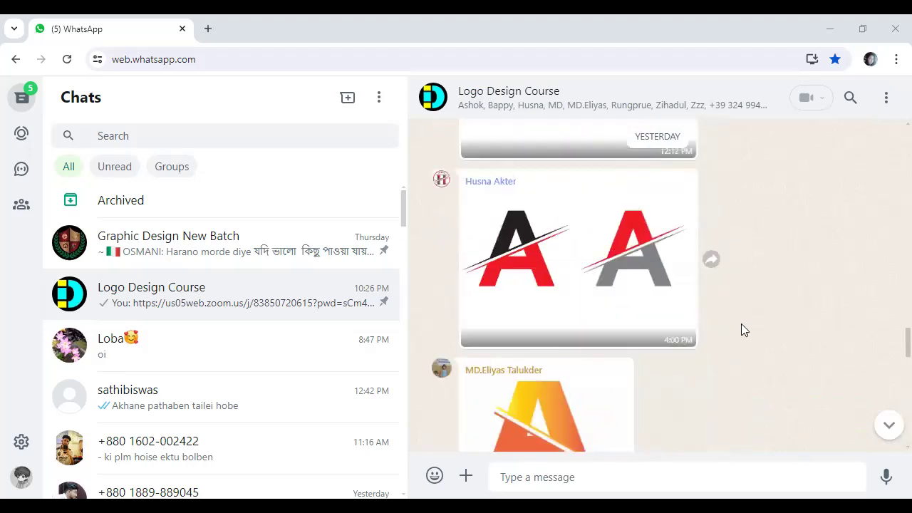
scroll(741, 325, down, 1)
scroll(741, 324, down, 6)
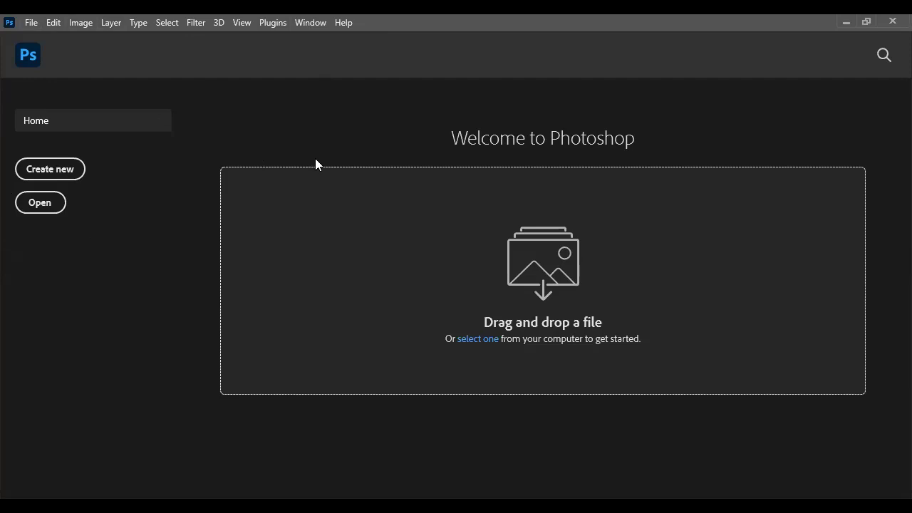
Minimize the Photoshop, Illustrator and Chrome windows and bring up This PC in File Explorer.
click(847, 22)
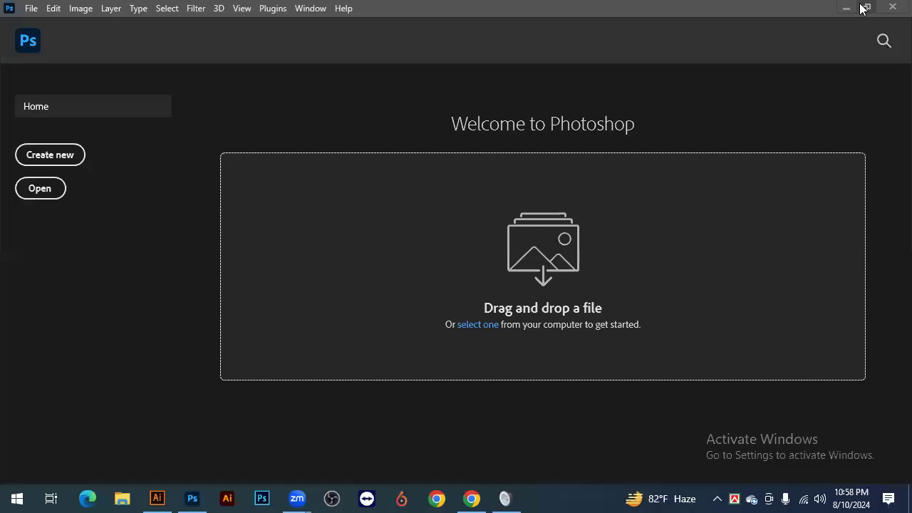
click(843, 8)
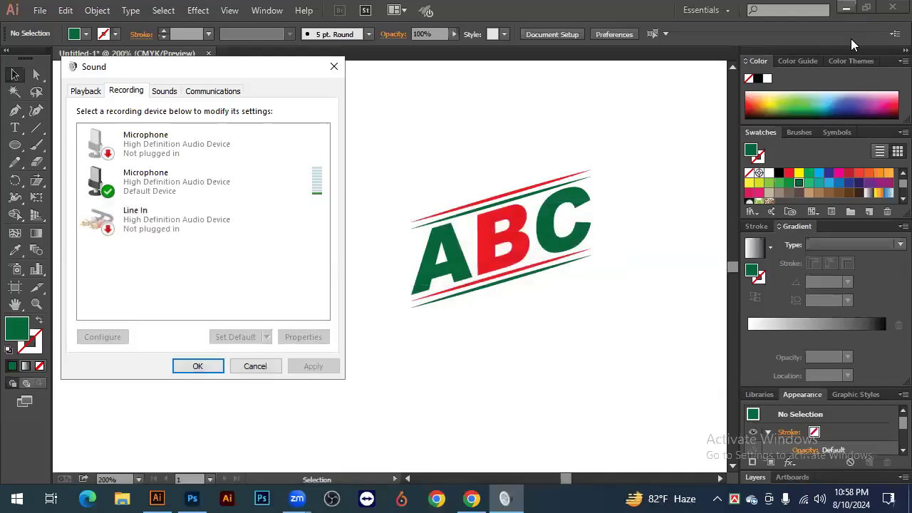
click(847, 8)
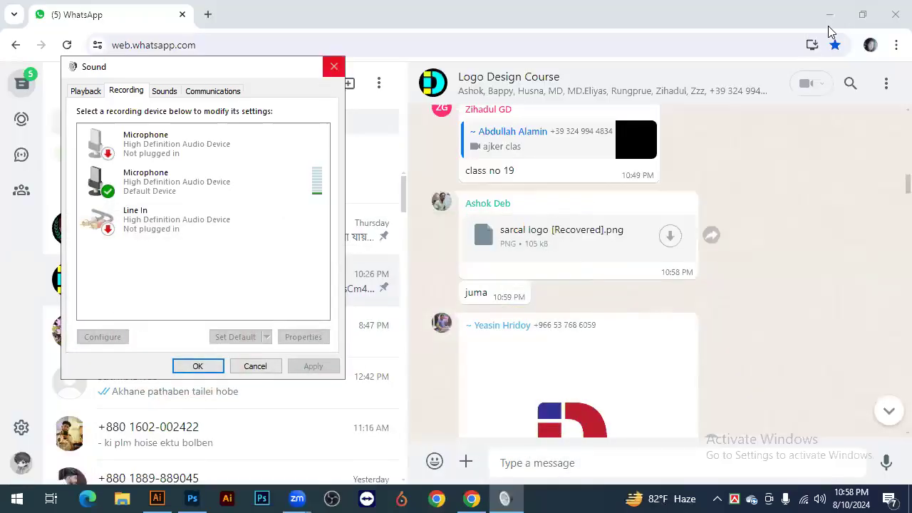
key(super+d)
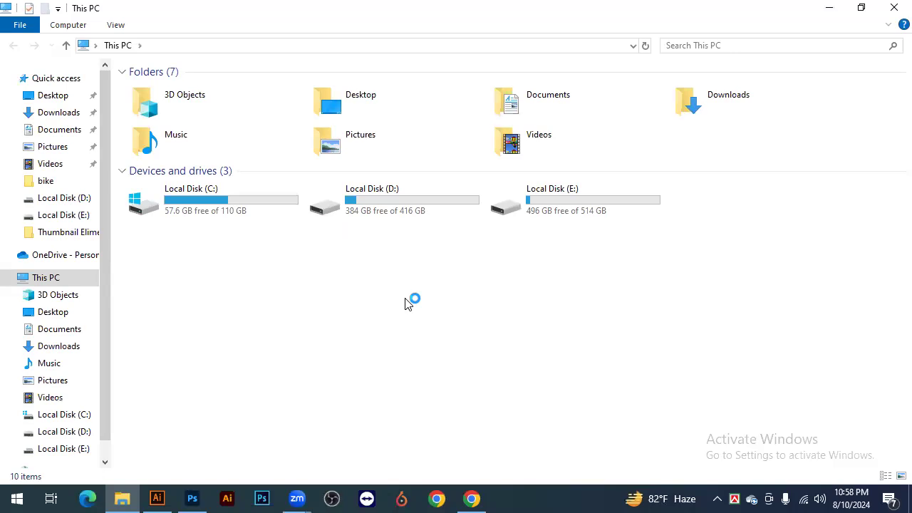
Open the Mockup folder on Local Disk (D:), go into its My Mockup subfolder and show the files as large icons.
click(432, 206)
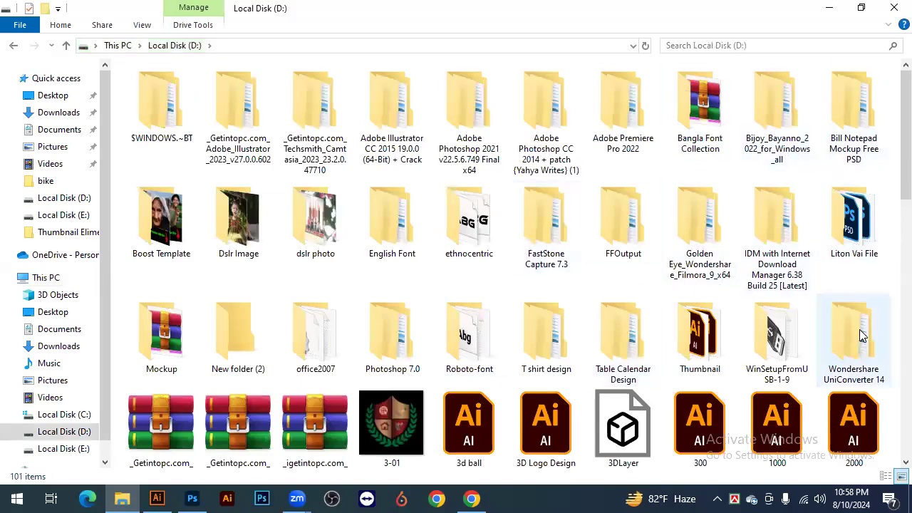
click(860, 329)
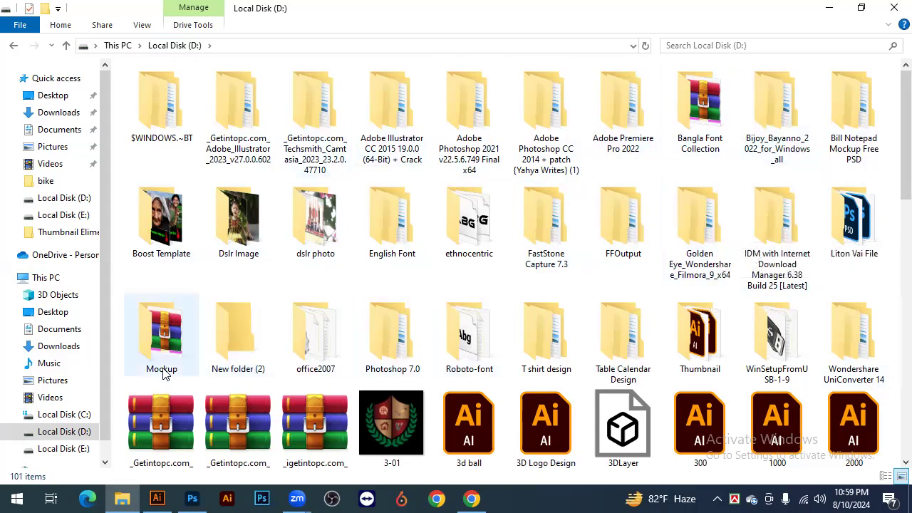
double_click(162, 325)
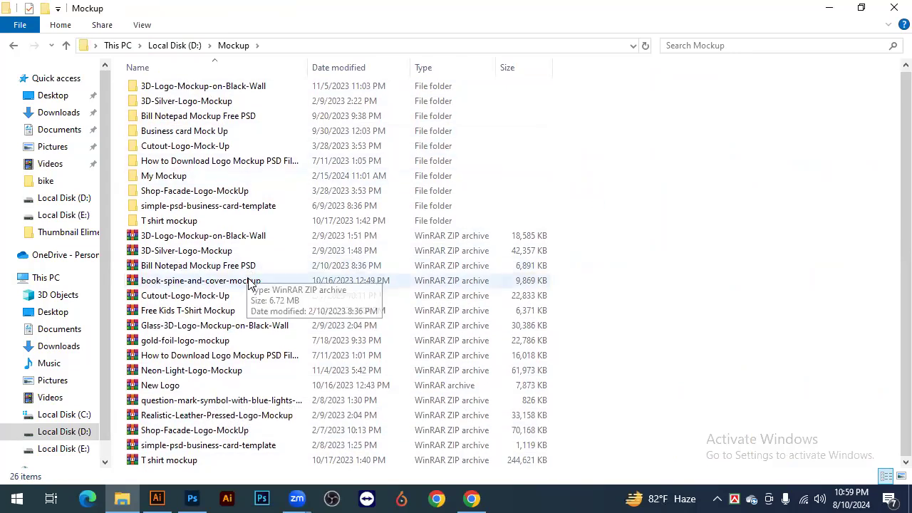
click(902, 476)
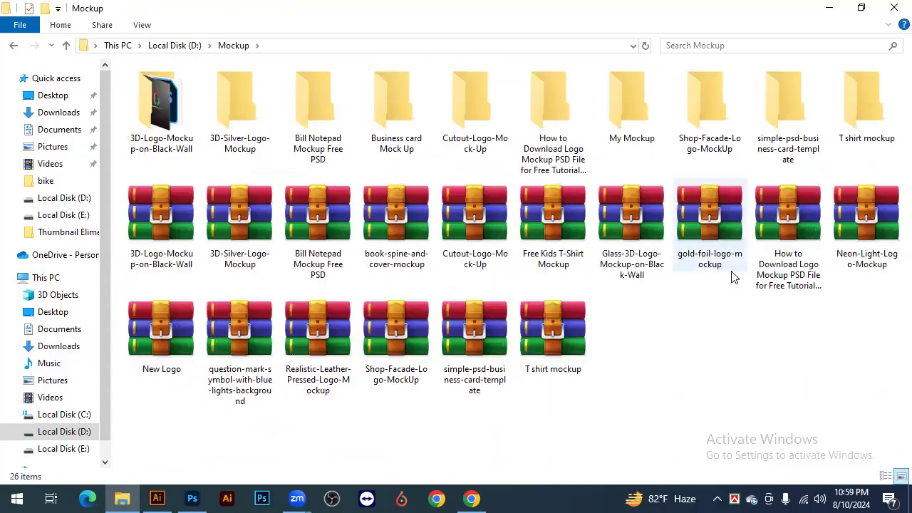
click(622, 129)
double_click(623, 129)
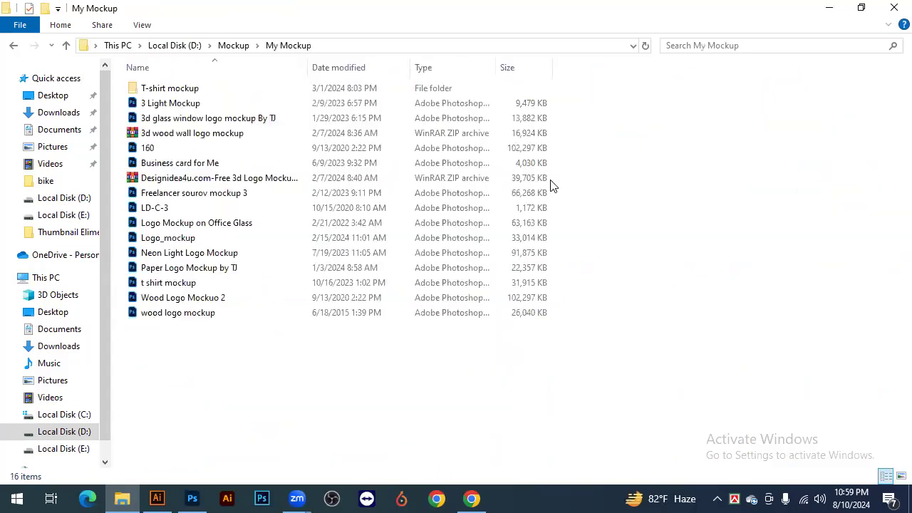
click(901, 476)
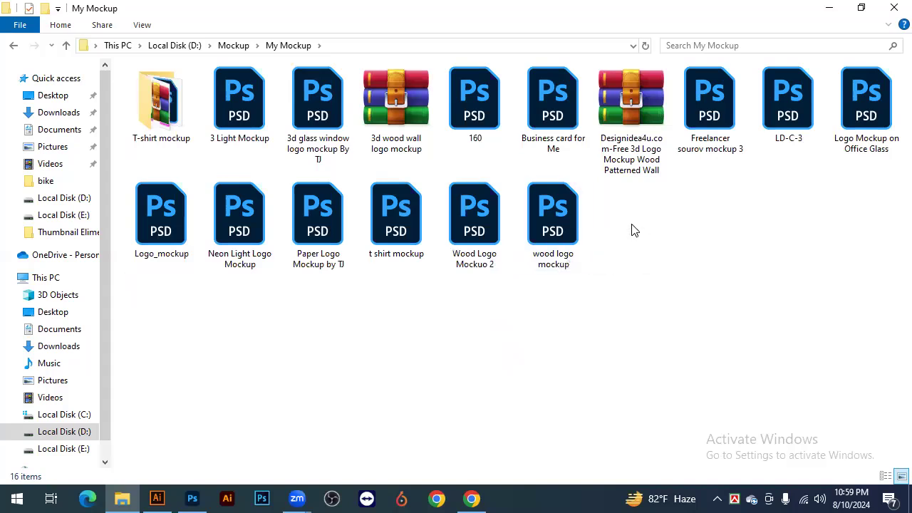
Look over the logo mockup PSD files in the My Mockup folder and open Logo_mockup in Photoshop.
click(532, 216)
click(471, 214)
click(373, 216)
click(307, 221)
click(226, 218)
click(173, 216)
click(238, 334)
drag(616, 294, 151, 206)
click(314, 324)
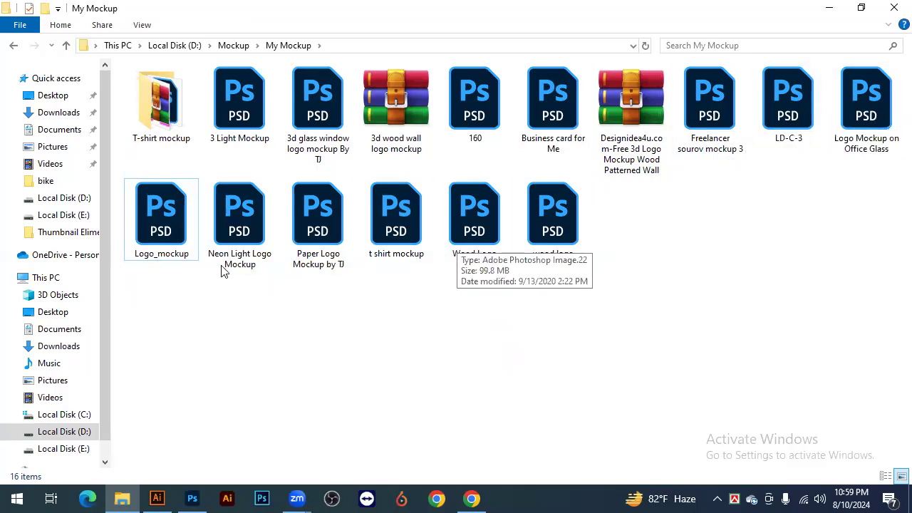
double_click(153, 223)
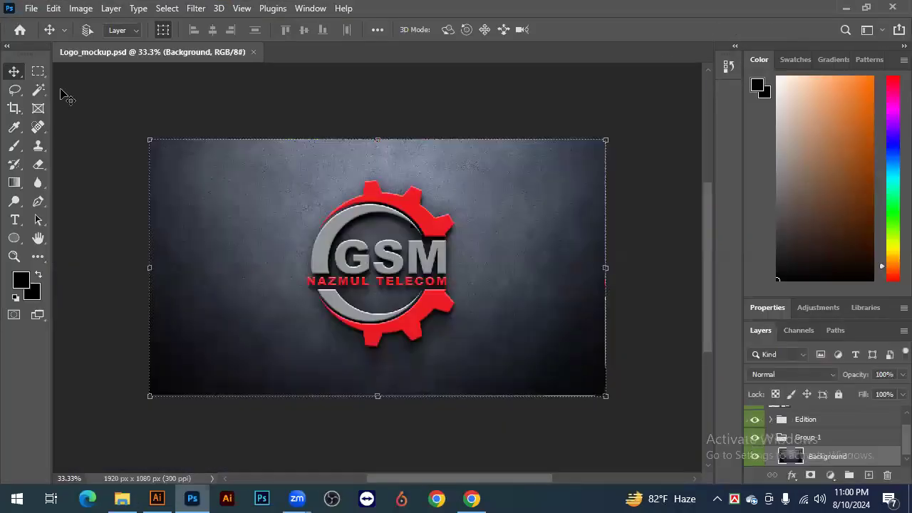
Open the contents of the "Your logo here (Double click)" smart object layer for editing.
key(m)
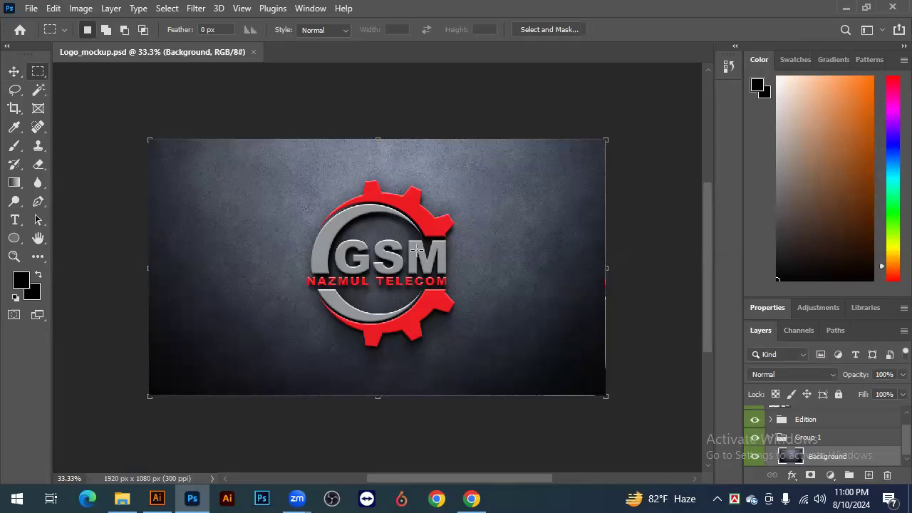
scroll(403, 285, down, 1)
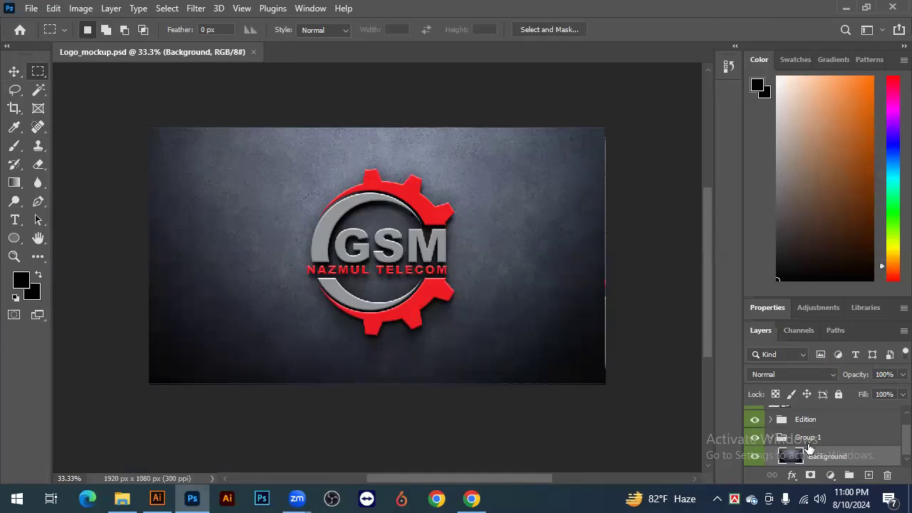
scroll(806, 449, up, 1)
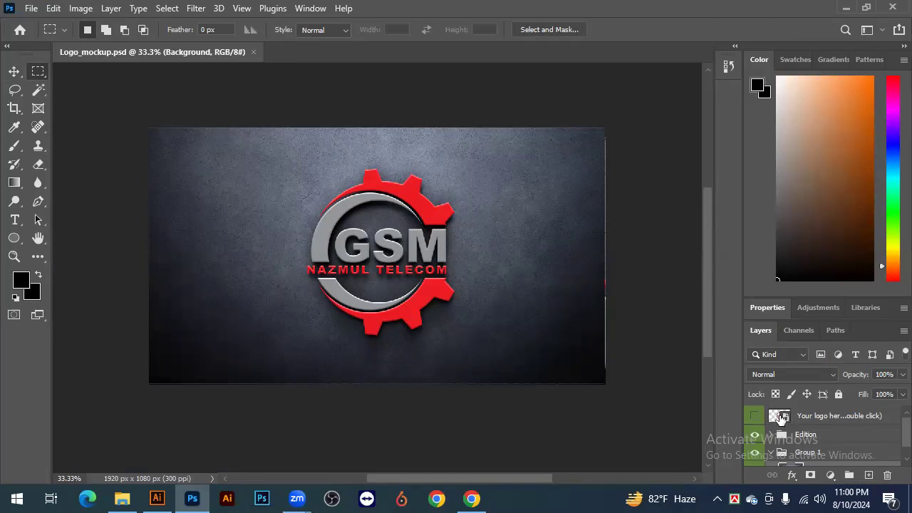
click(782, 418)
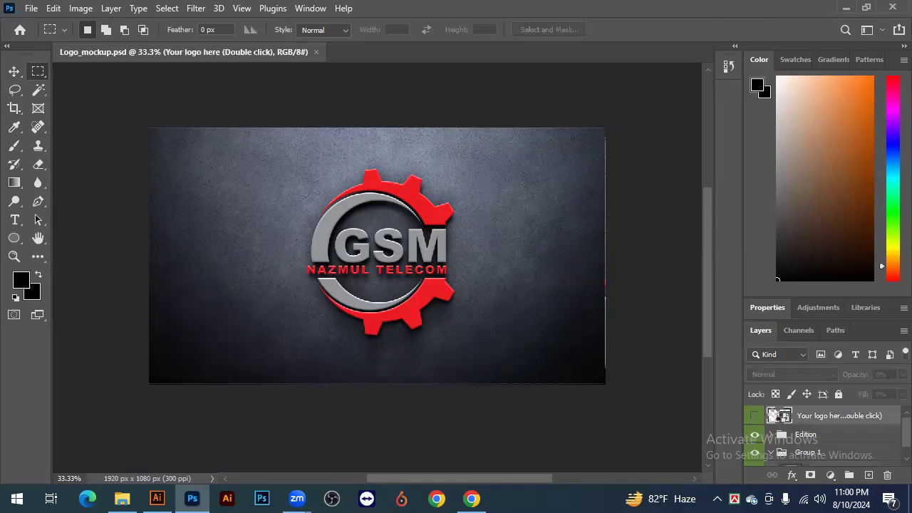
double_click(778, 416)
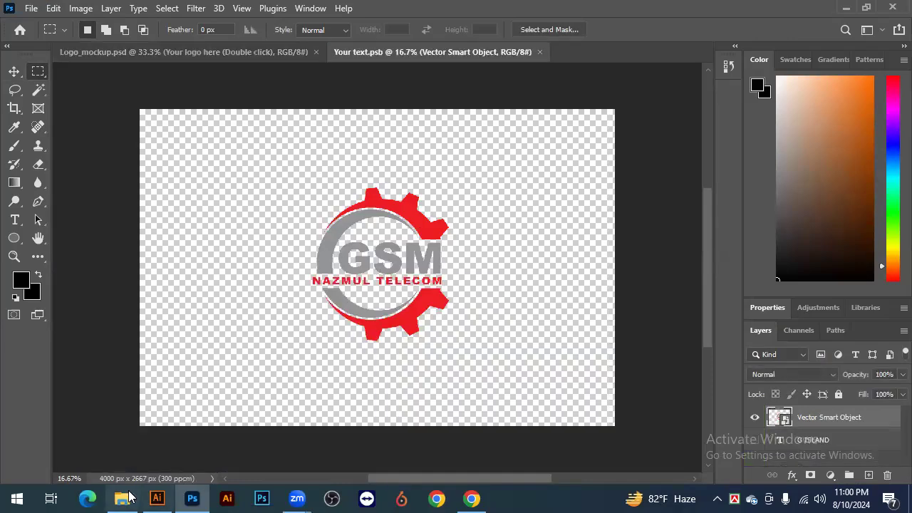
Switch to Illustrator and fill the A and C of the separate ABC lettering beside the circular logo with mid grey.
click(157, 498)
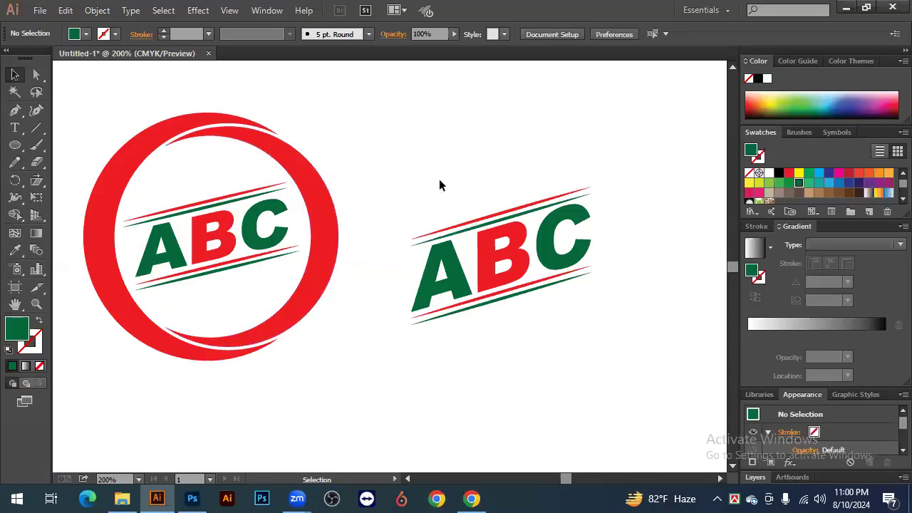
drag(388, 142, 631, 306)
click(631, 306)
click(558, 258)
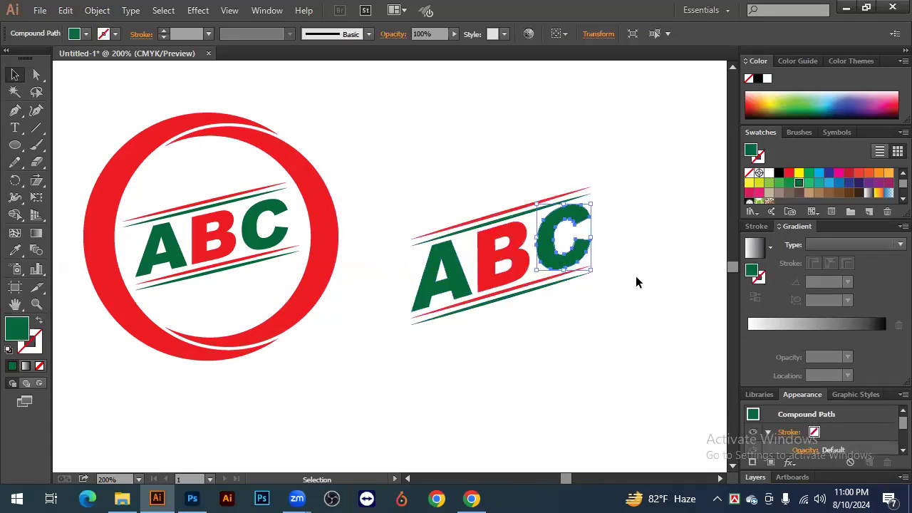
click(636, 276)
click(566, 260)
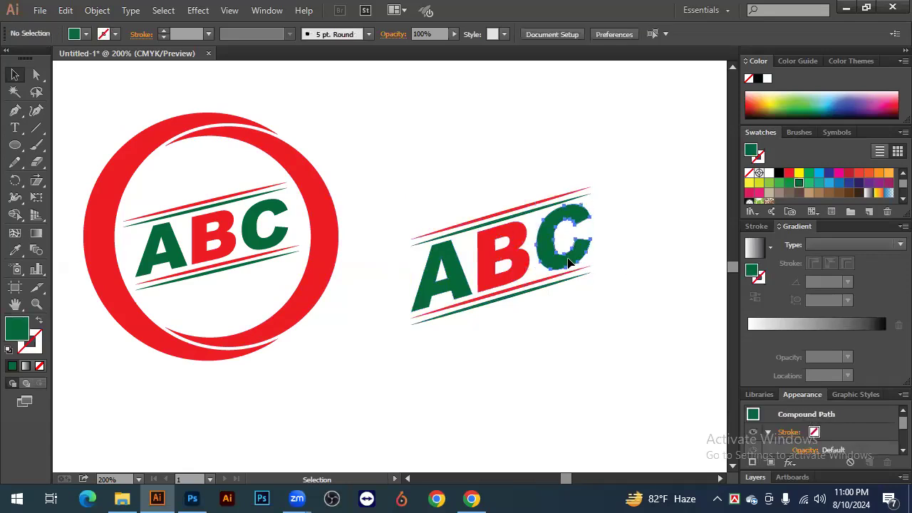
shift+click(457, 289)
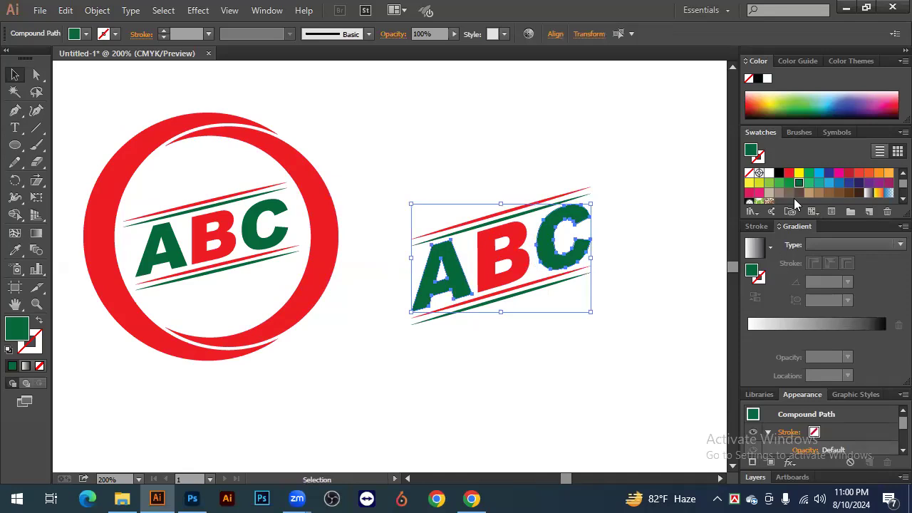
scroll(838, 194, down, 3)
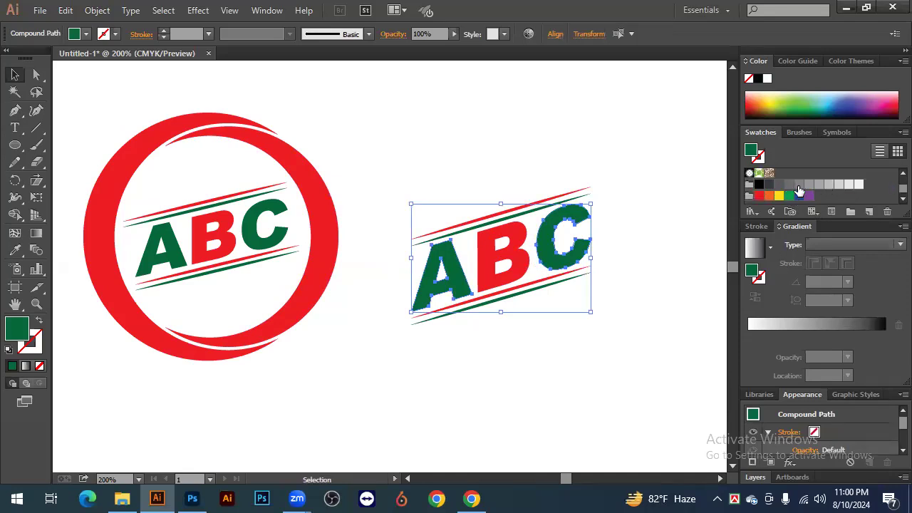
click(809, 185)
click(690, 275)
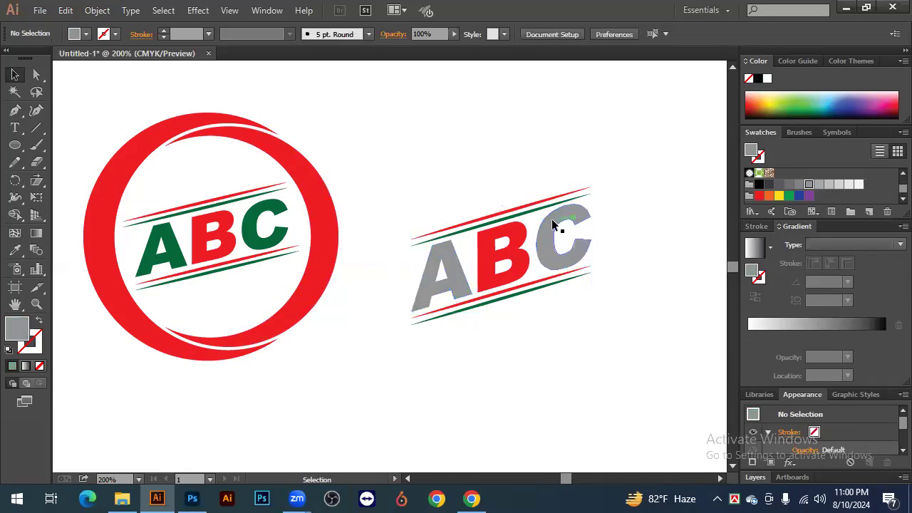
Try to recolour the two green lines around the separate ABC lettering with mid grey.
click(530, 210)
shift+click(537, 288)
scroll(827, 195, down, 3)
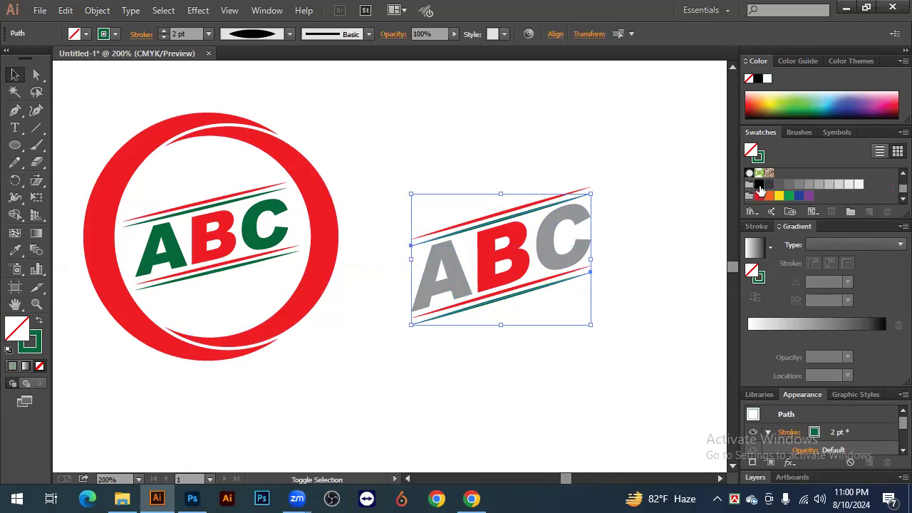
click(809, 185)
click(652, 286)
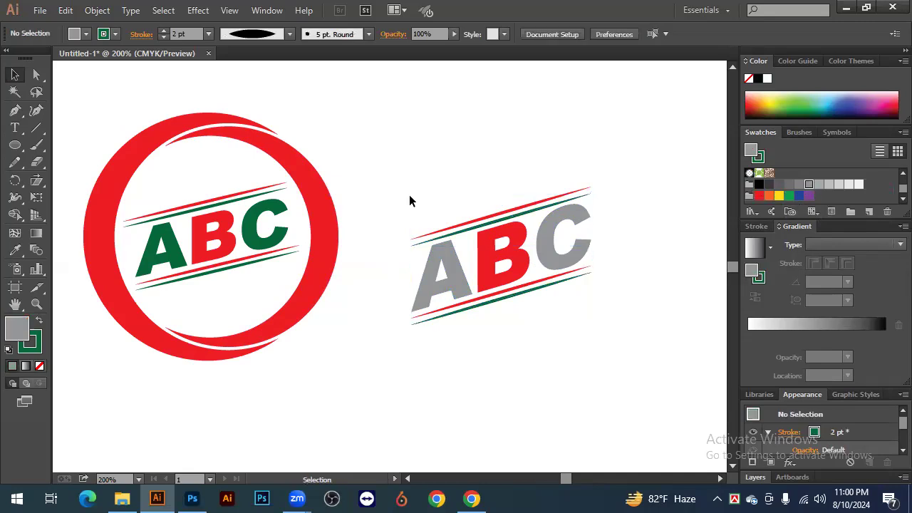
Give the two green lines around the separate ABC lettering a lighter grey fill.
click(489, 229)
shift+click(520, 298)
click(818, 184)
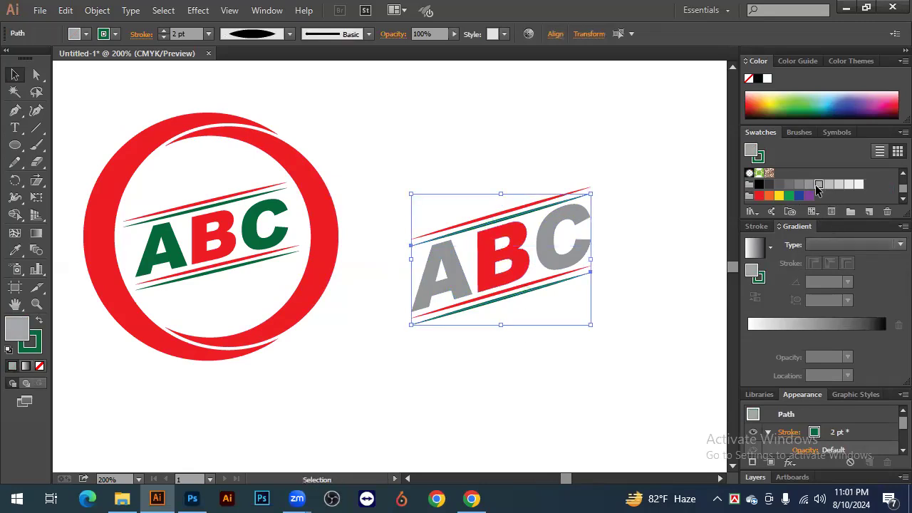
click(627, 299)
Swap the fill and stroke colours of the lower green line so its stroke is light grey, and remove its fill.
drag(410, 183, 611, 336)
click(606, 348)
key(ctrl+space)
click(499, 303)
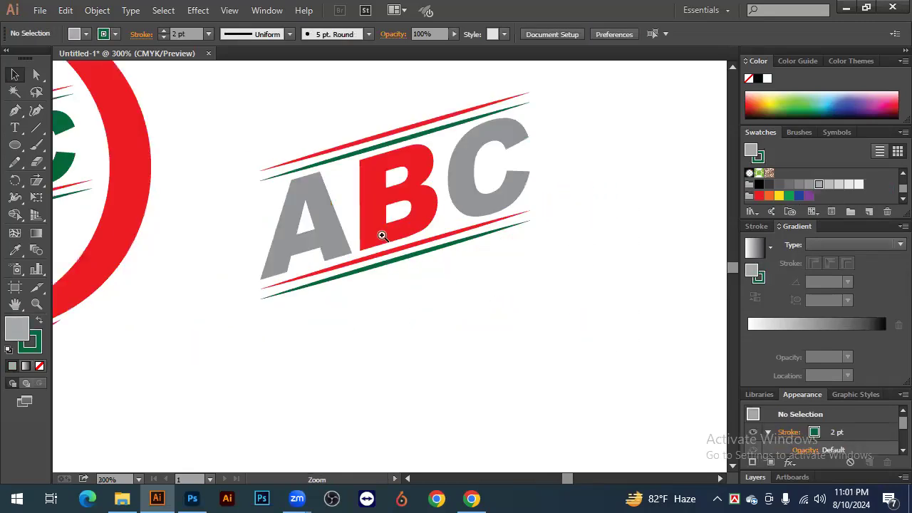
click(399, 246)
click(413, 252)
click(462, 346)
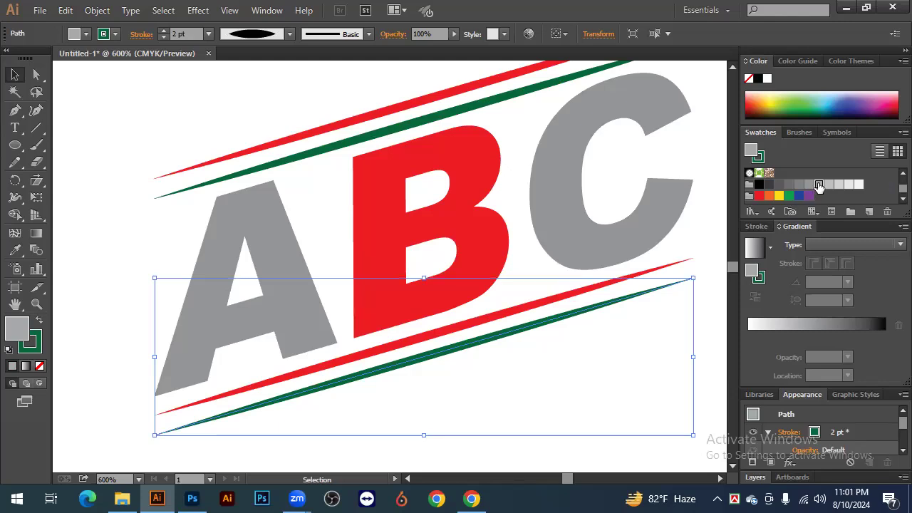
click(39, 321)
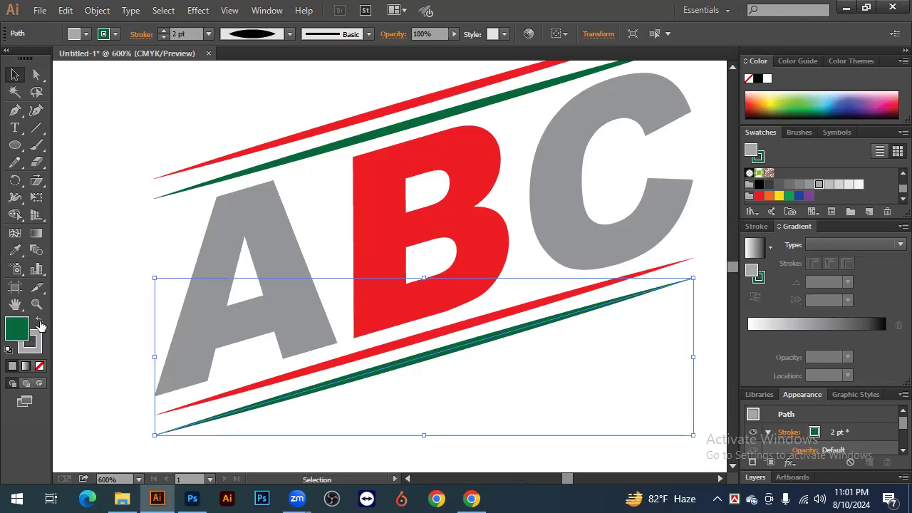
click(40, 366)
click(102, 264)
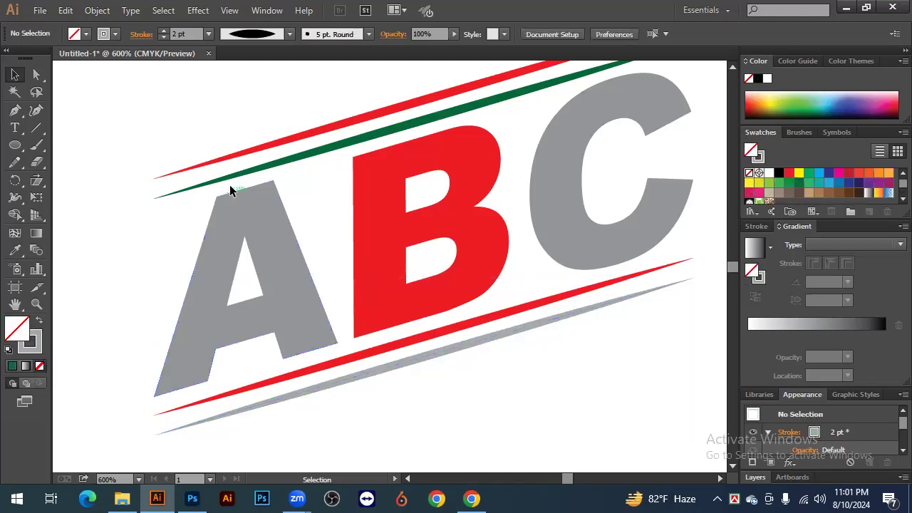
Copy the lower grey line's appearance onto the upper green line with the Eyedropper.
click(229, 183)
click(15, 250)
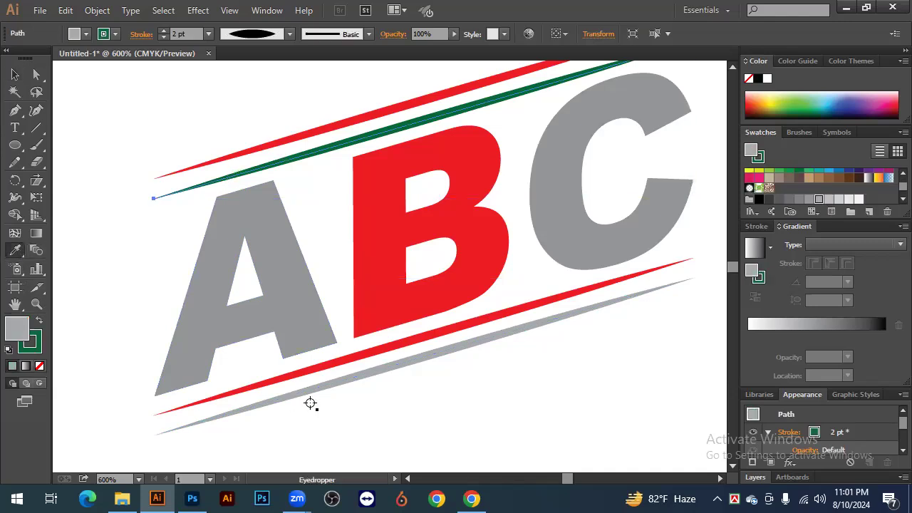
click(309, 392)
click(15, 77)
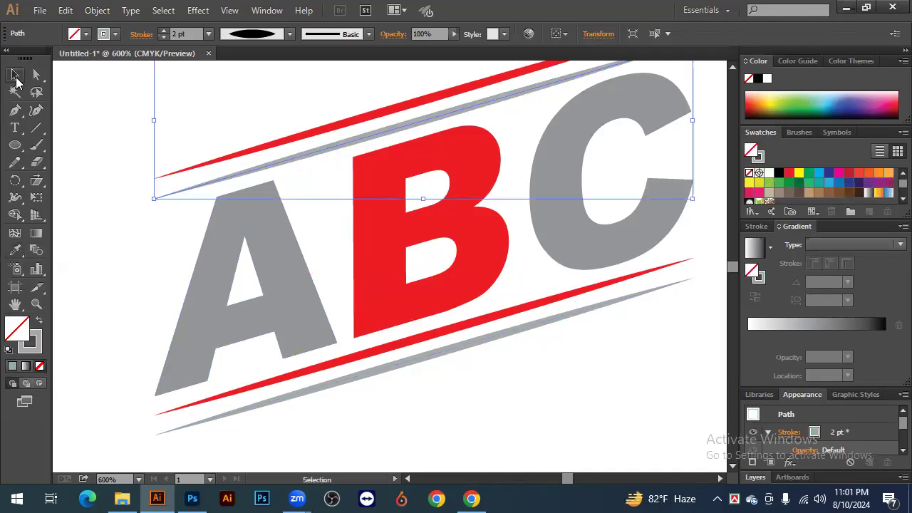
Select the grey and red ABC lettering with its lines and place it in the Your text.psb document in Photoshop.
key(ctrl+minus)
key(ctrl+minus)
key(ctrl+minus)
key(ctrl+minus)
click(389, 175)
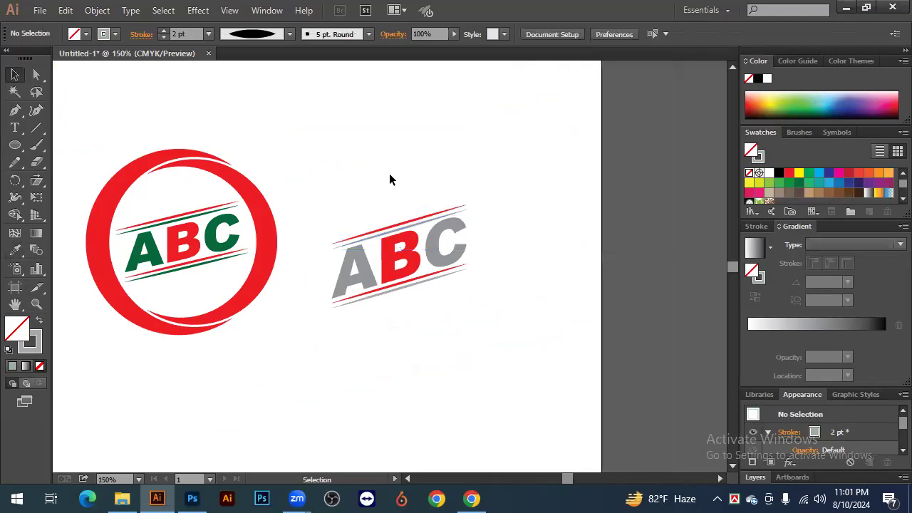
drag(326, 201, 489, 314)
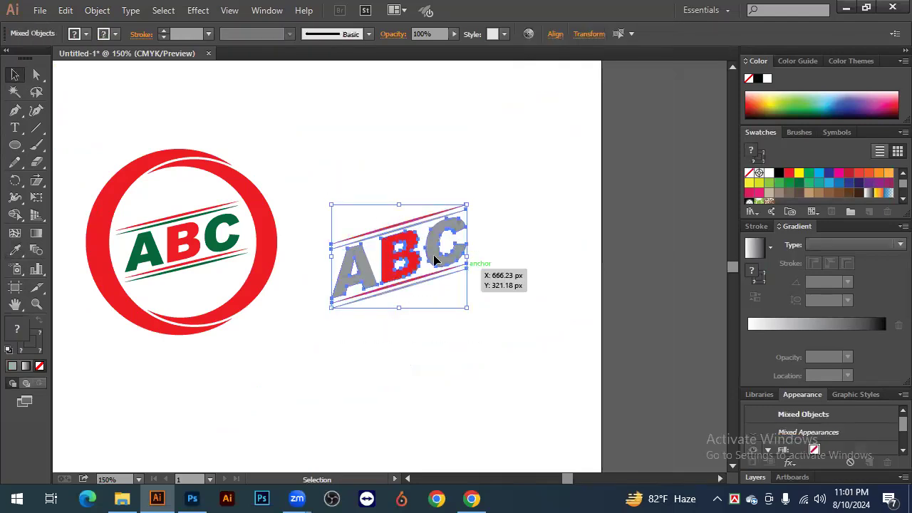
drag(405, 260, 385, 271)
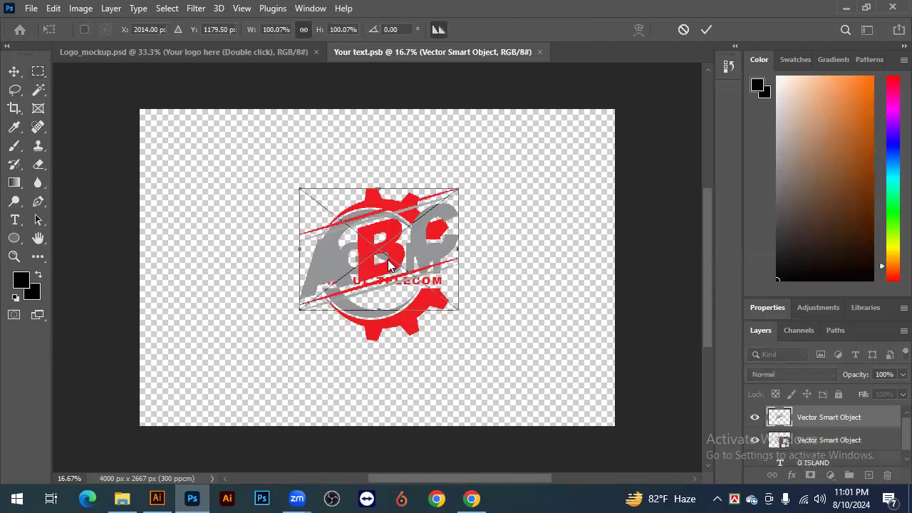
Hide the old GSM logo layer, scale the ABC logo up to about 130% and centre it on the canvas.
click(755, 443)
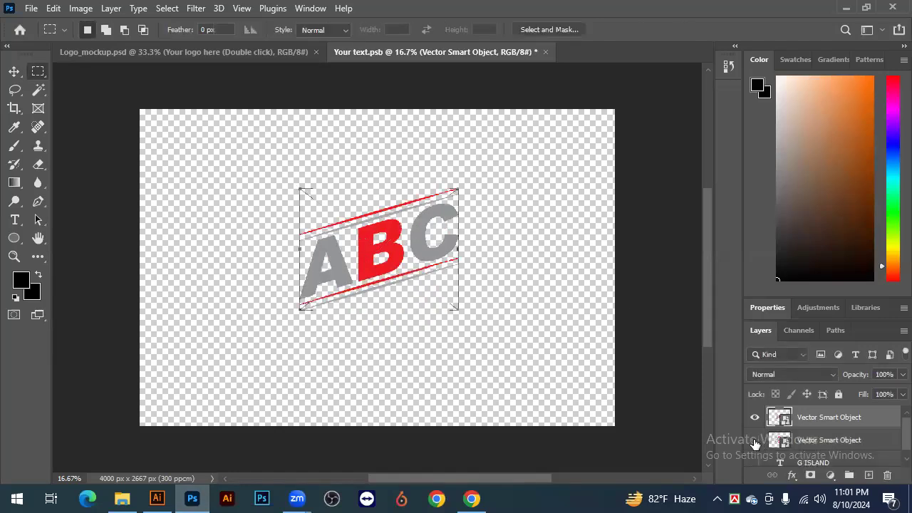
click(13, 71)
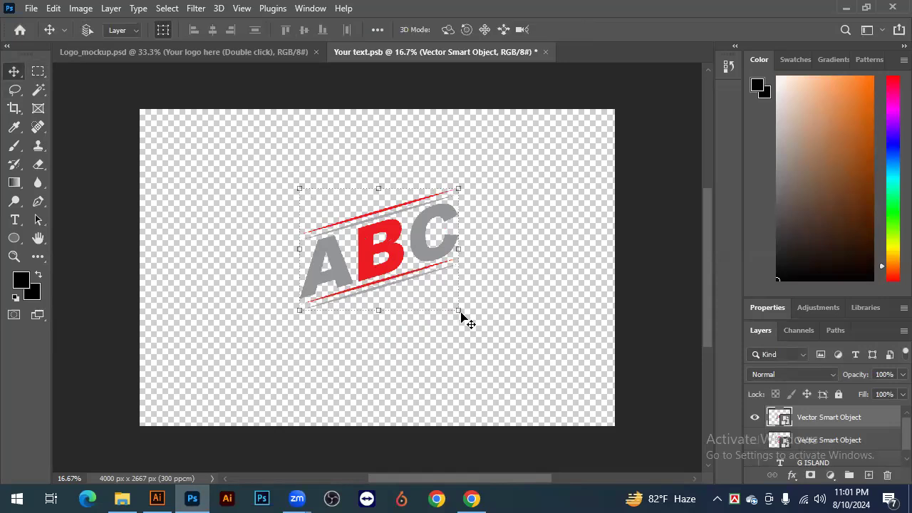
drag(461, 314, 489, 339)
mouse_move(410, 267)
mouse_down()
mouse_move(393, 262)
mouse_move(393, 270)
mouse_up()
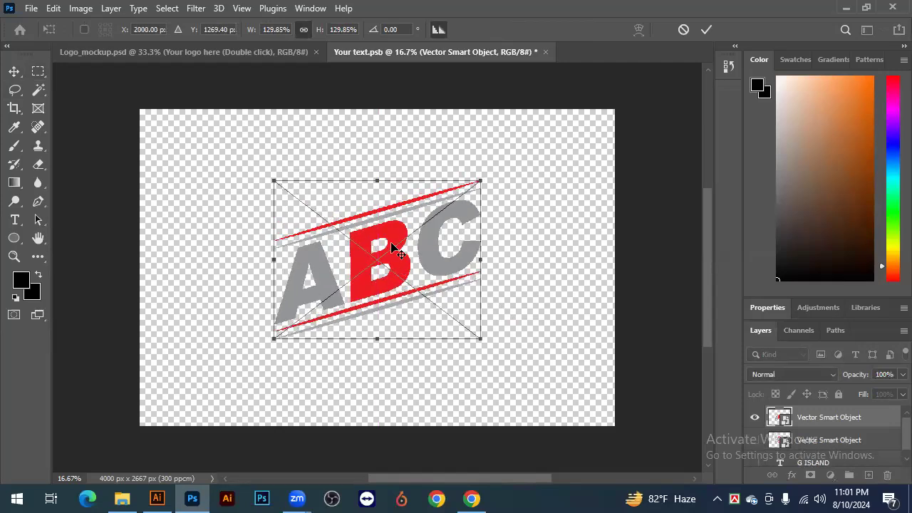
click(706, 29)
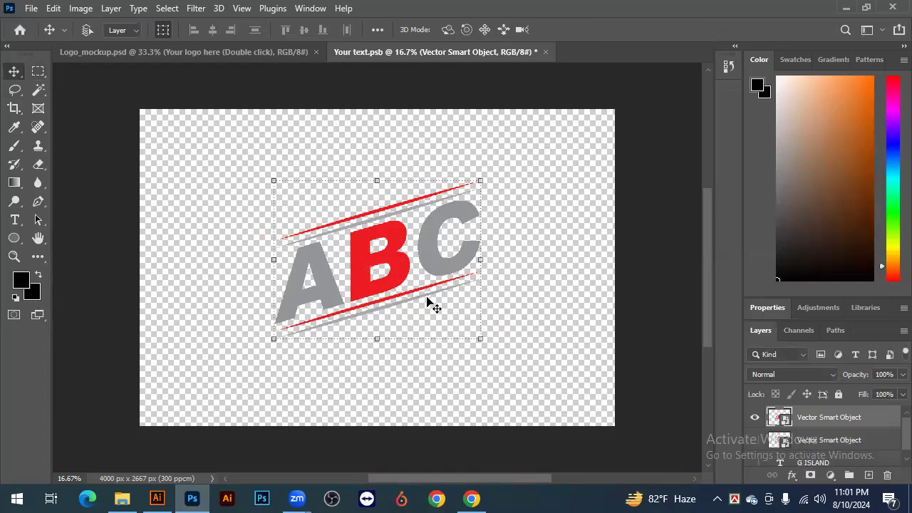
Save the Your text.psb document and return to Logo_mockup.psd to update the mockup with the ABC logo.
key(ctrl+s)
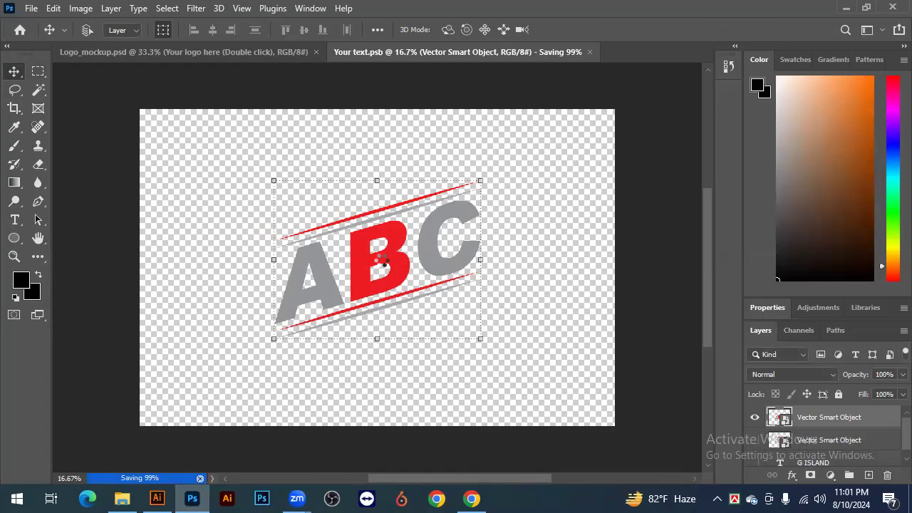
click(183, 51)
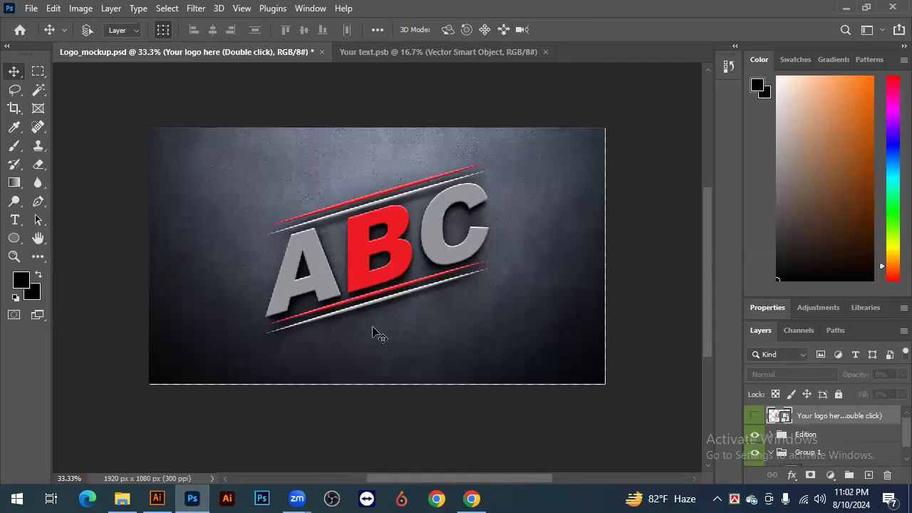
Switch to Illustrator and deselect the grey and red ABC artwork on the artboard.
click(157, 499)
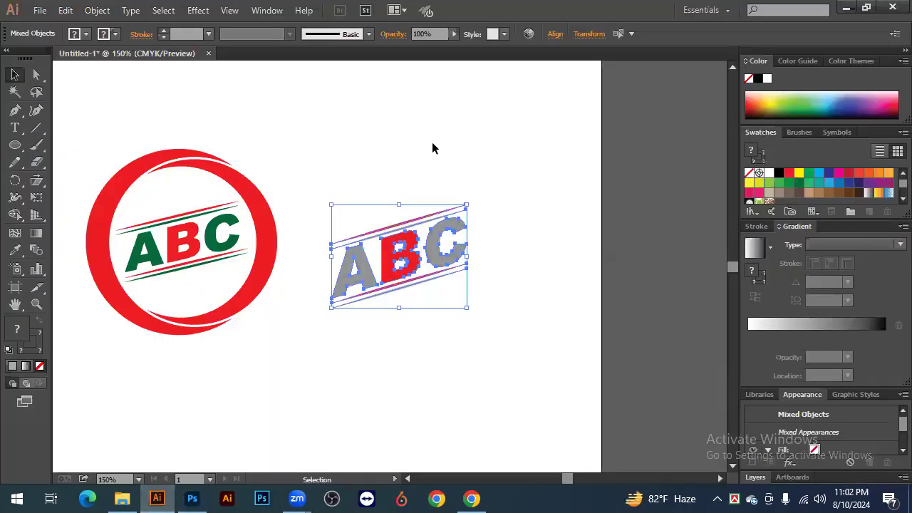
click(355, 178)
drag(332, 184, 527, 388)
click(482, 433)
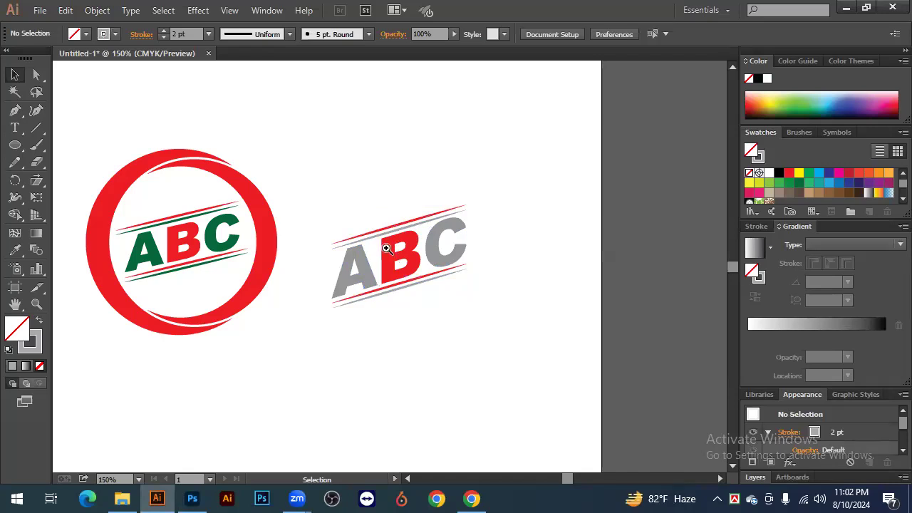
Switch back to Photoshop and examine the 3D ABC logo in Logo_mockup.psd both close up and as a whole.
key(alt+Tab)
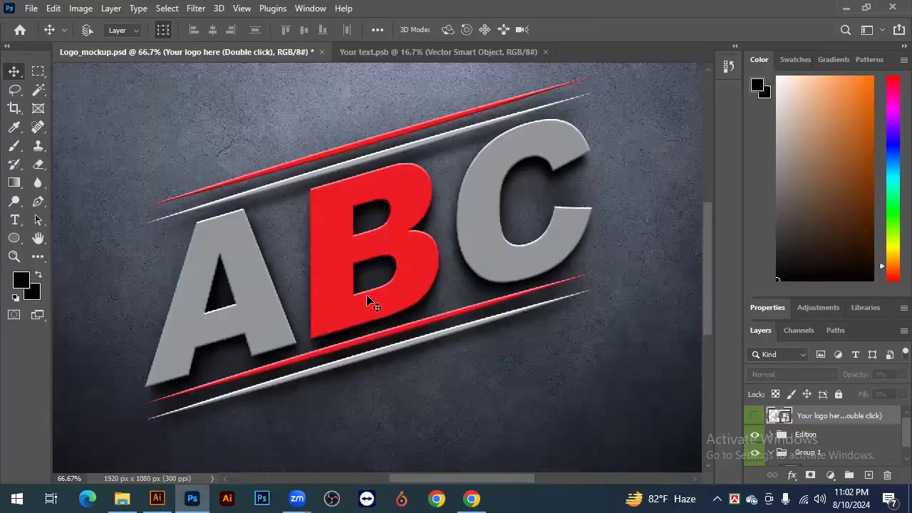
key(ctrl+minus)
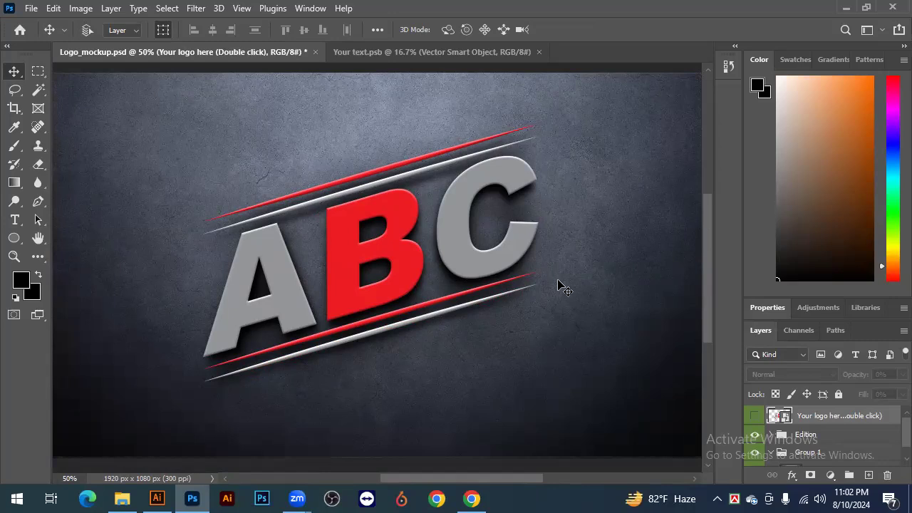
key(ctrl+minus)
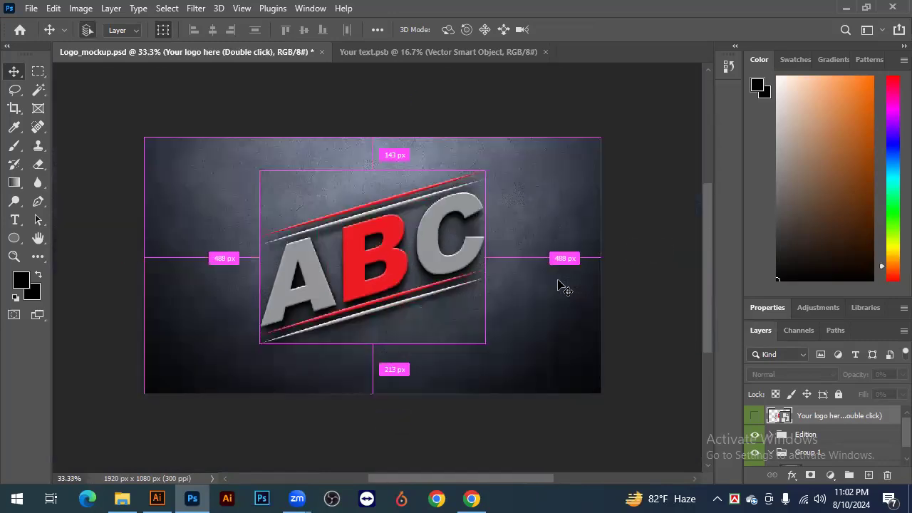
key(ctrl+minus)
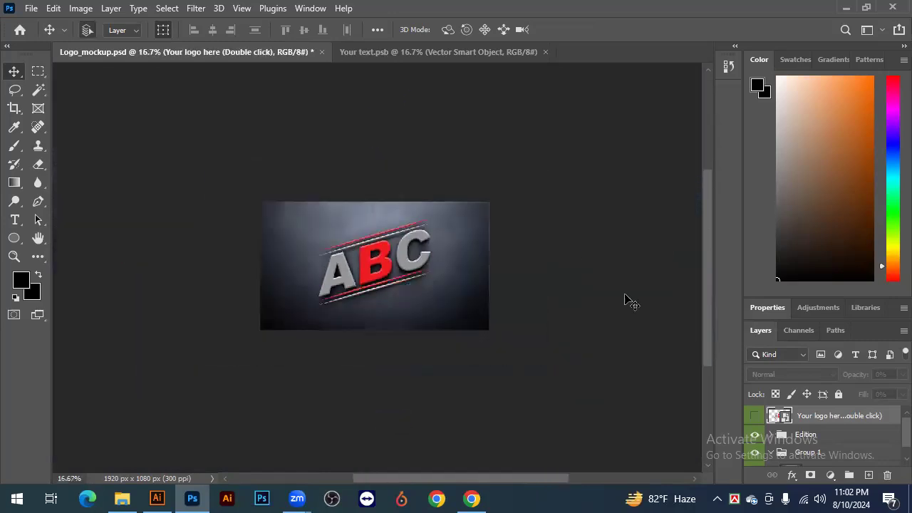
ctrl+click(427, 286)
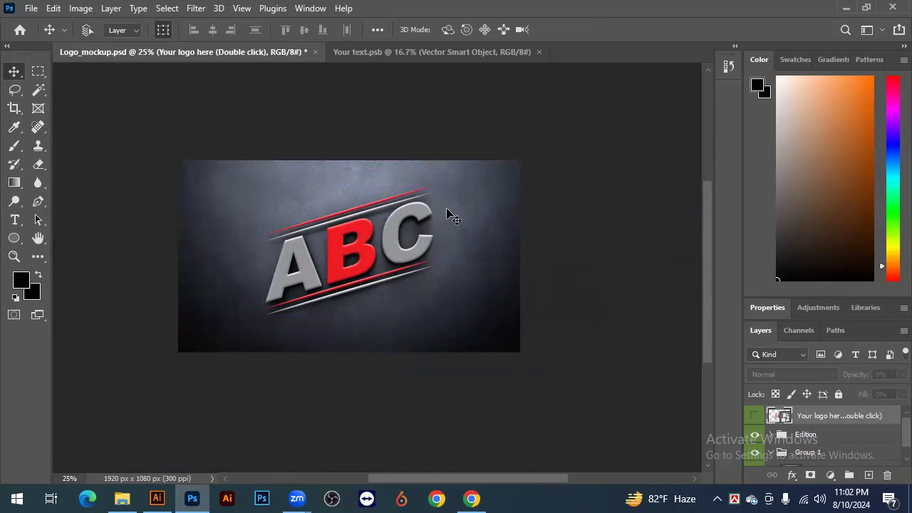
key(ctrl+space)
ctrl+click(351, 255)
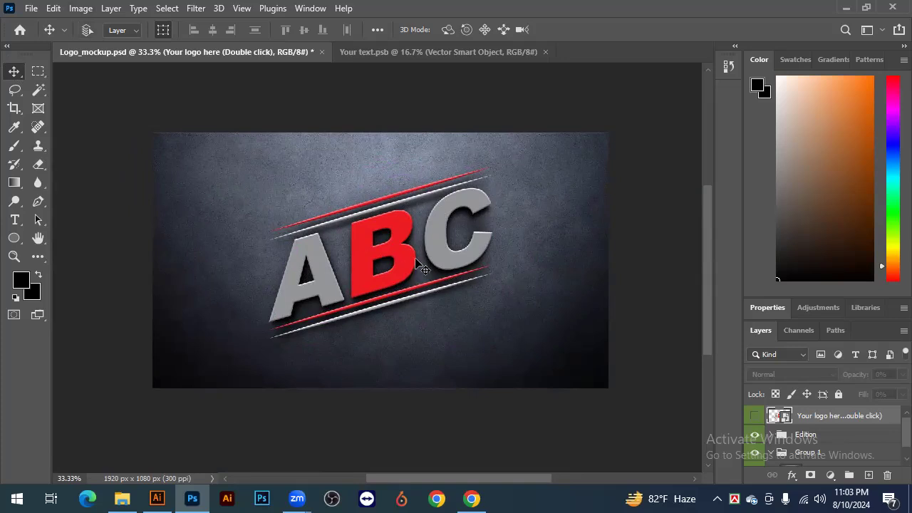
key(ctrl+plus)
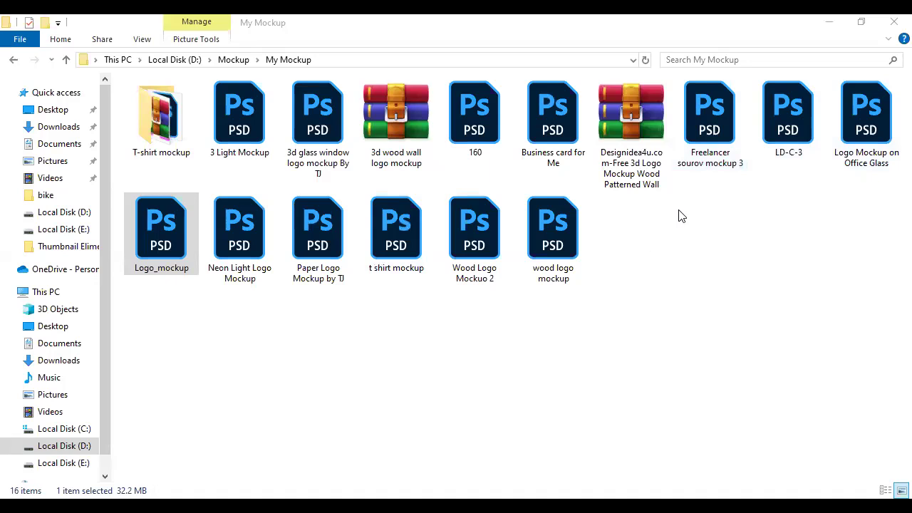
Deselect the Logo_mockup file in the My Mockup folder and minimise the File Explorer window.
click(751, 253)
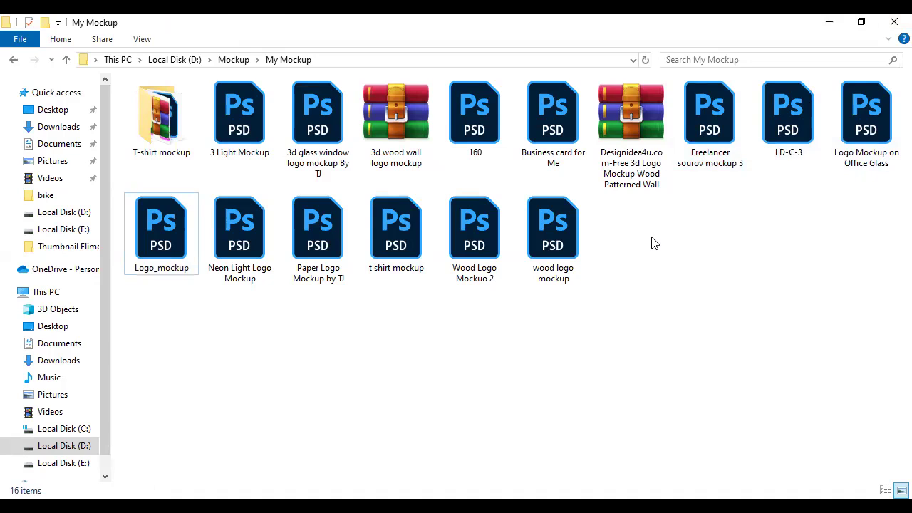
click(829, 24)
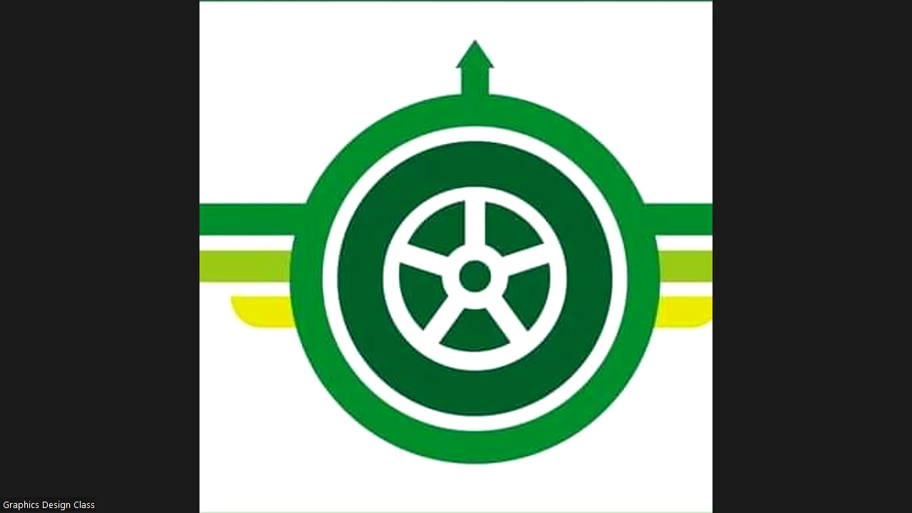